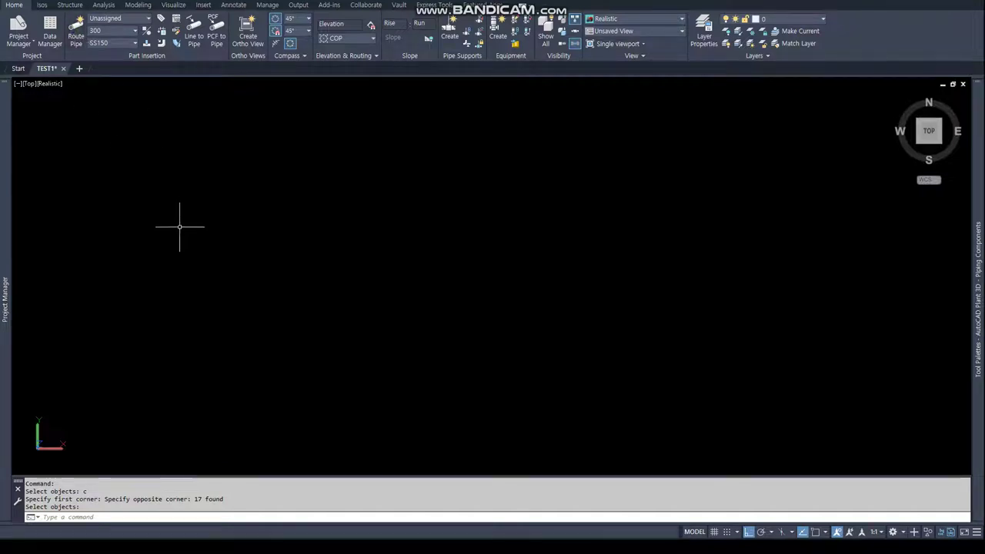
- Start a pipe route and draw its first runs of 1000, 1000 and 4000 with 90° turns
click(77, 34)
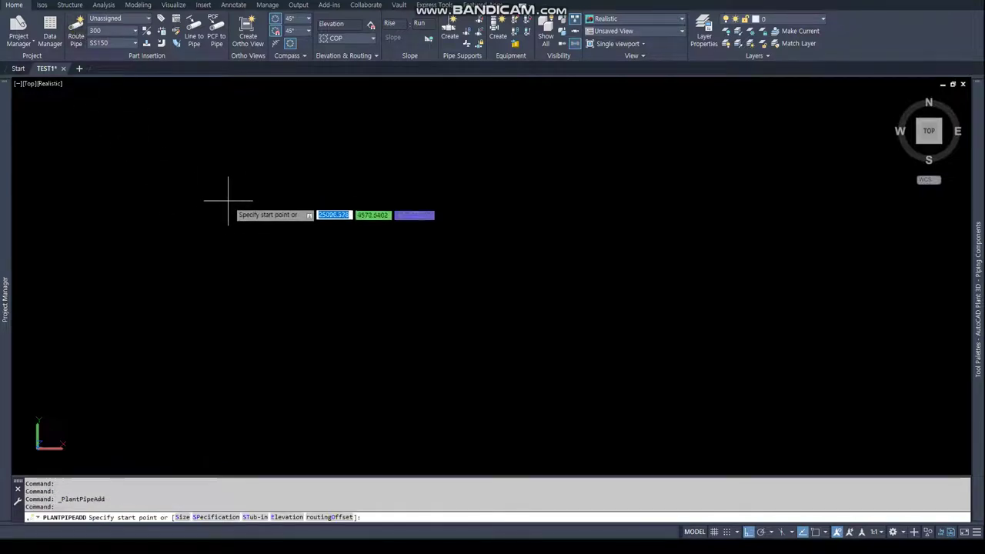
click(241, 177)
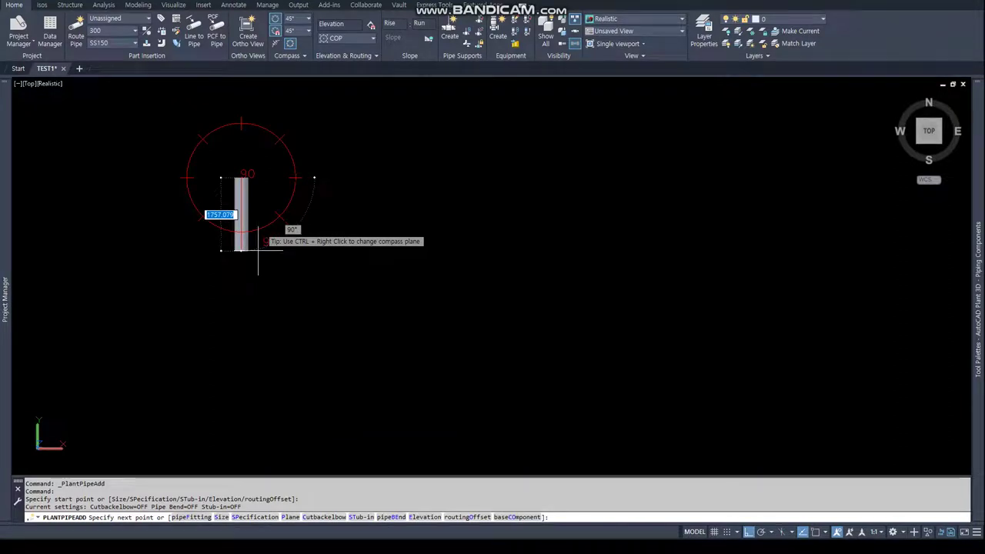
text(1)
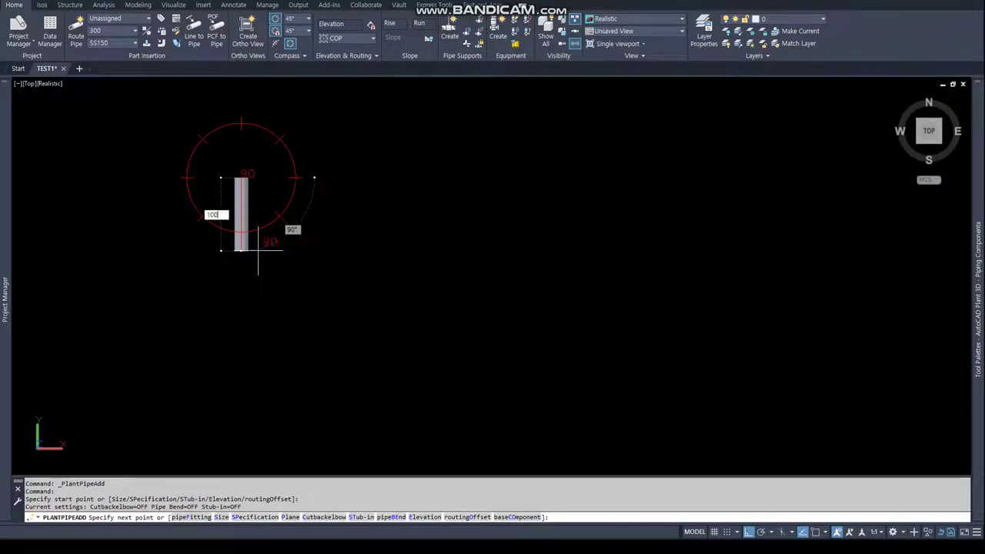
text(0)
key(Return)
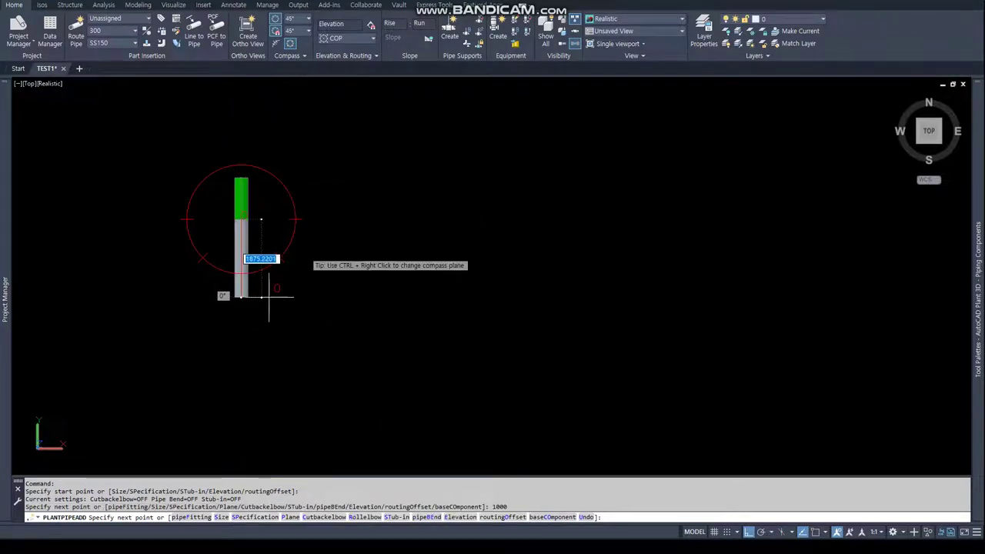
text(1000)
key(Return)
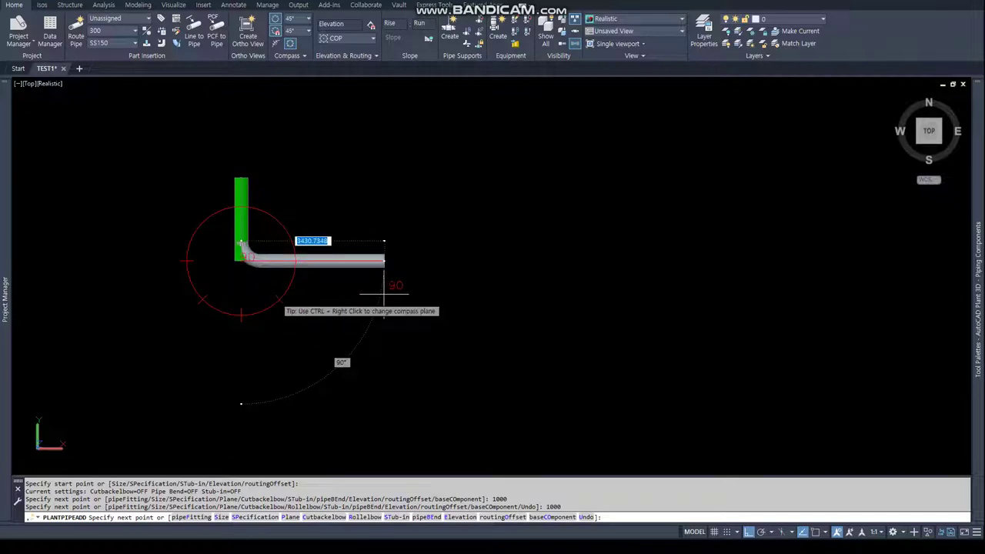
text(4000)
key(Return)
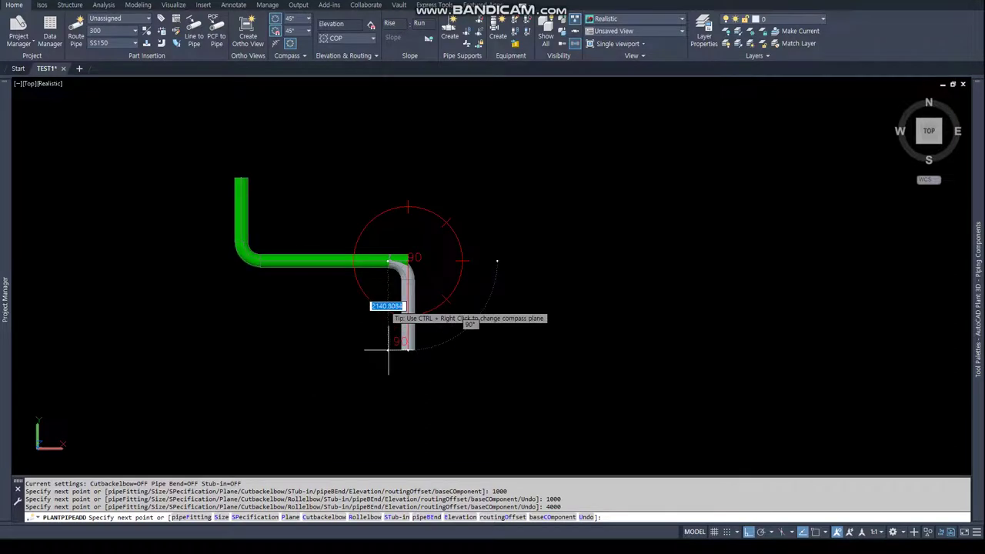
- Continue with 2000, 4000 and 2000 runs to complete the S-shaped route
text(2000)
key(Return)
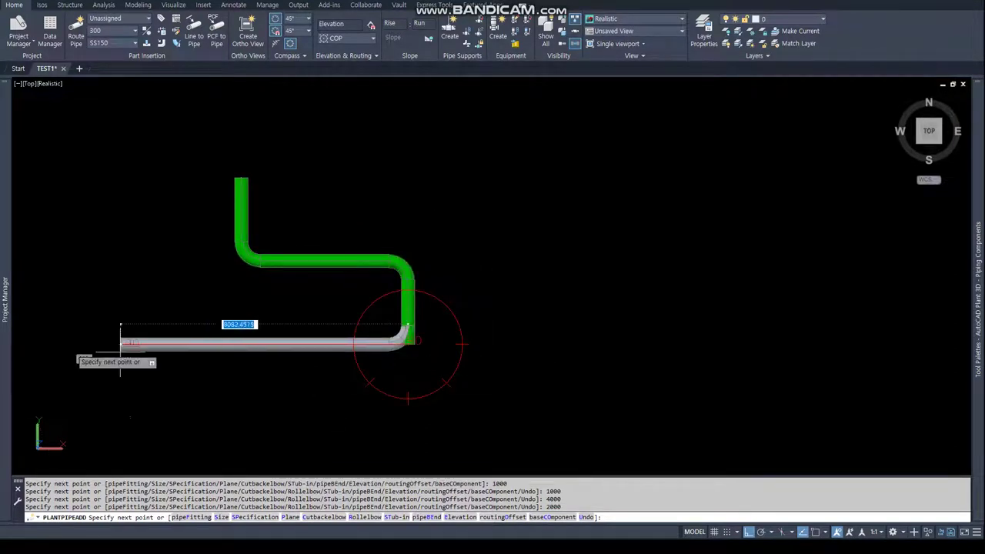
text(00)
key(Return)
text(20)
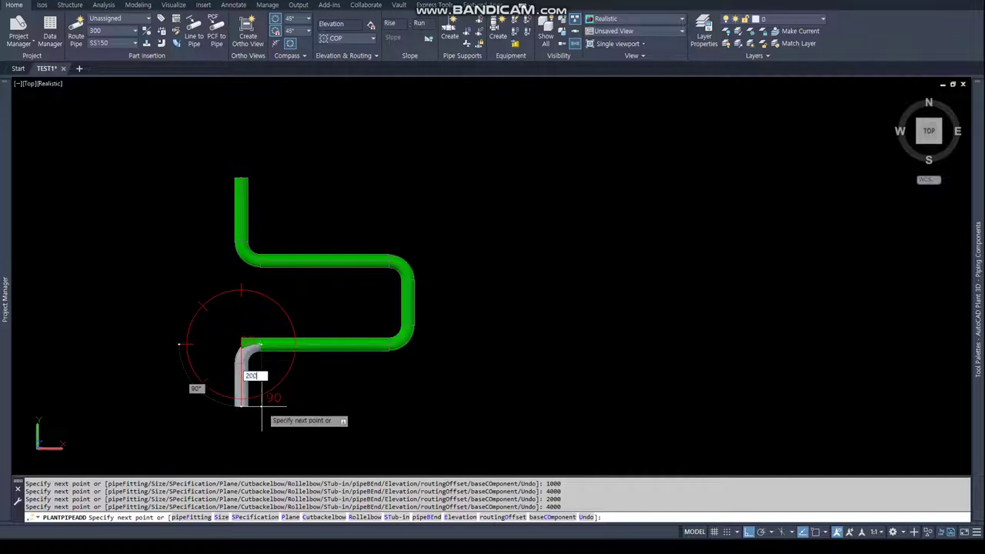
text(0)
key(Return)
key(Return)
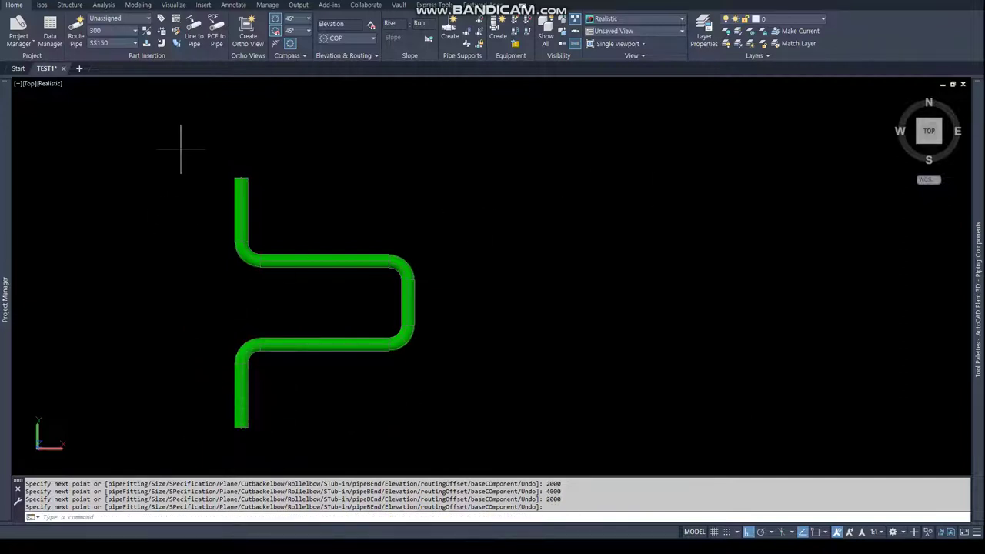
click(180, 148)
- Window-select the whole route and create a Quick Iso with automatic split points turned off
click(466, 454)
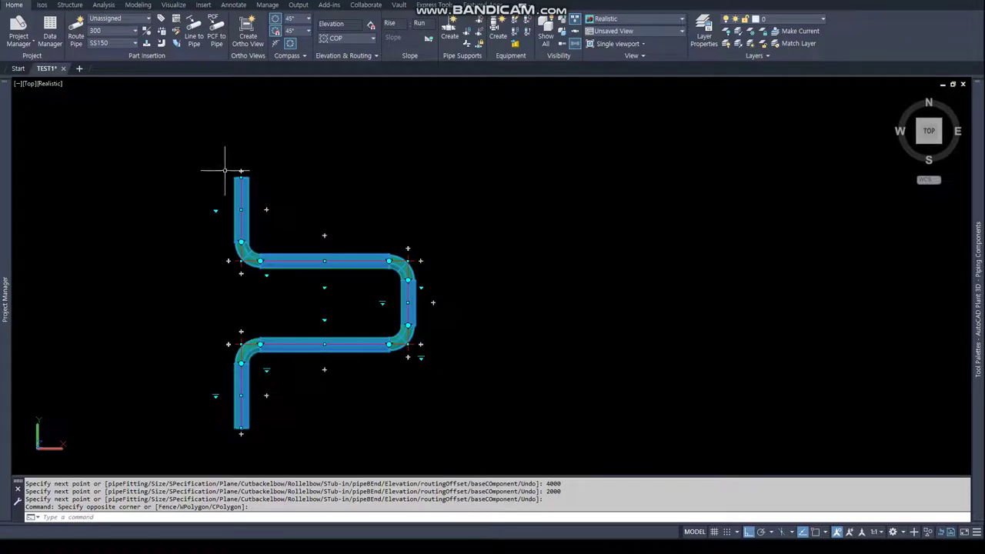
click(42, 4)
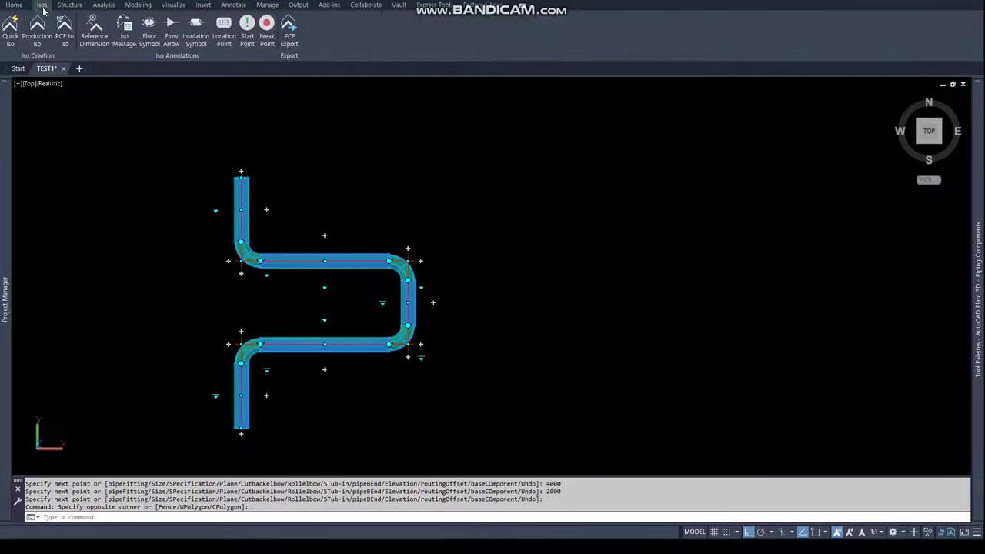
click(11, 29)
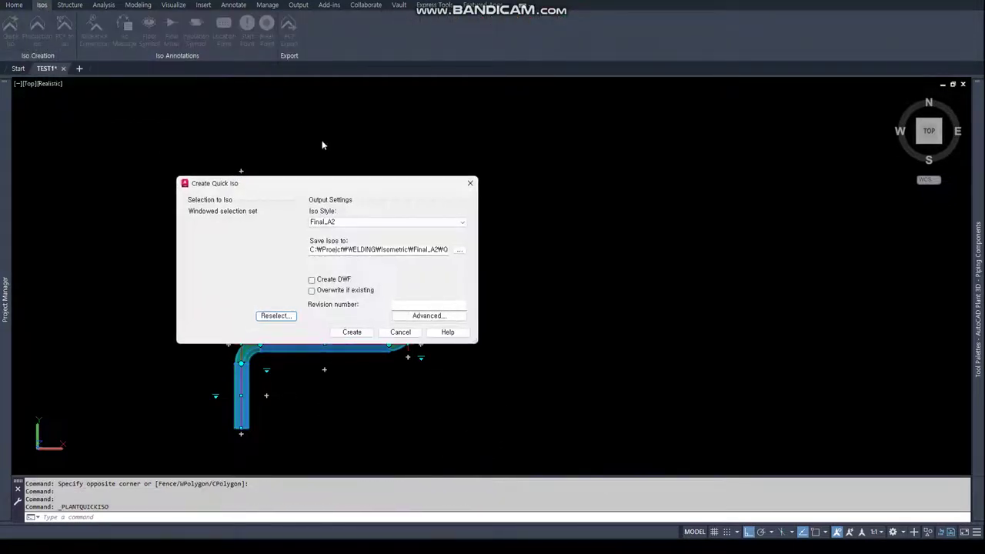
click(421, 317)
click(551, 222)
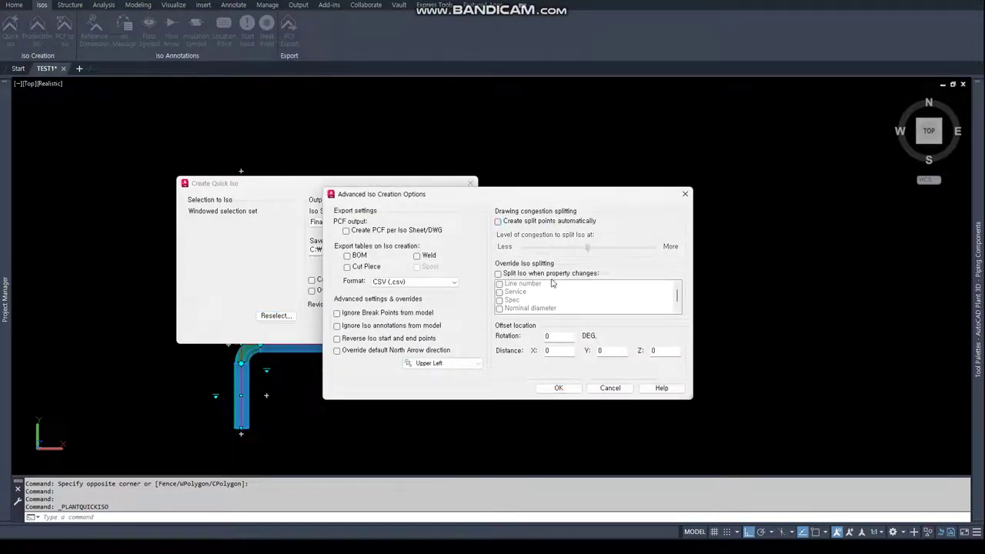
click(557, 388)
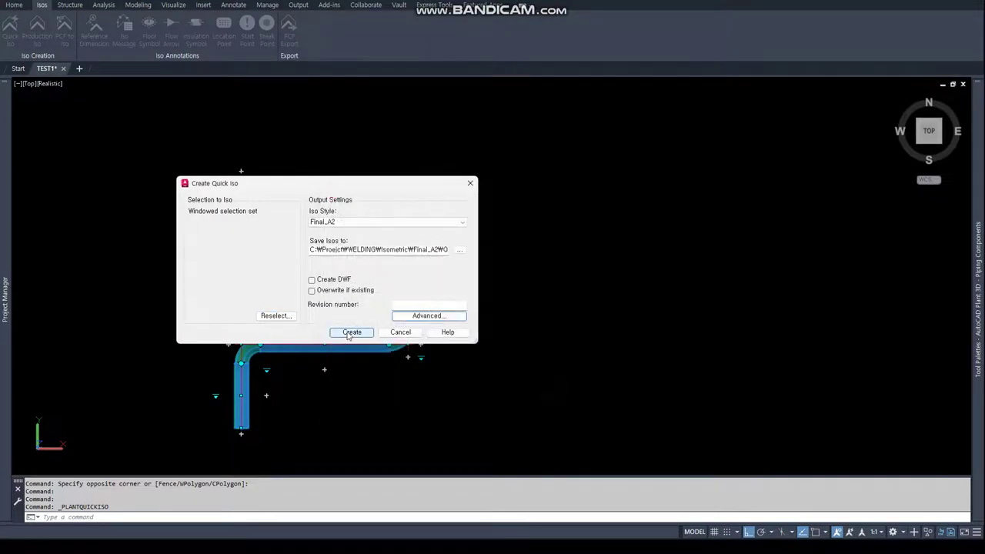
click(348, 335)
click(343, 337)
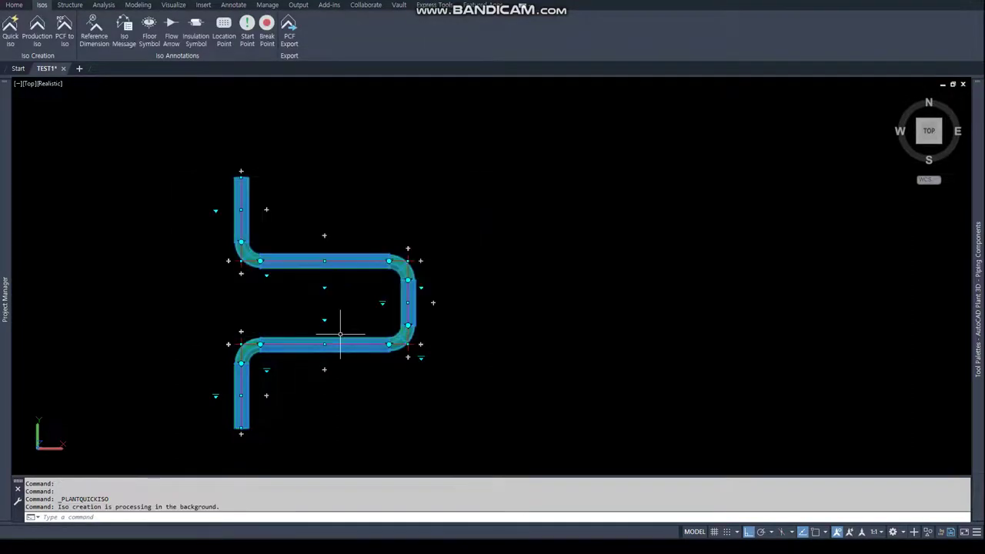
- Orbit the model and open the generated isometric UserDefinedLine (16) from the creation results
key(Escape)
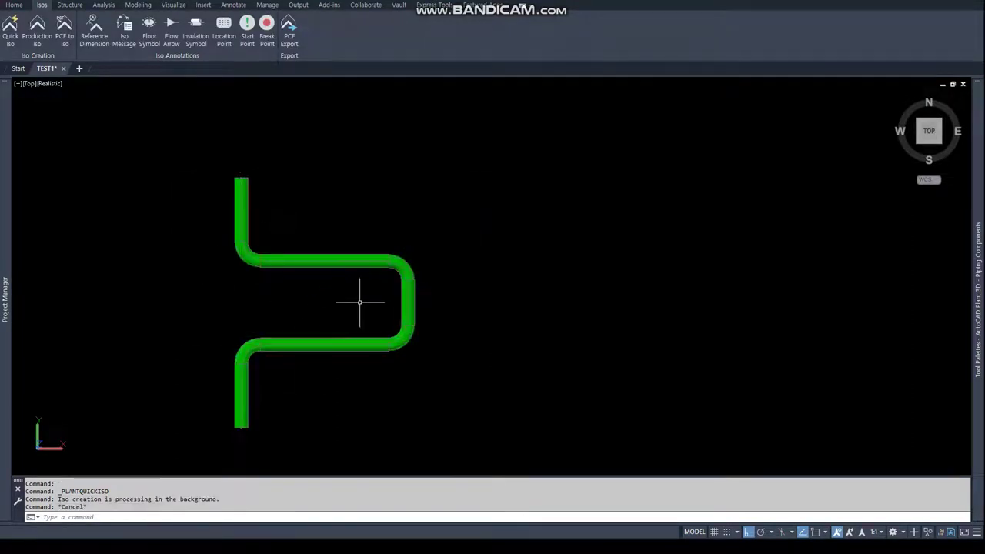
mouse_move(335, 302)
shift+middle_down()
mouse_move(511, 222)
mouse_move(479, 236)
shift+middle_up()
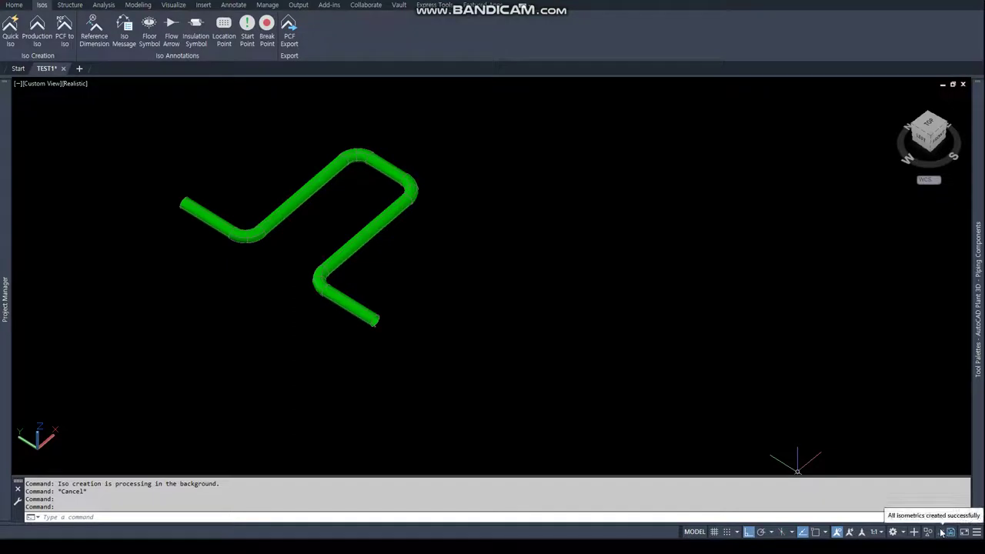
click(940, 532)
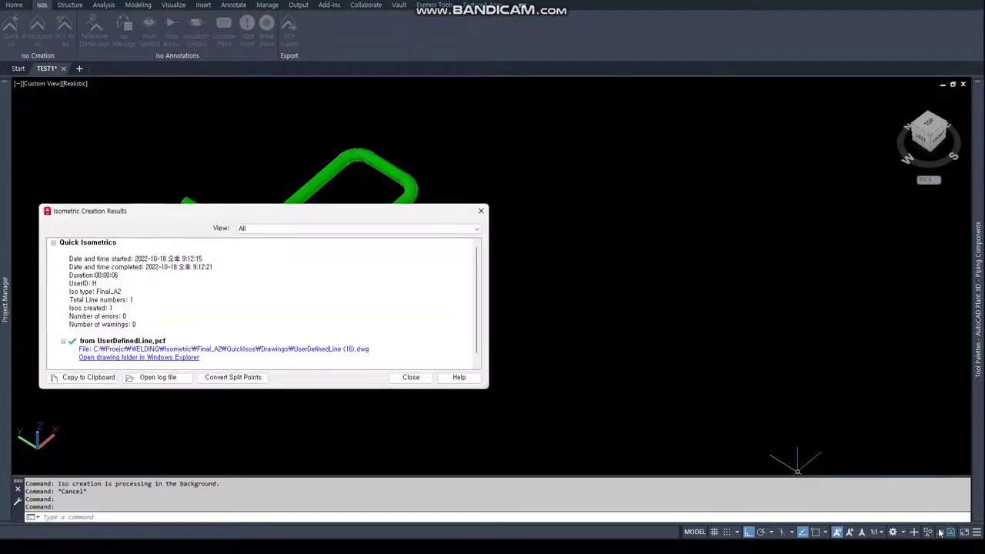
click(333, 350)
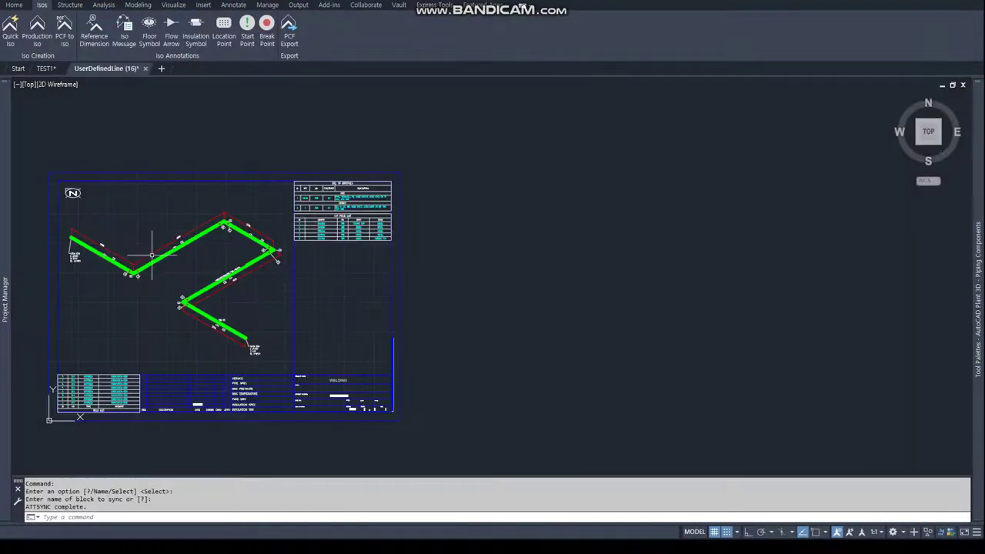
- Inspect the cut piece list (1543, 3086, 1086, 3086, 1543 MM), then return to TEST1
scroll(152, 254, up, 5)
scroll(308, 254, down, 5)
scroll(492, 200, up, 5)
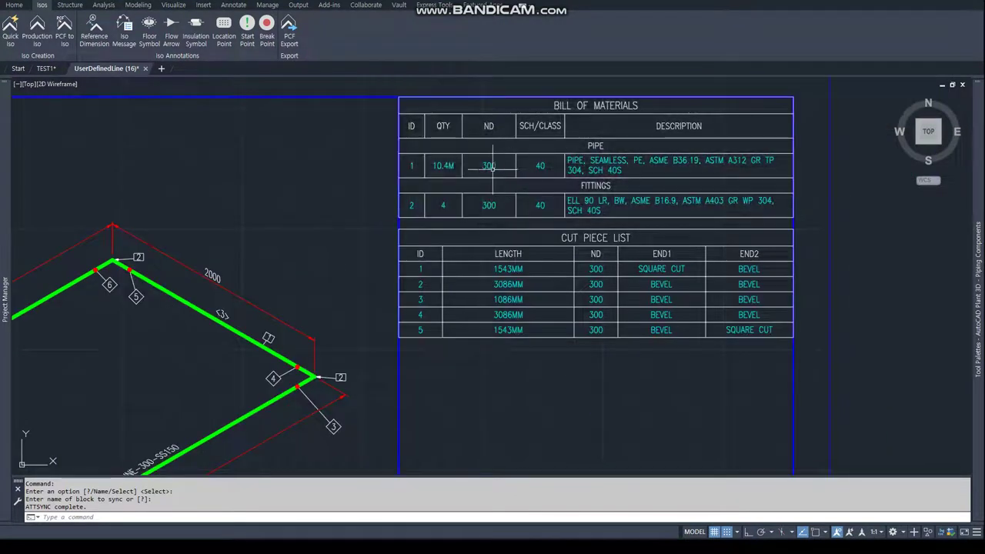
double_click(496, 299)
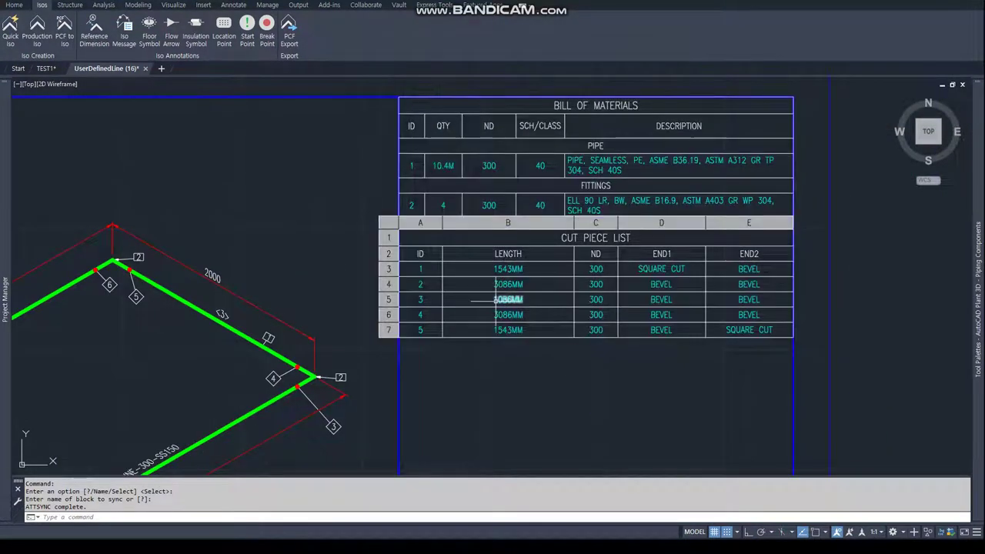
scroll(496, 299, down, 3)
middle_drag(392, 315, 551, 264)
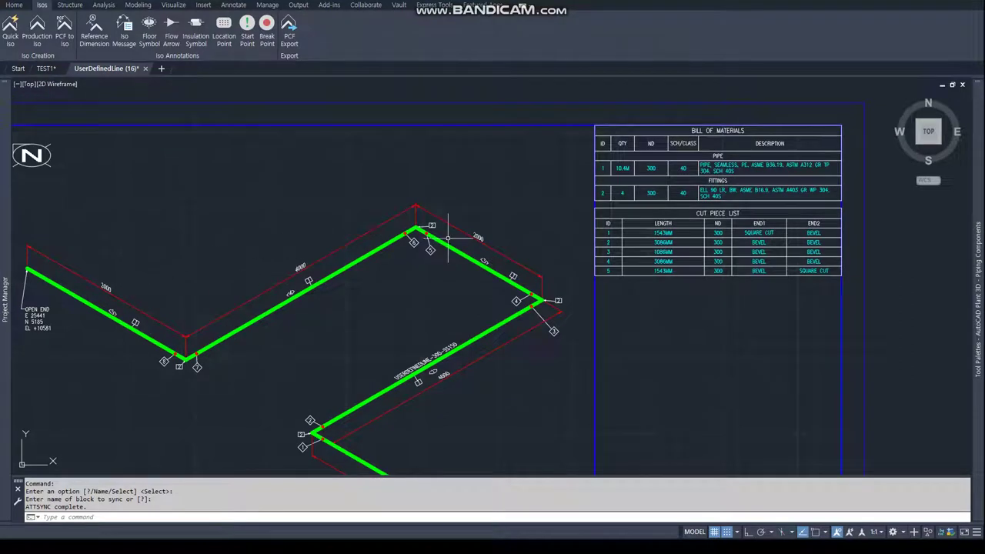
middle_drag(429, 328, 450, 274)
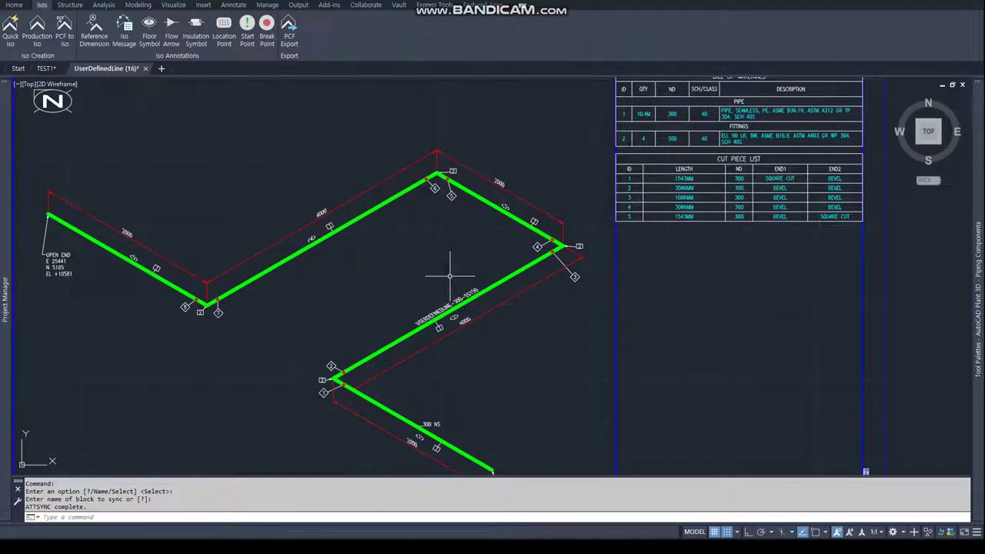
click(48, 68)
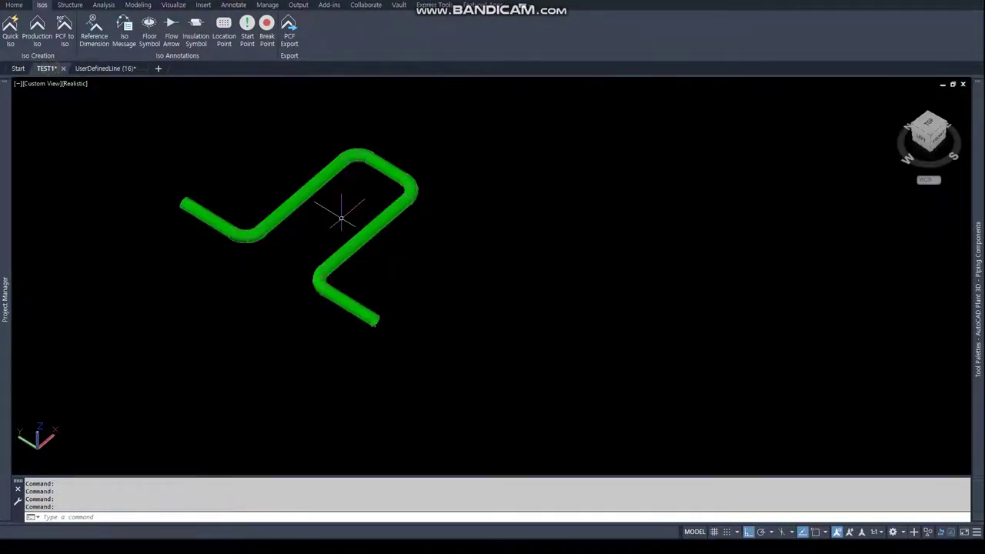
text(plan)
- Scale the whole S-shaped pipe route by 0.5 about a picked base point
key(Return)
key(Return)
scroll(369, 218, down, 2)
text(SCALE)
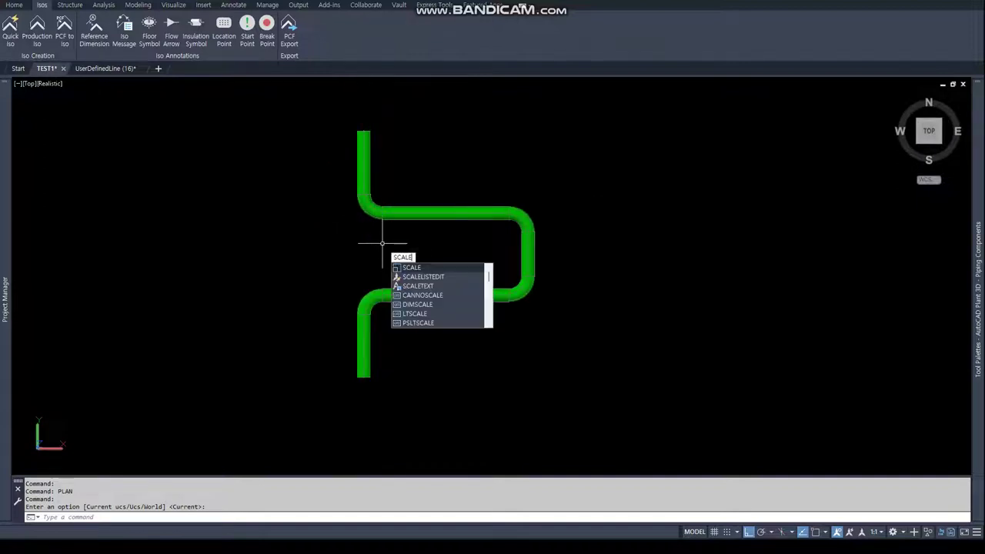
key(Return)
click(304, 110)
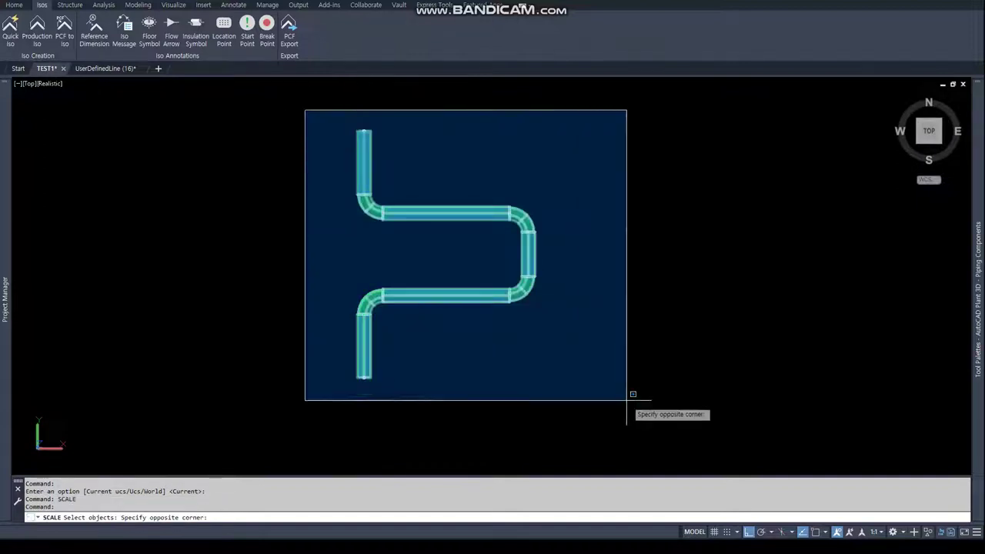
click(654, 446)
key(Return)
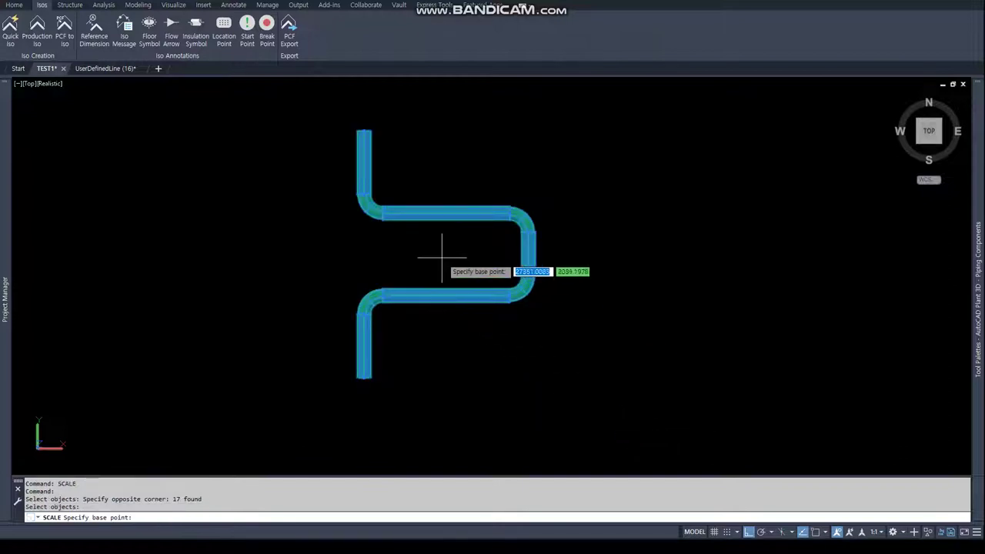
click(450, 253)
text(.5)
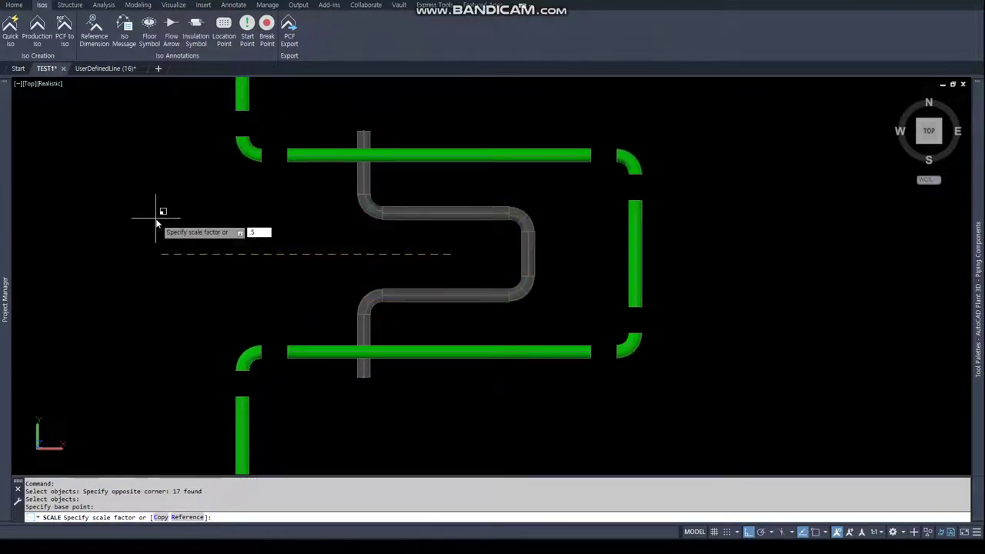
key(Return)
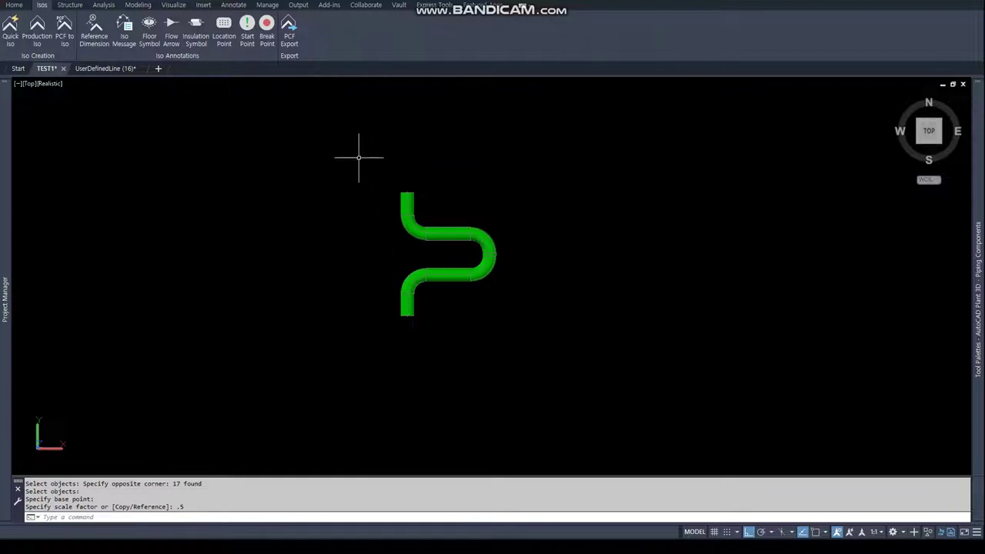
click(358, 158)
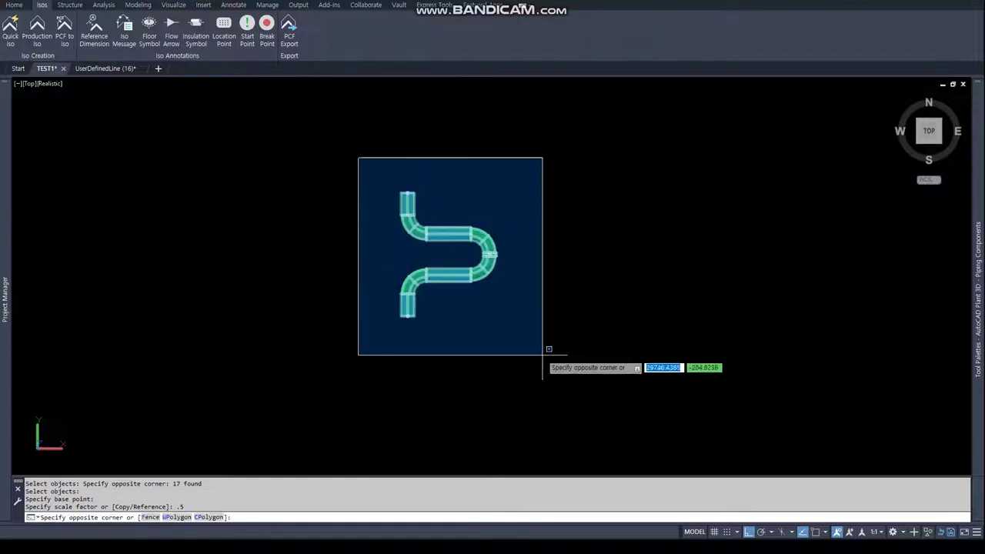
- Create a Quick Iso of the halved route and open it as UserDefinedLine (17)
click(616, 412)
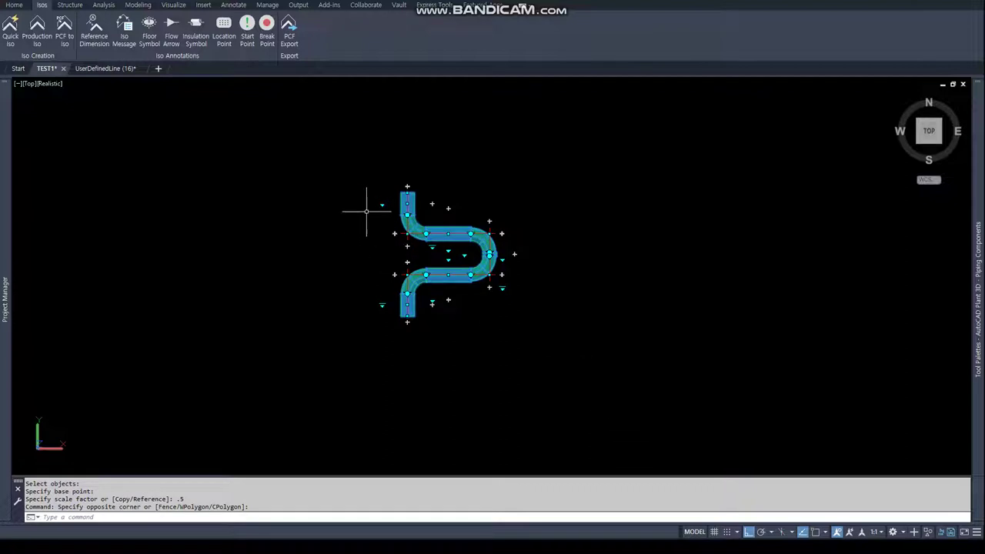
click(10, 31)
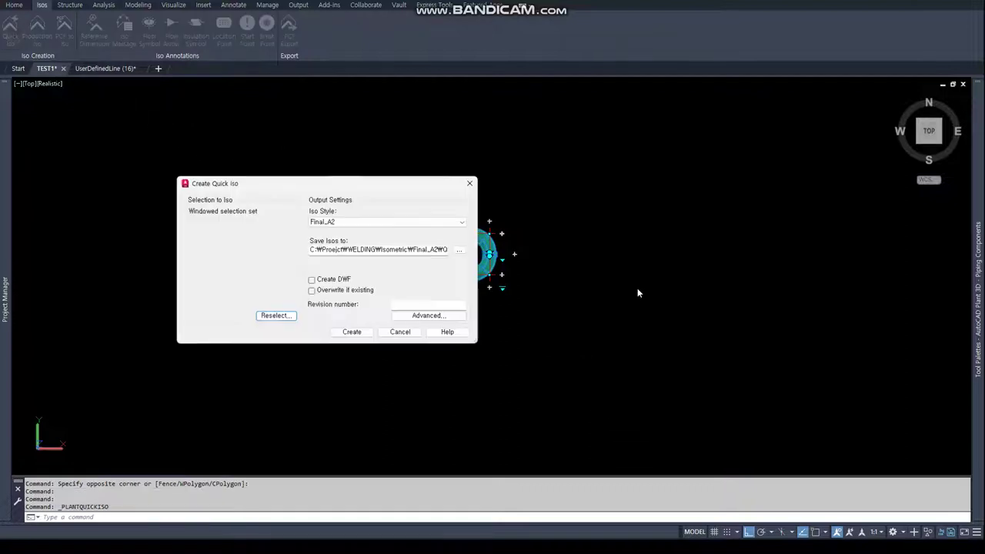
click(428, 315)
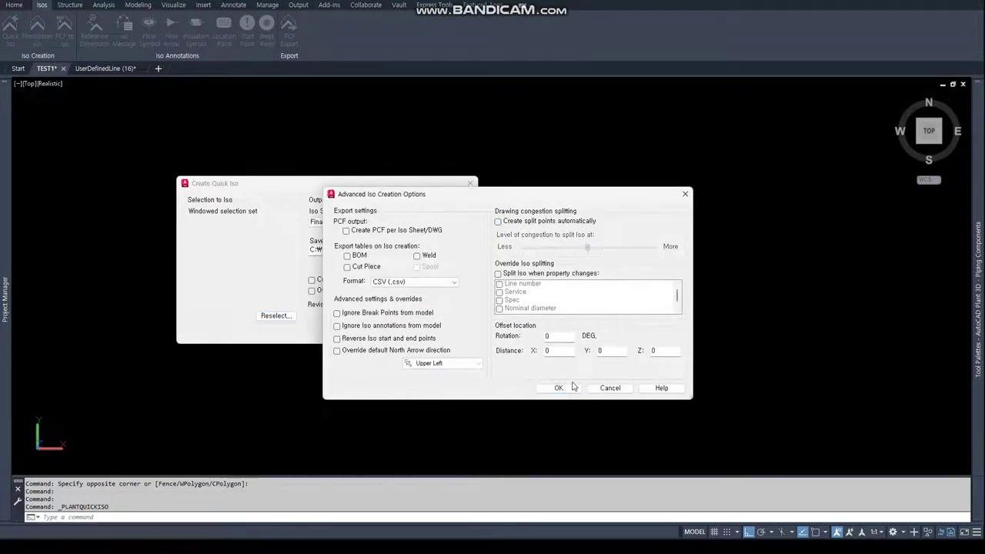
click(571, 387)
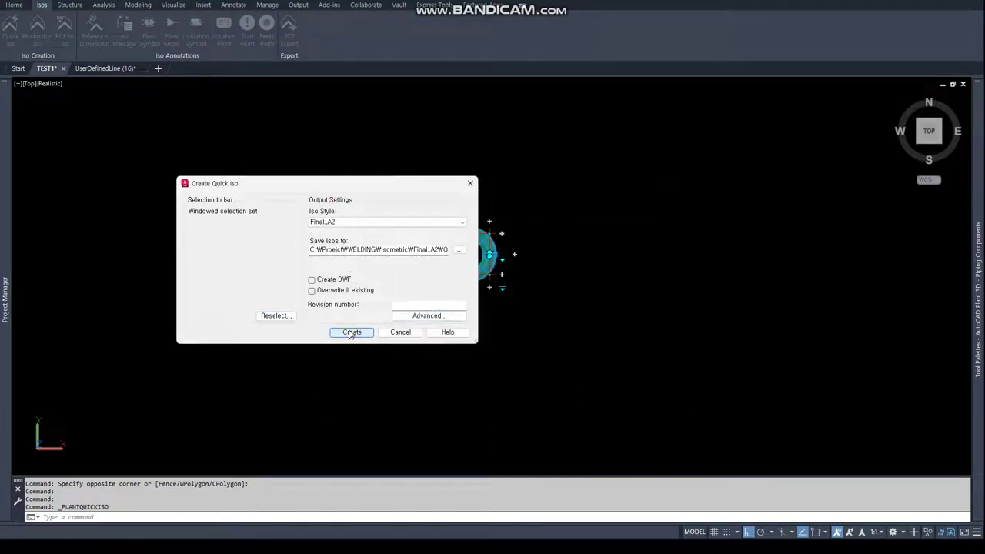
click(350, 332)
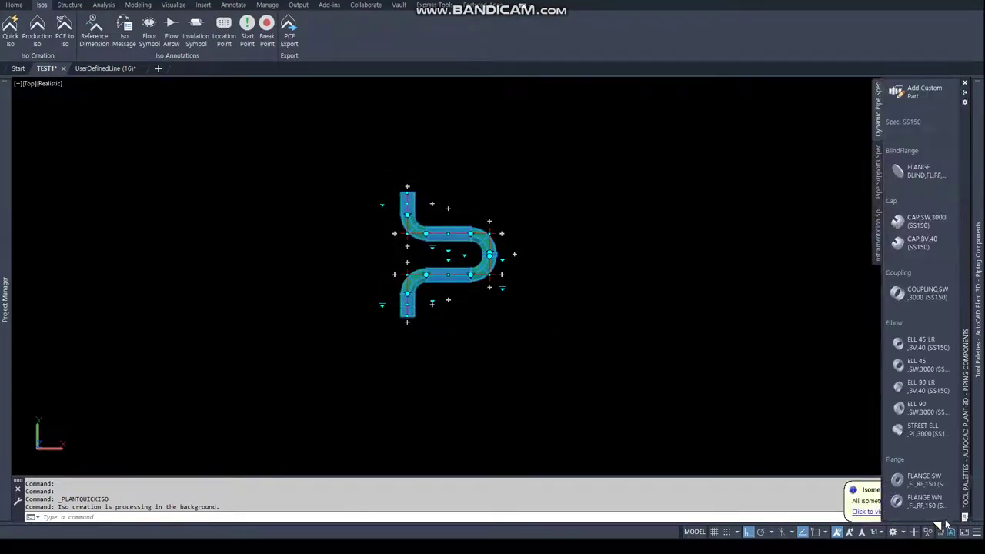
click(863, 512)
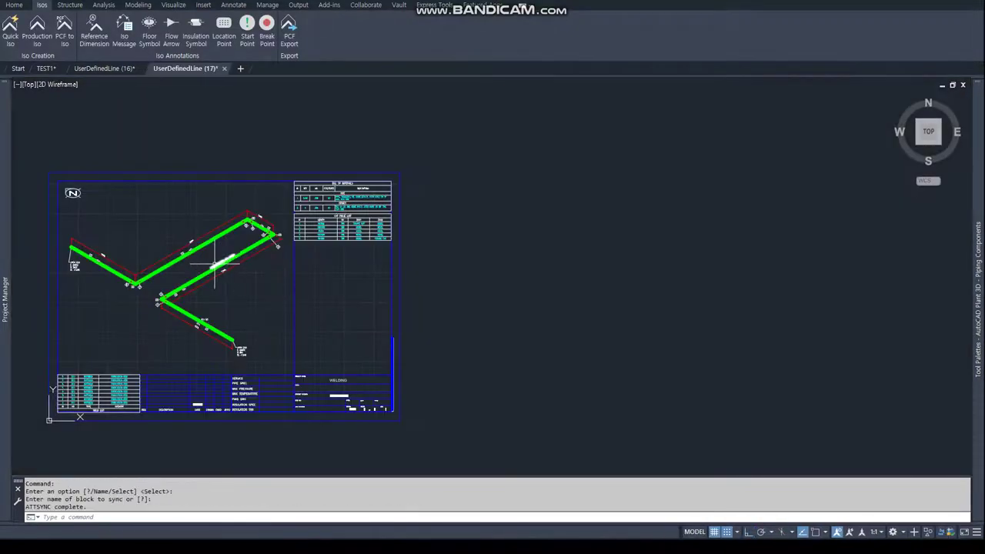
- Bring the material and cut piece tables of UserDefinedLine (16) and (17) into view
click(123, 68)
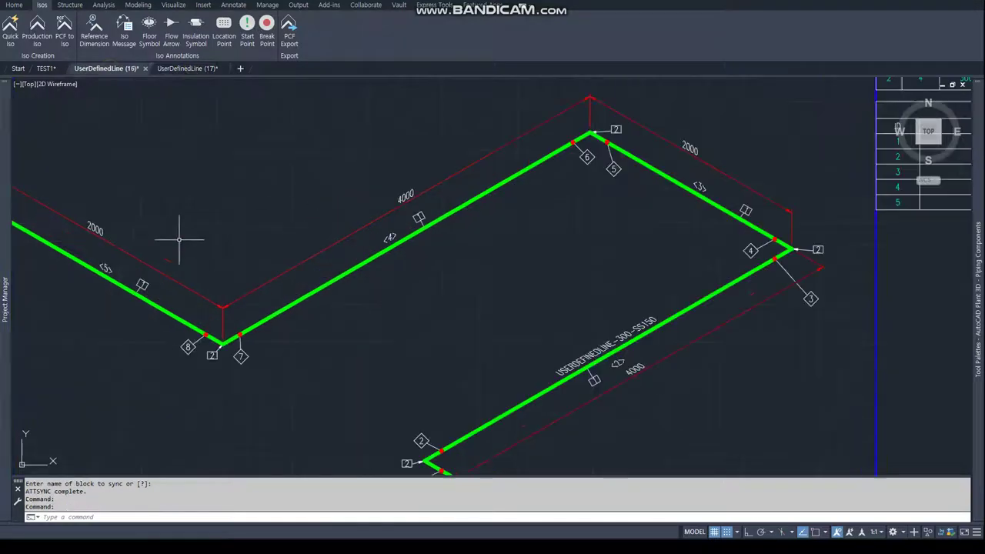
middle_drag(675, 157, 424, 288)
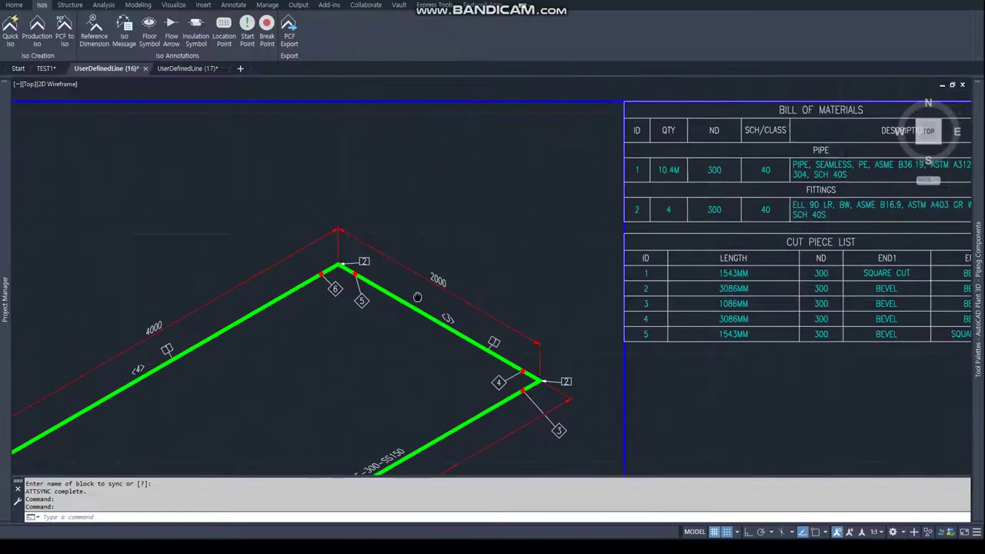
click(192, 68)
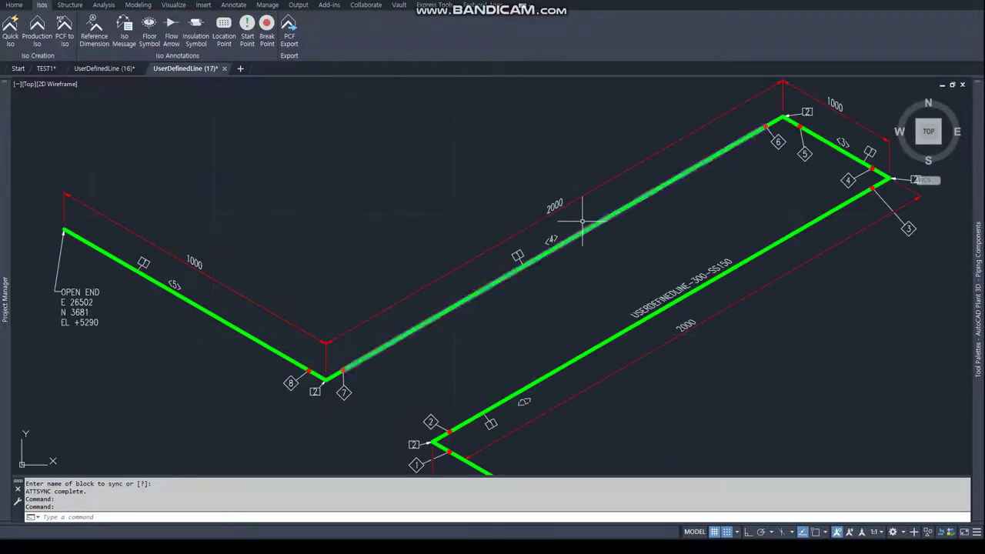
middle_drag(578, 215, 509, 224)
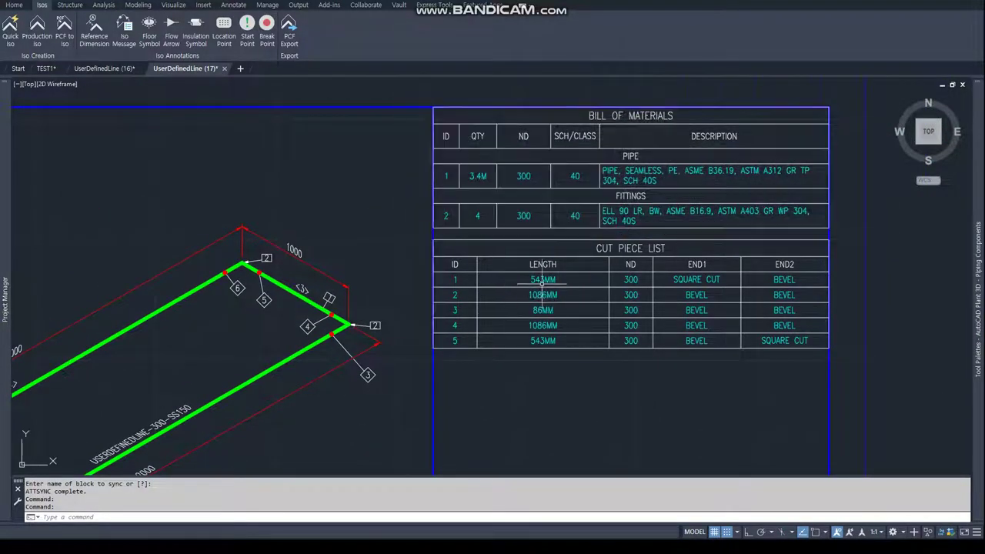
middle_drag(538, 325, 512, 281)
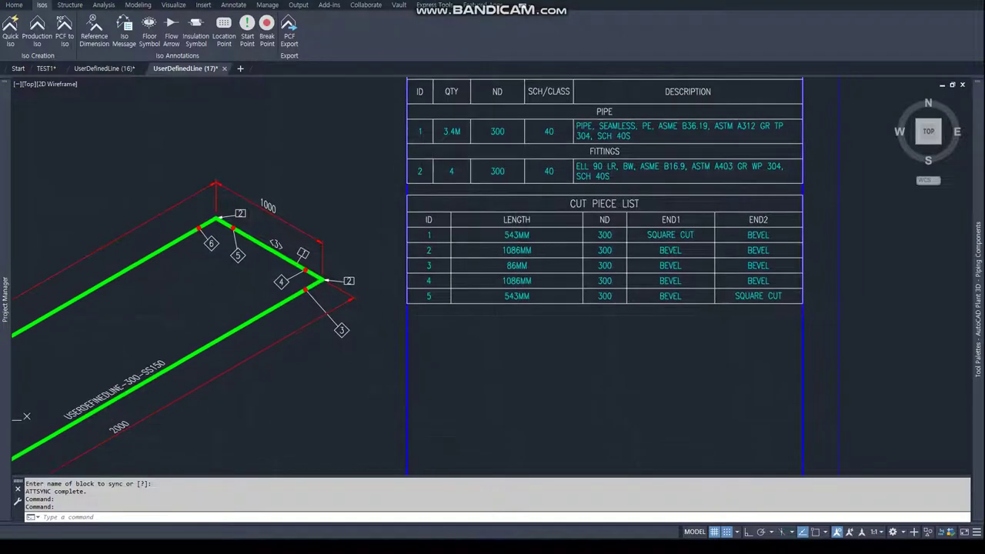
- Compare both cut piece lists; the halved iso reads 543, 1086, 86, 1086, 543 MM
click(109, 73)
scroll(735, 273, up, 3)
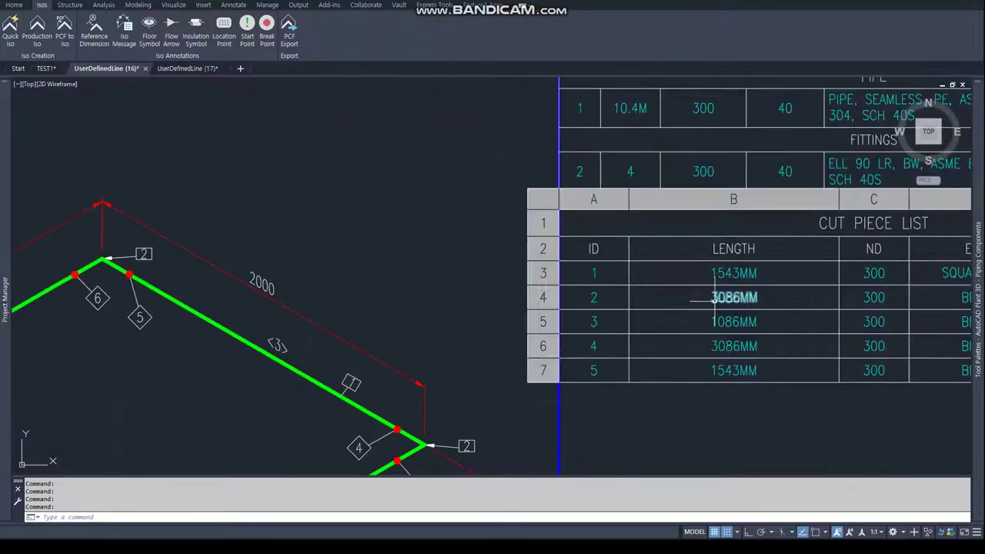
scroll(642, 172, down, 1)
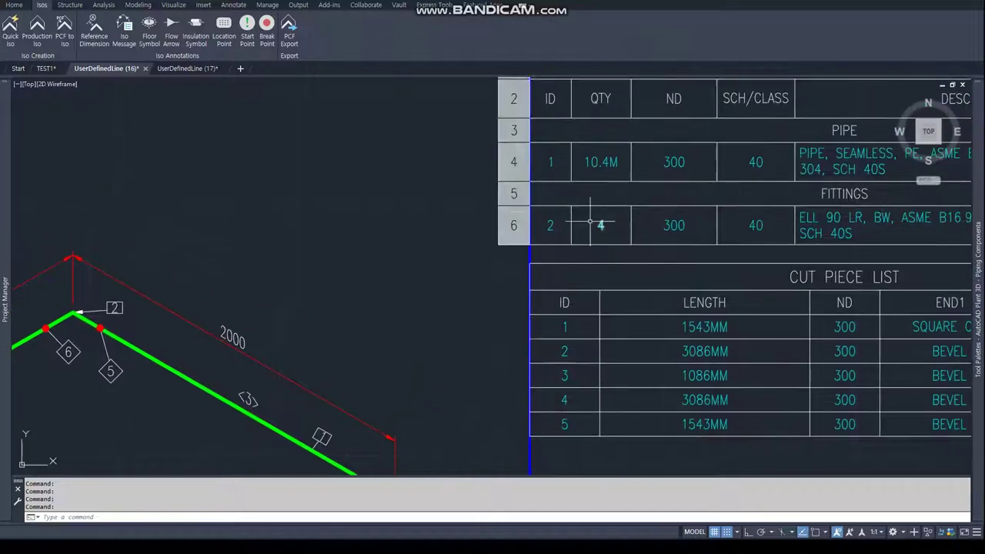
click(185, 69)
middle_drag(514, 141, 513, 186)
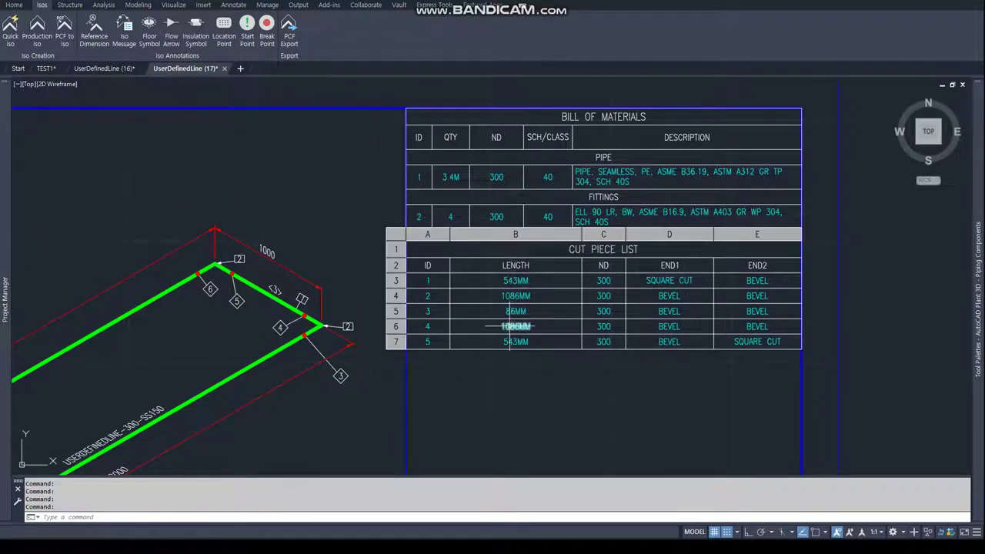
scroll(431, 223, down, 5)
scroll(306, 331, down, 3)
scroll(300, 347, up, 4)
scroll(388, 257, up, 2)
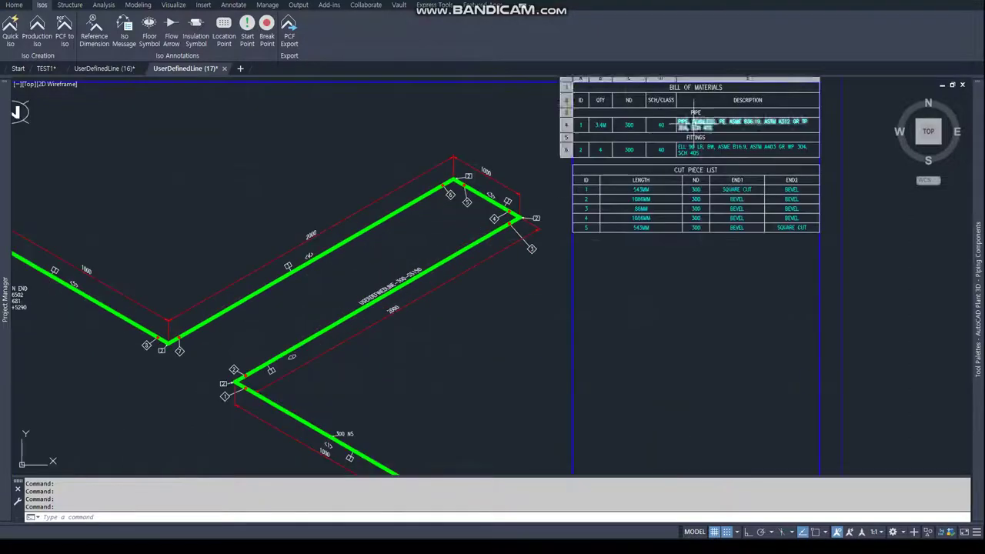
scroll(600, 154, up, 4)
scroll(582, 170, down, 4)
scroll(264, 293, up, 1)
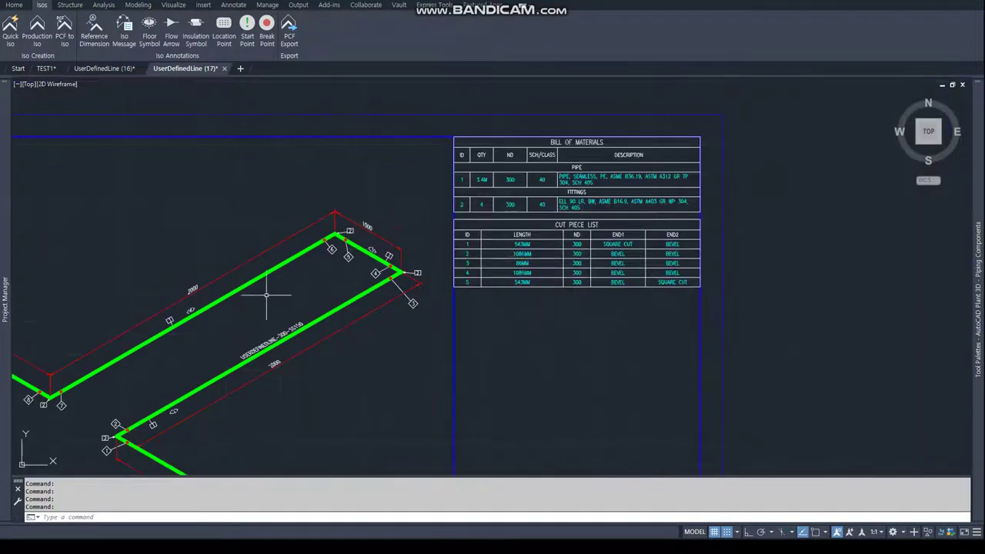
middle_drag(264, 293, 319, 279)
- Back in TEST1, start SCALE and window-select all 17 pipe route objects
click(45, 69)
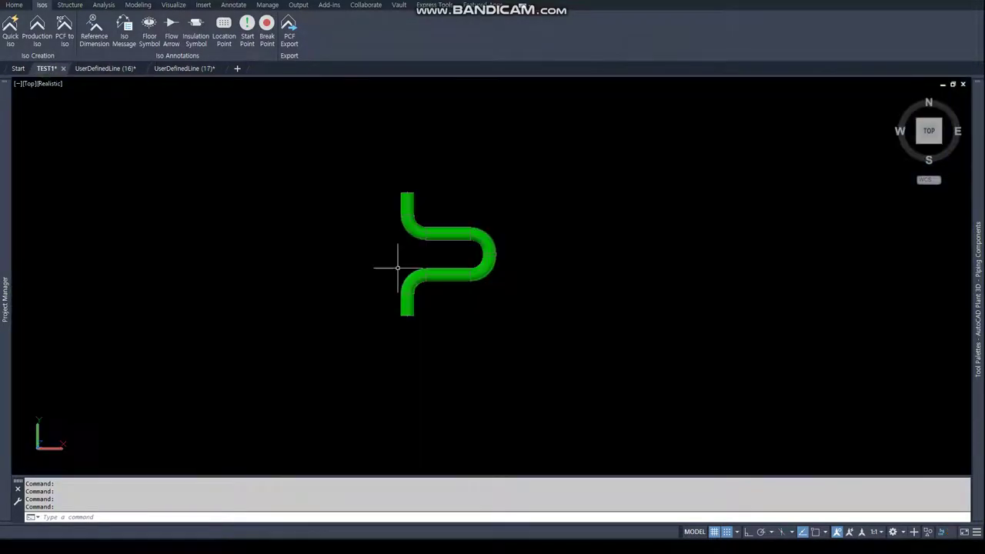
key(Escape)
text(le)
key(Return)
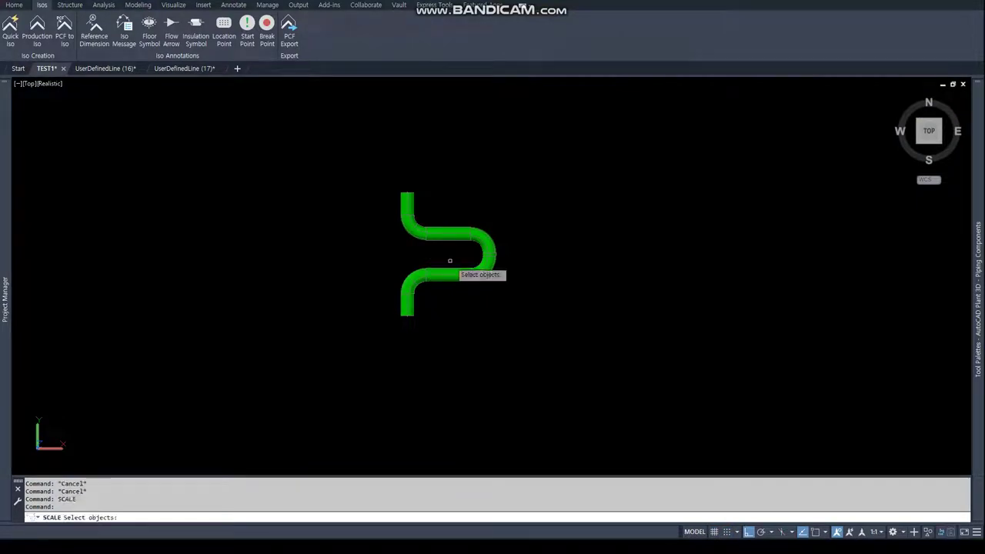
text(w)
key(Return)
click(323, 144)
click(577, 358)
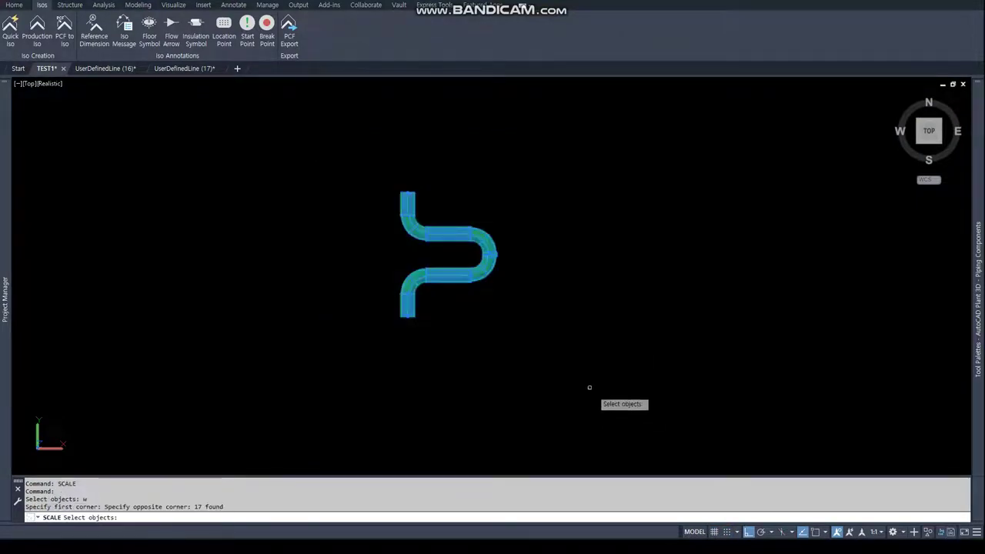
key(Return)
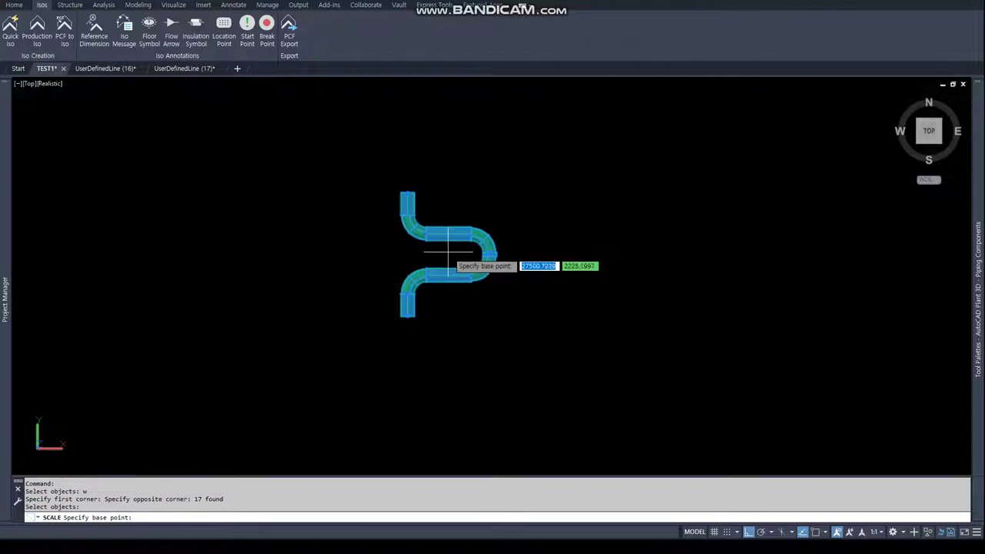
- Scale them by 3 about a picked centre point and regenerate the display
click(448, 251)
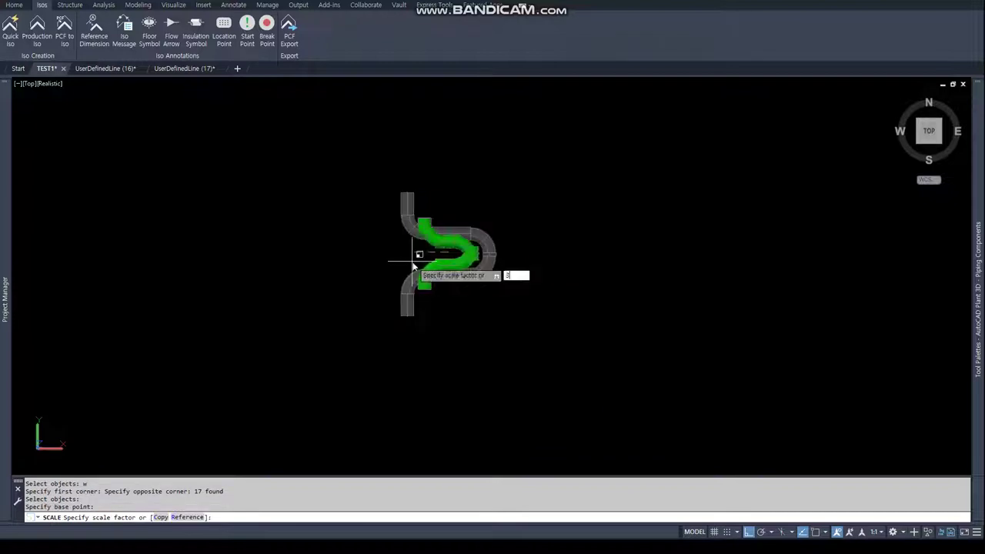
text(3)
key(Return)
text(rege)
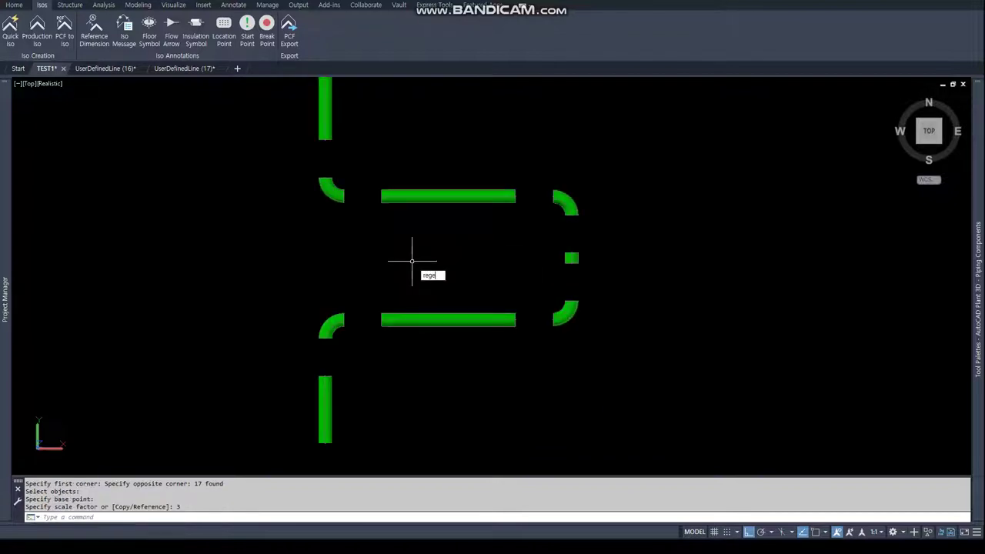
key(Return)
scroll(669, 321, down, 4)
- Orbit to a side view and start rerouting from the left horizontal pipe's end with a node snap
shift+middle_drag(615, 315, 558, 259)
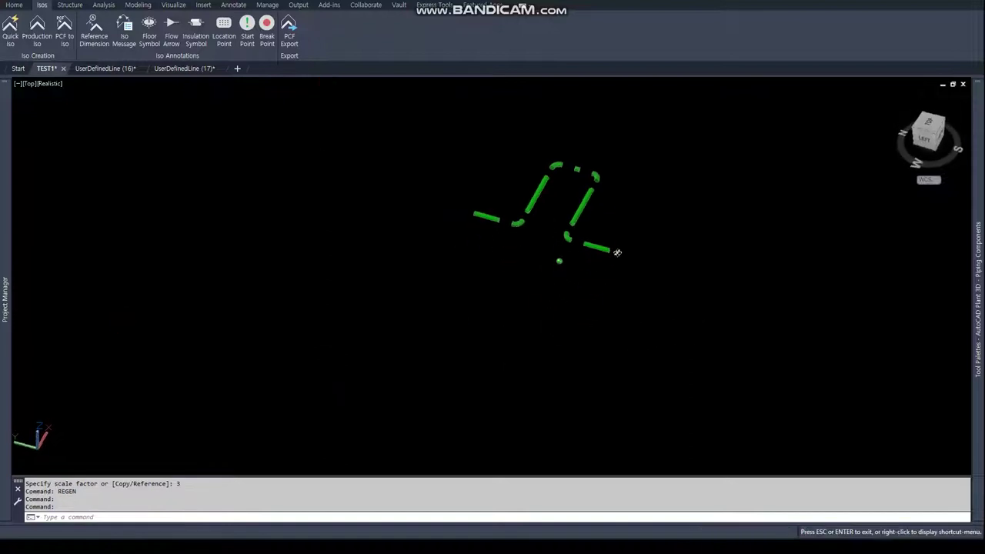
shift+middle_drag(589, 195, 501, 213)
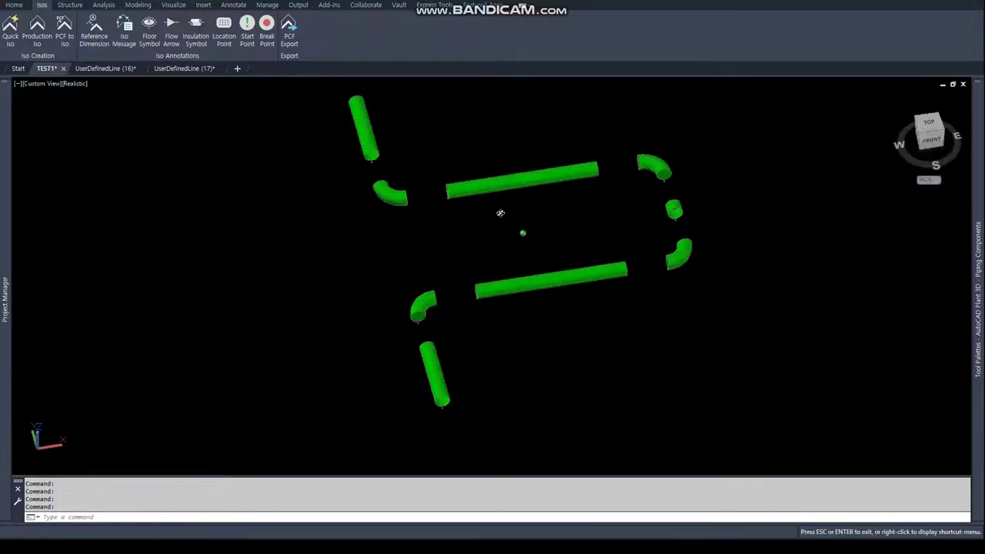
click(369, 138)
key(Escape)
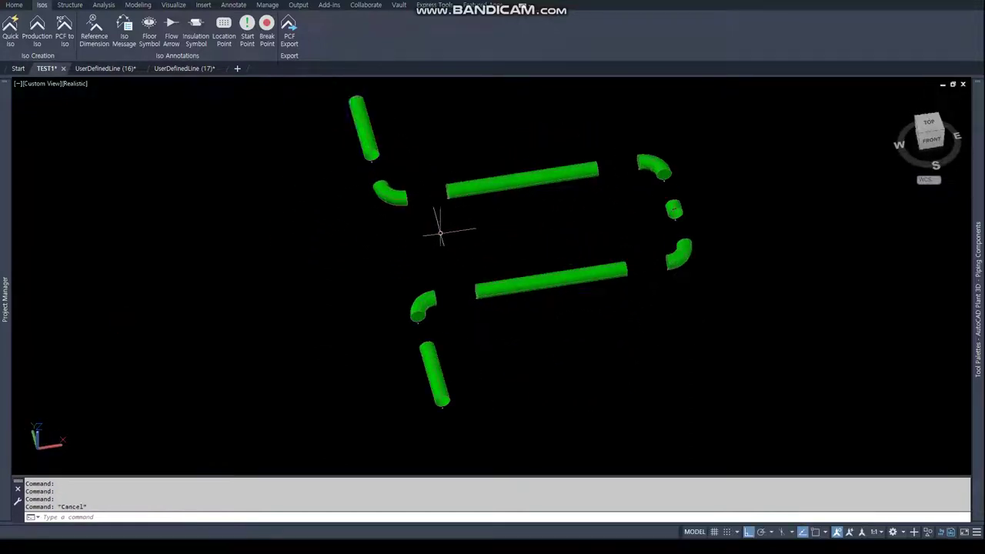
mouse_move(462, 236)
shift+middle_down()
mouse_move(580, 226)
mouse_move(565, 213)
shift+middle_up()
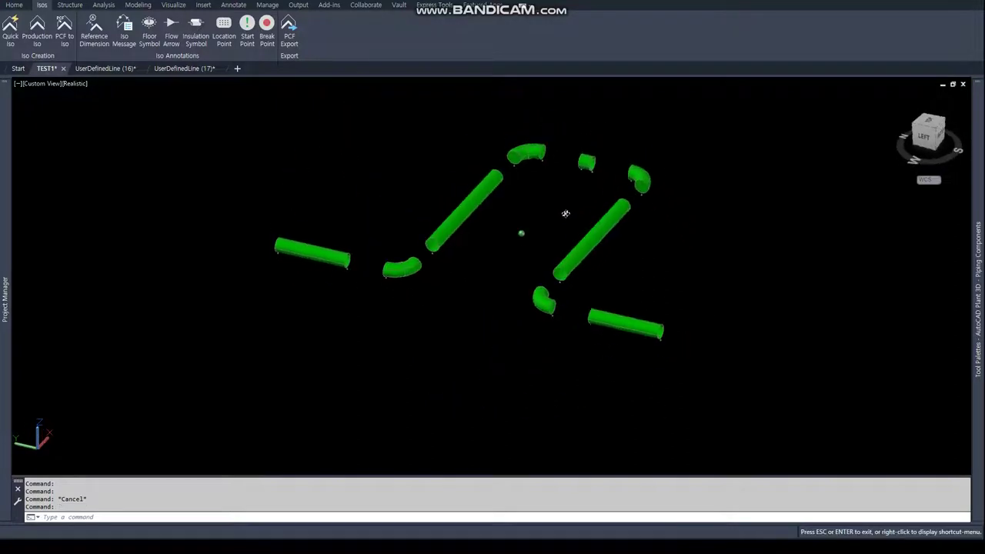
scroll(389, 261, up, 2)
scroll(388, 261, up, 2)
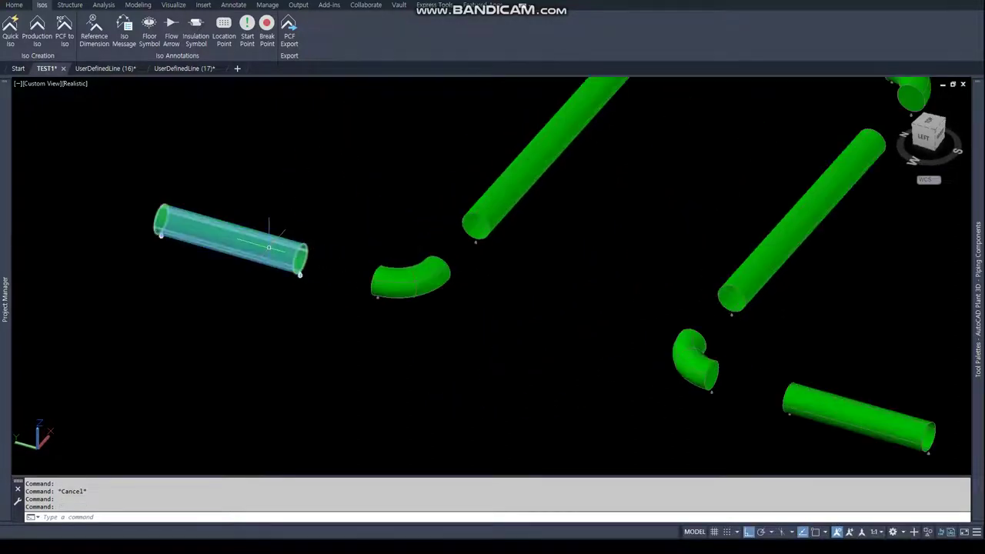
click(310, 260)
click(312, 262)
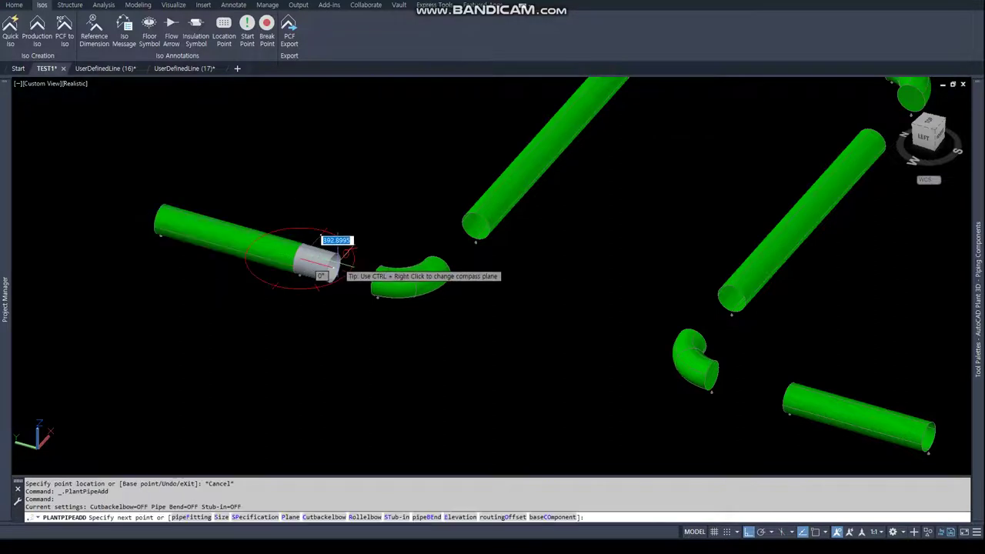
text(nod)
key(Return)
key(Return)
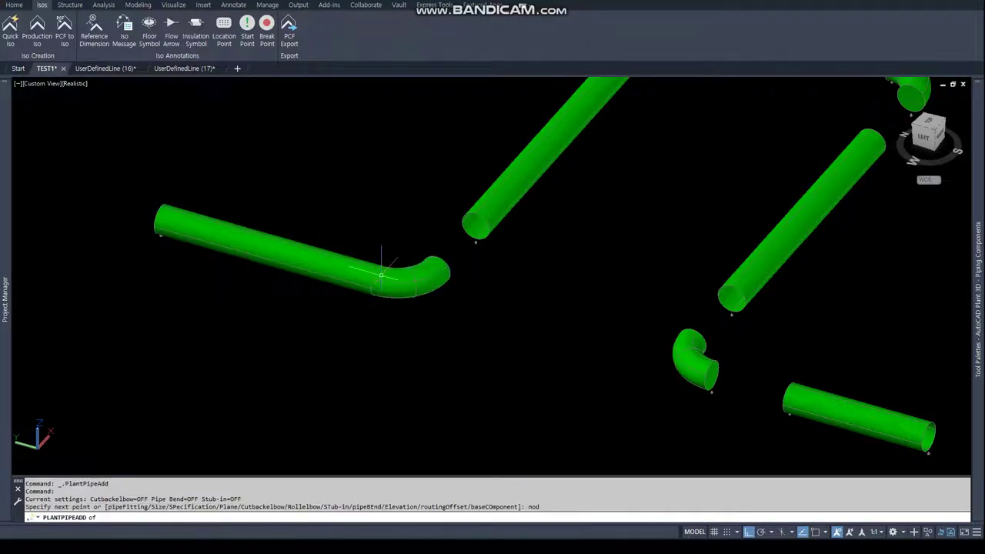
- Connect the diagonal pipe's end to the left elbow using a node snap
click(498, 216)
click(468, 231)
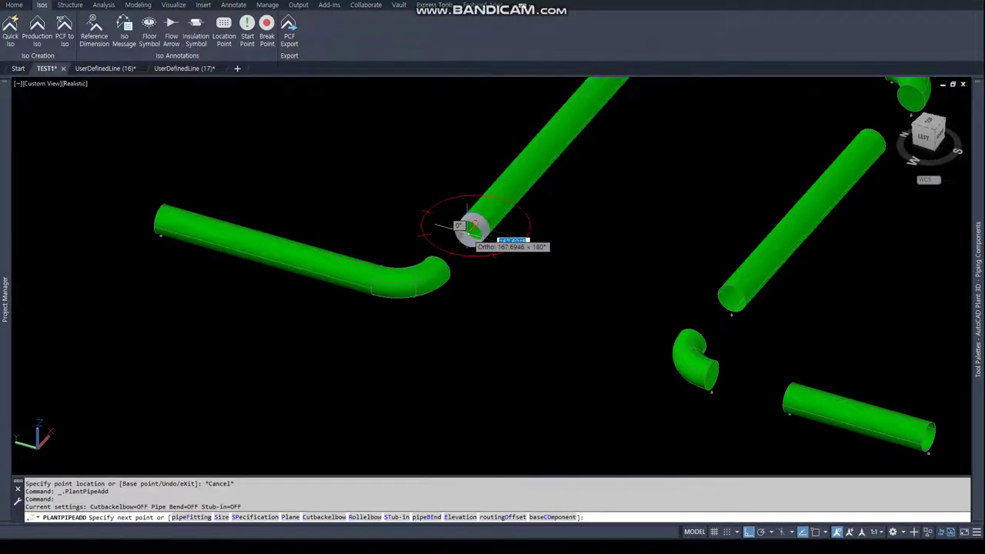
text(nod)
key(Return)
click(444, 256)
scroll(576, 208, down, 3)
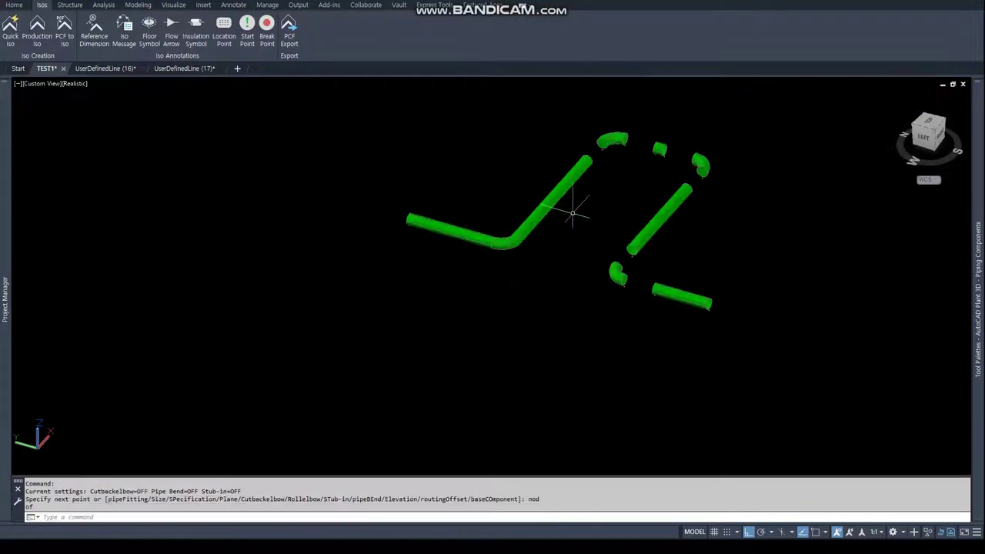
key(Return)
- Join the diagonal pipe's upper end to the upper elbow
click(512, 242)
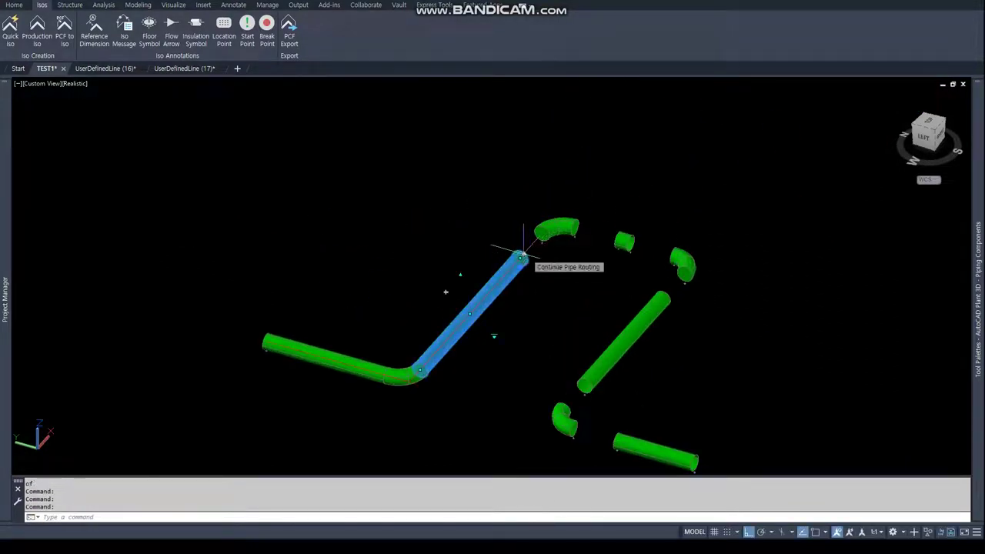
click(523, 256)
text(nod)
key(Return)
click(543, 228)
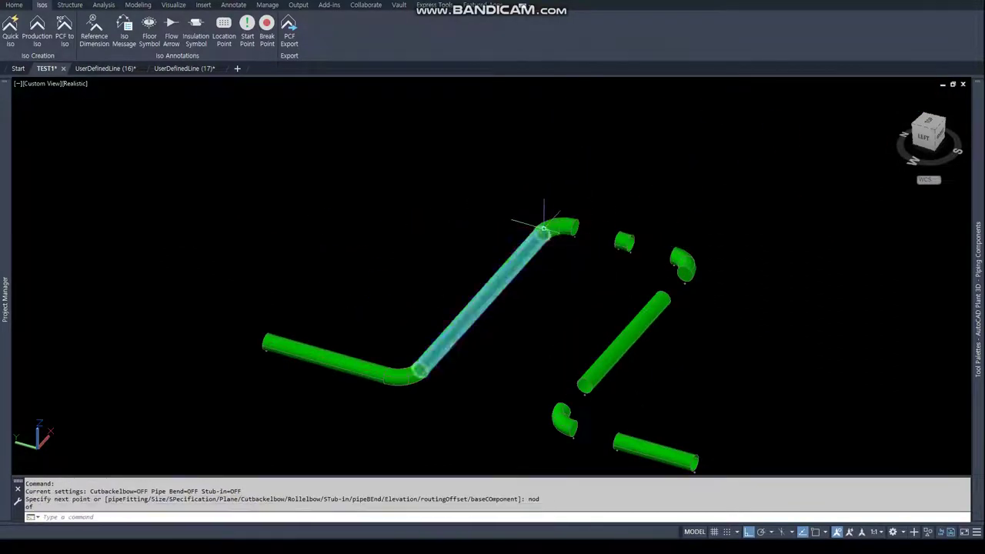
- Link the upper elbow to the short horizontal pipe and that pipe to the right elbow
click(623, 242)
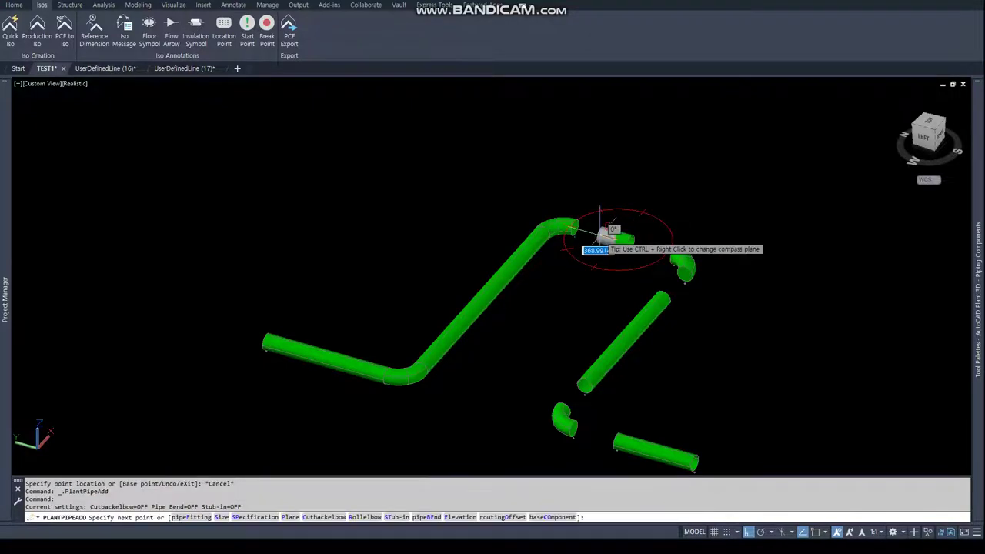
scroll(604, 231, up, 2)
text(nod)
key(Return)
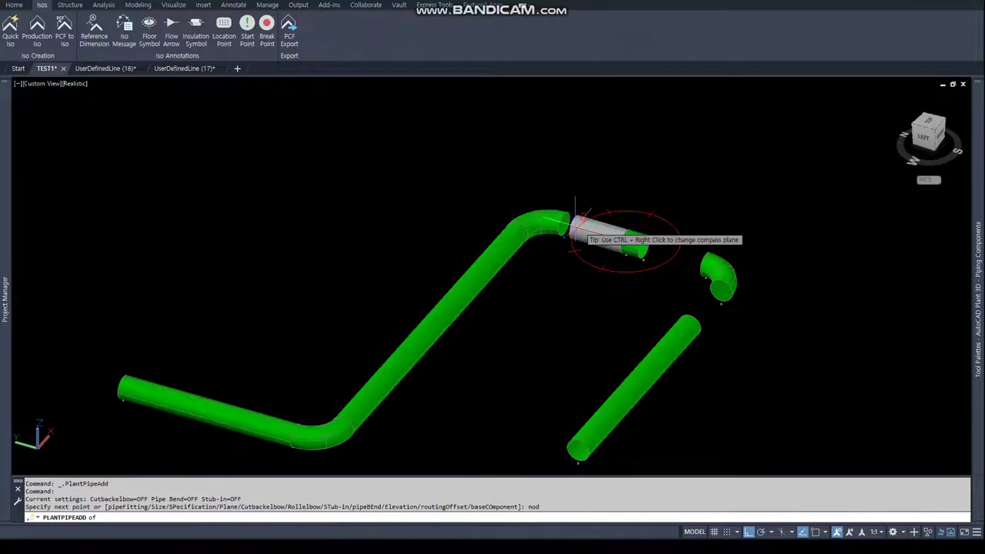
click(652, 250)
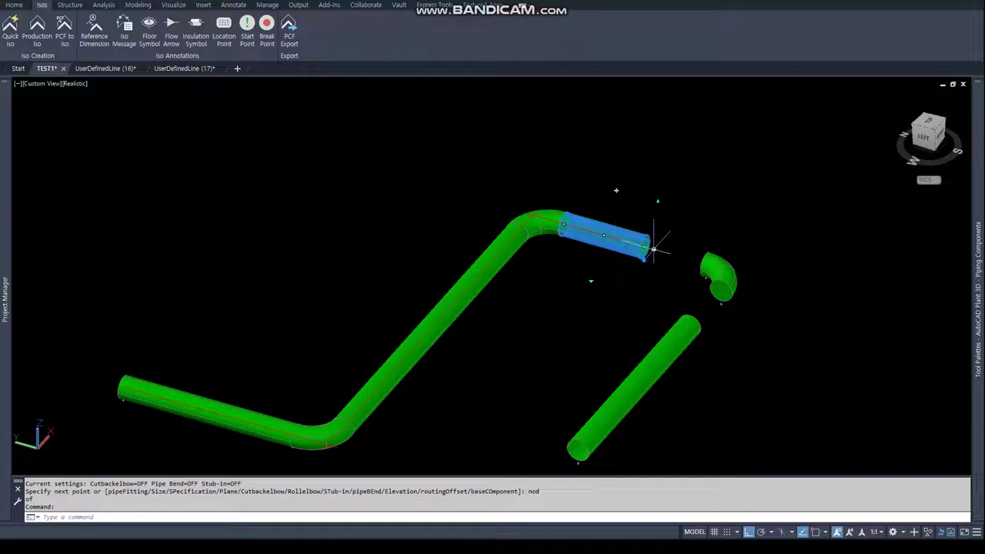
click(652, 249)
text(nod)
key(Return)
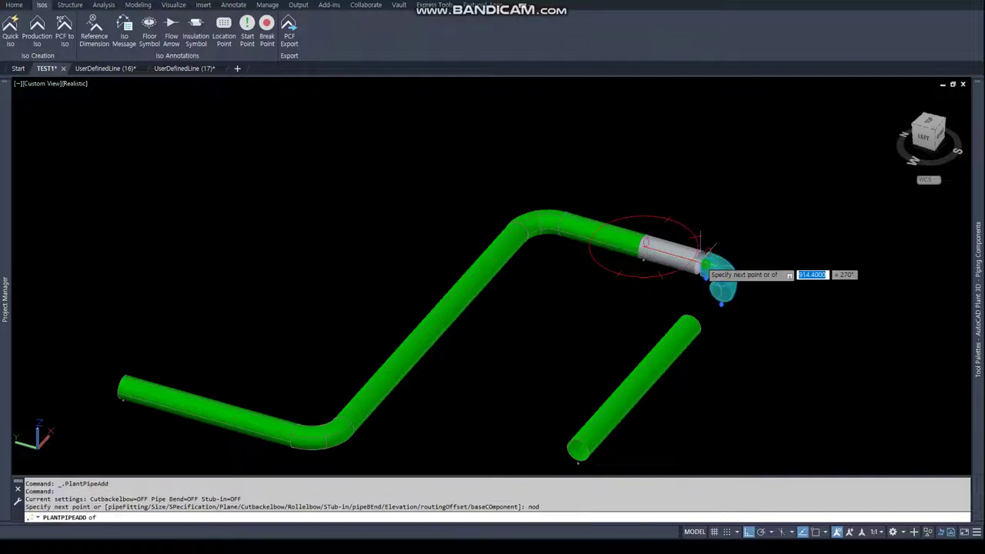
key(Escape)
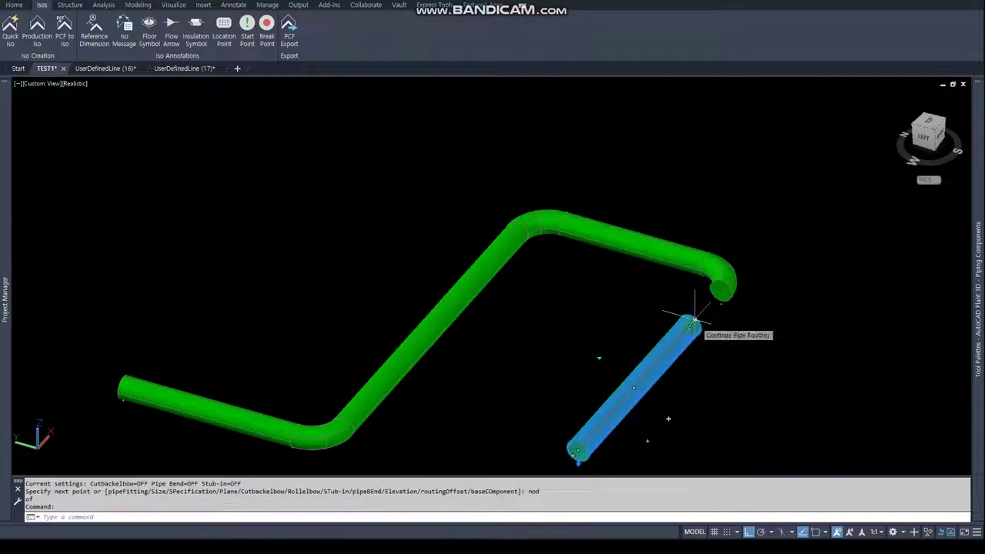
- Join the lower diagonal pipe's top to its elbow and its bottom to the lower elbow
click(692, 324)
text(nod)
key(Return)
key(Escape)
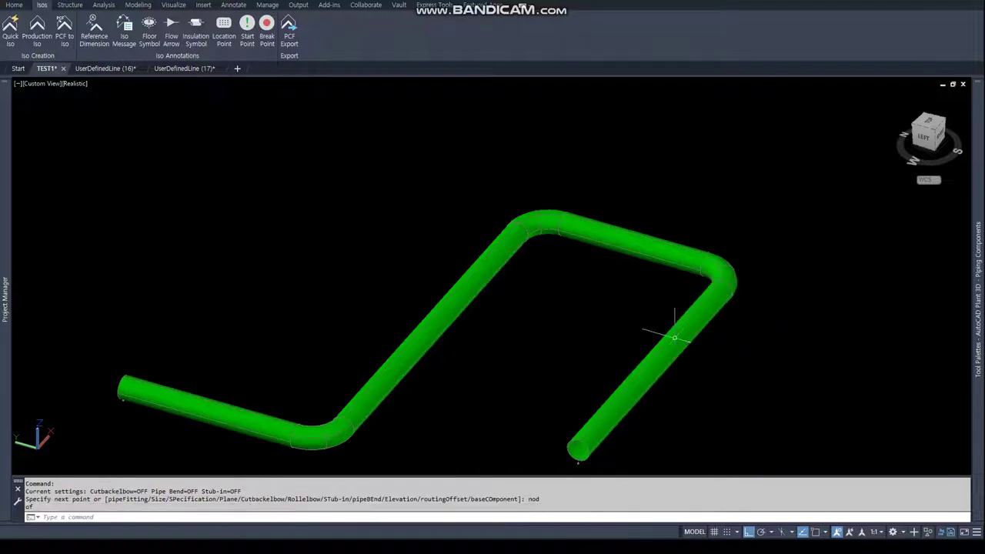
scroll(659, 334, down, 3)
middle_drag(631, 345, 629, 260)
scroll(605, 288, up, 2)
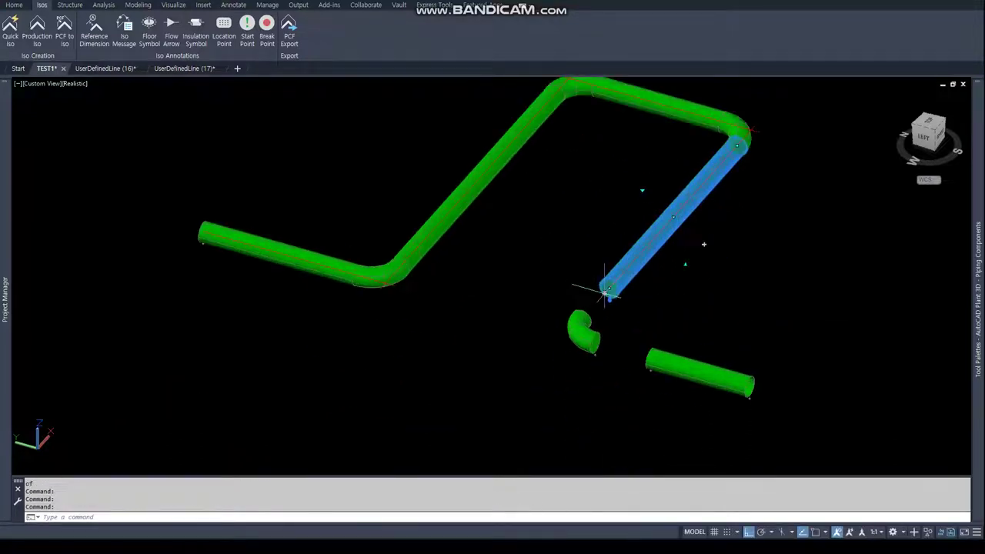
click(606, 289)
text(d)
key(Return)
click(578, 327)
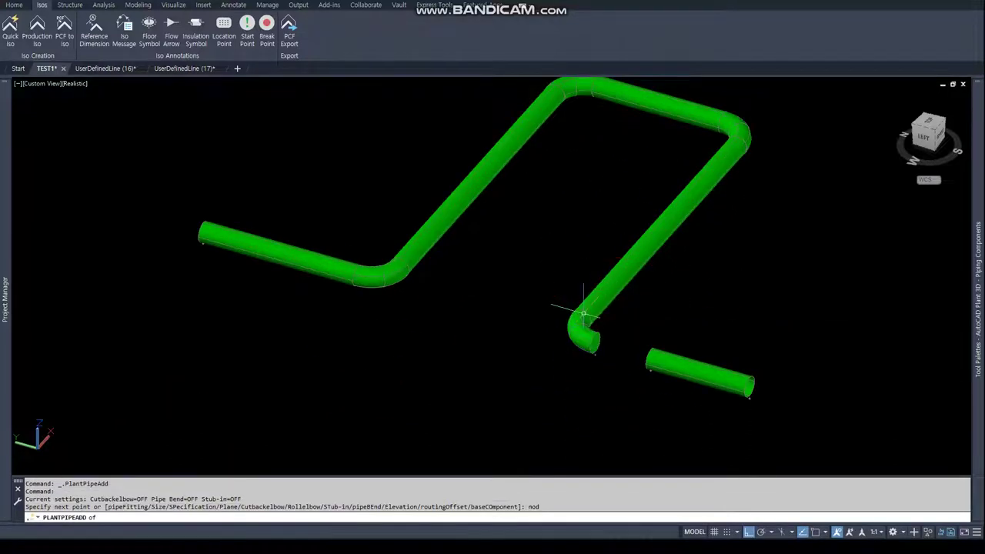
key(Escape)
- Close the last gap at the lower horizontal pipe's end
click(659, 360)
click(650, 358)
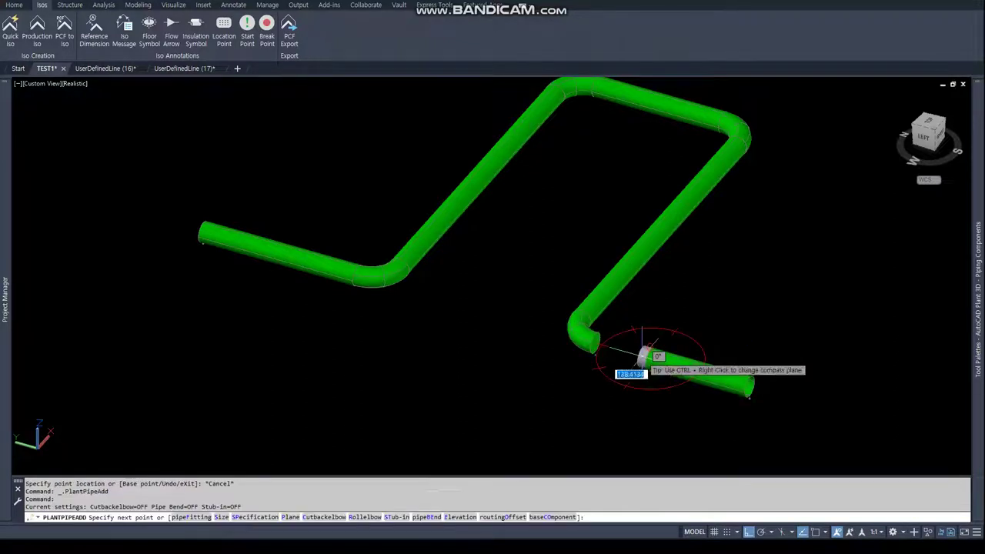
text(nod)
key(Return)
key(Escape)
key(Escape)
scroll(569, 323, down, 5)
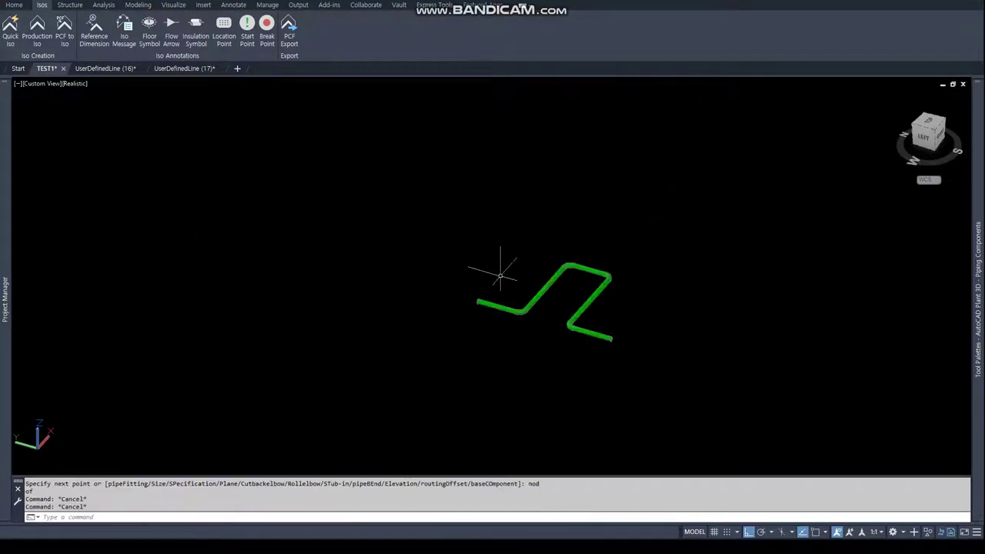
click(389, 201)
- Create a Quick Iso of the rejoined, tripled pipe run using the Advanced options as set
click(702, 413)
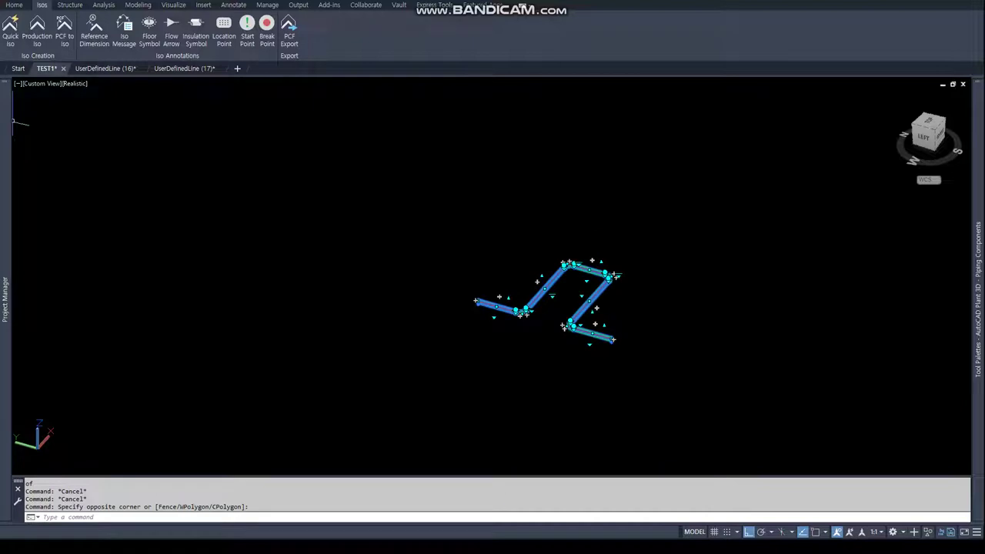
click(10, 31)
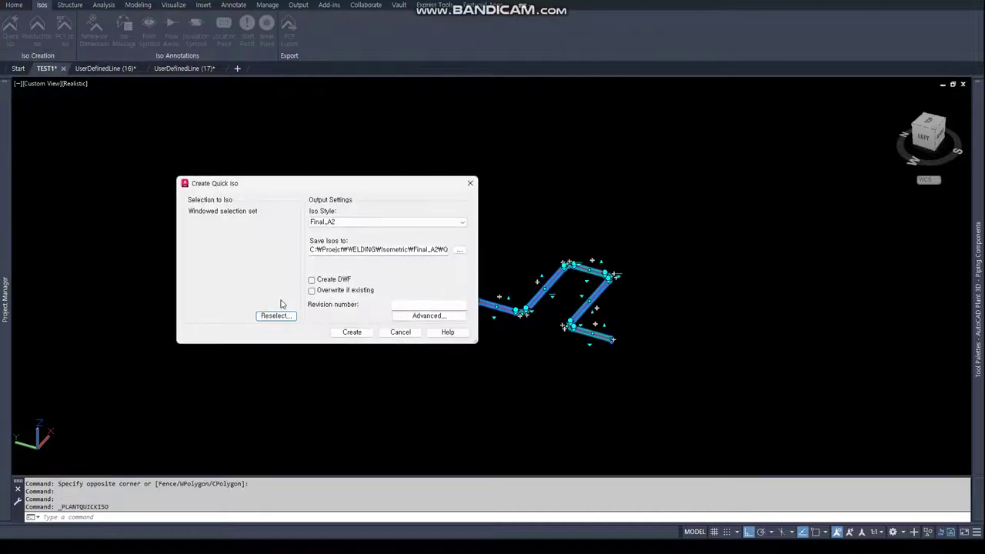
click(428, 315)
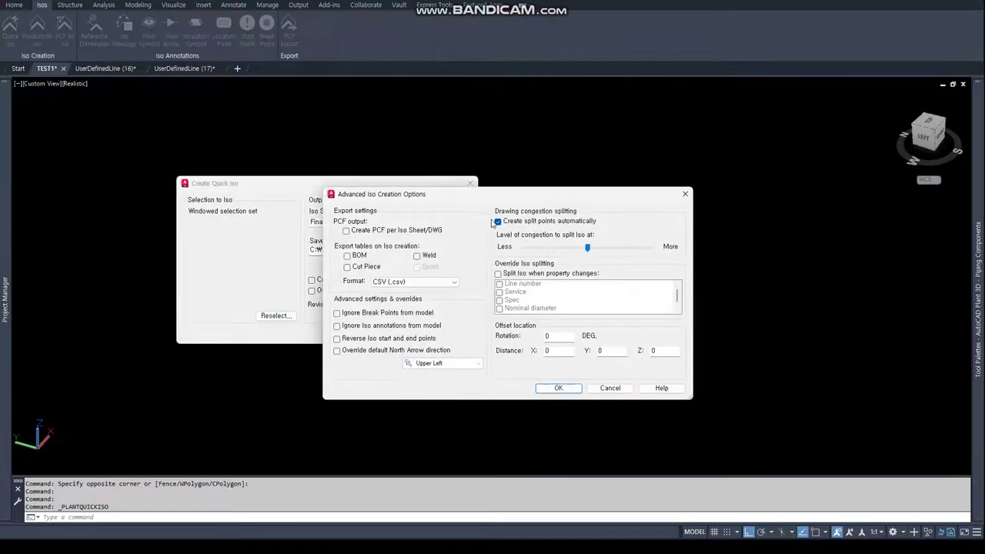
click(557, 386)
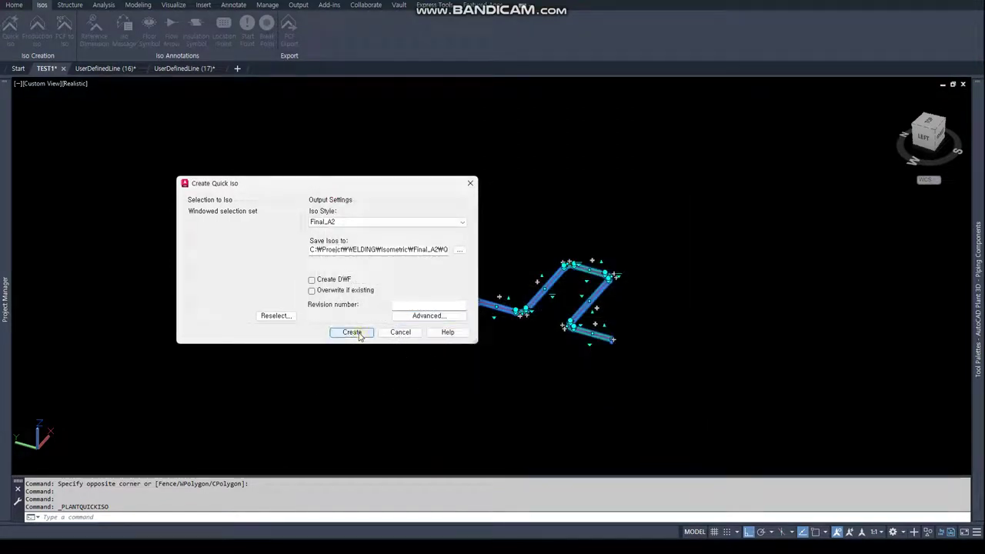
click(352, 333)
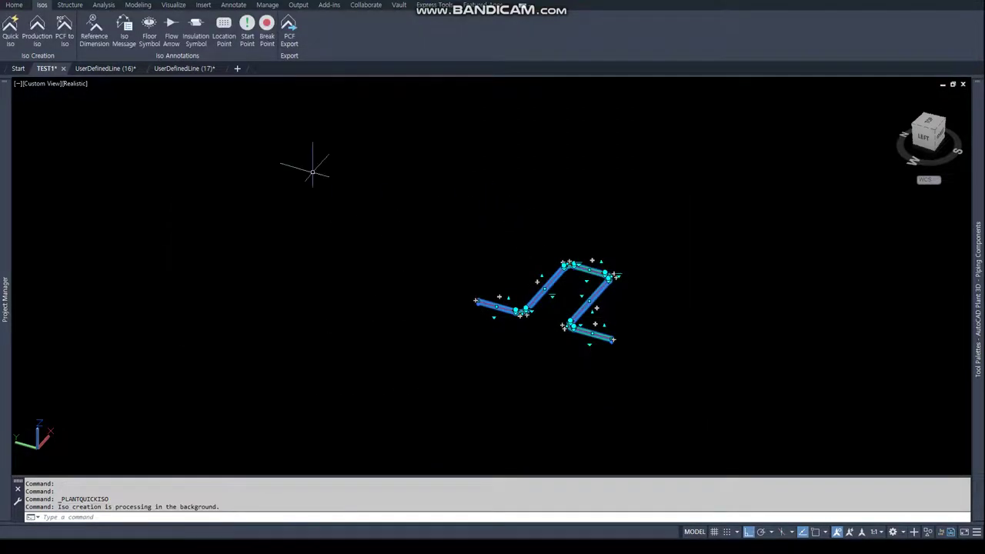
key(Escape)
mouse_move(584, 306)
shift+middle_down()
mouse_move(446, 352)
mouse_move(561, 308)
mouse_move(534, 281)
mouse_move(760, 403)
shift+middle_up()
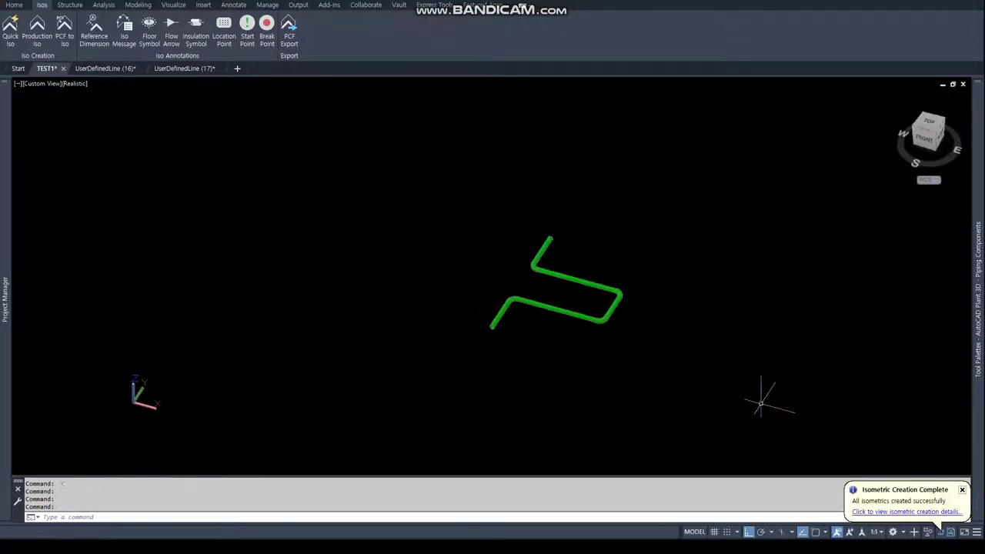
- Open the newly created UserDefinedLine (18) isometric from the creation notification
click(877, 513)
click(347, 350)
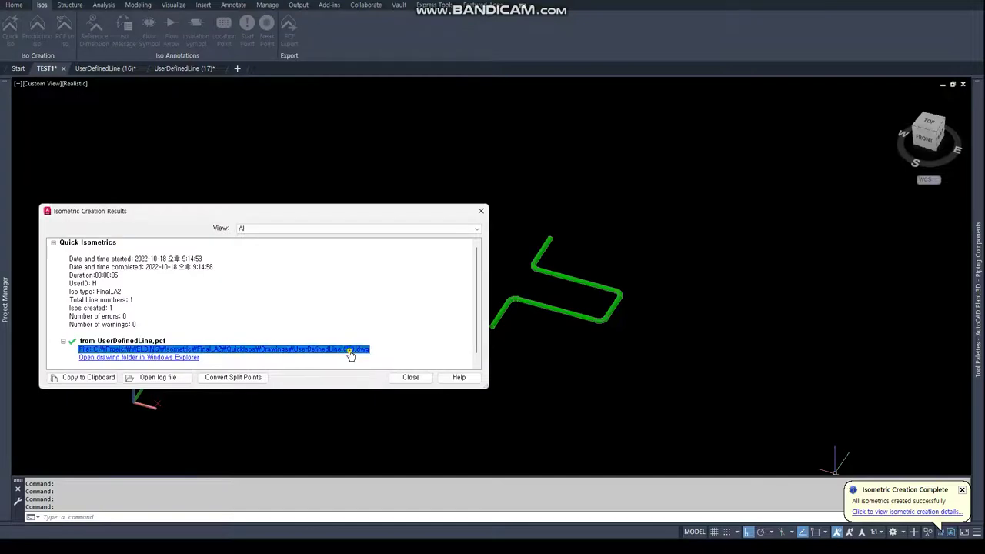
scroll(154, 239, up, 8)
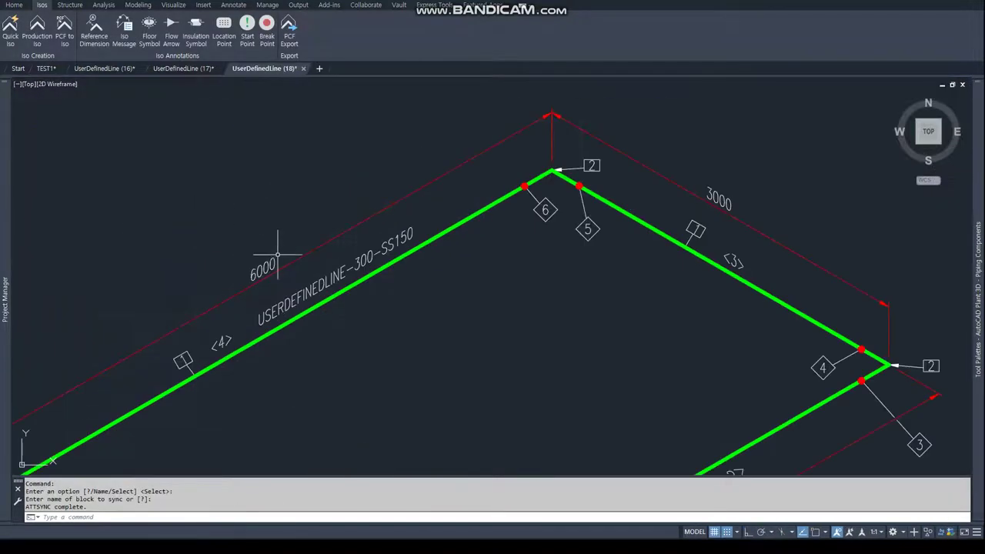
- Compare (18)'s cut lengths 2543, 5086, 2086MM against UserDefinedLine (17)'s, then return to TEST1
click(183, 69)
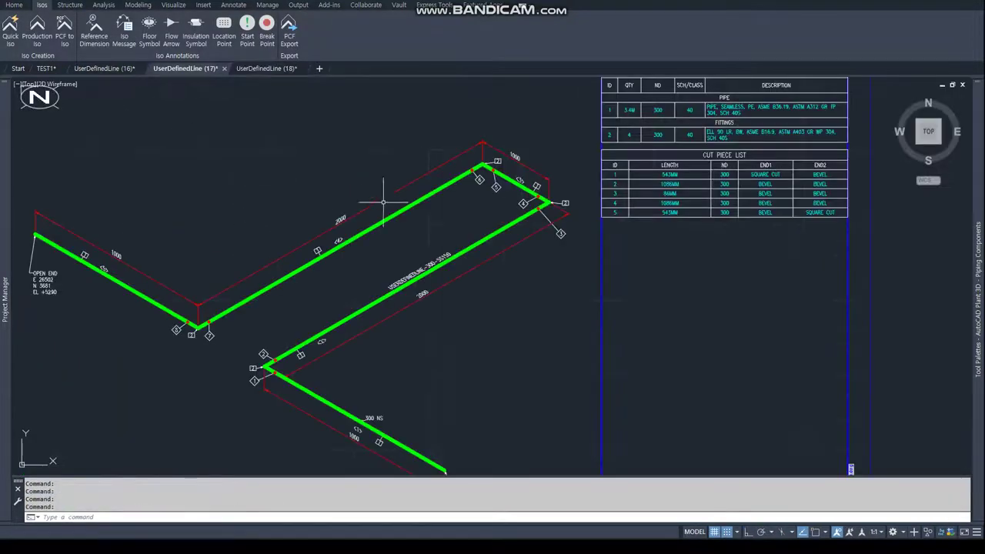
click(266, 68)
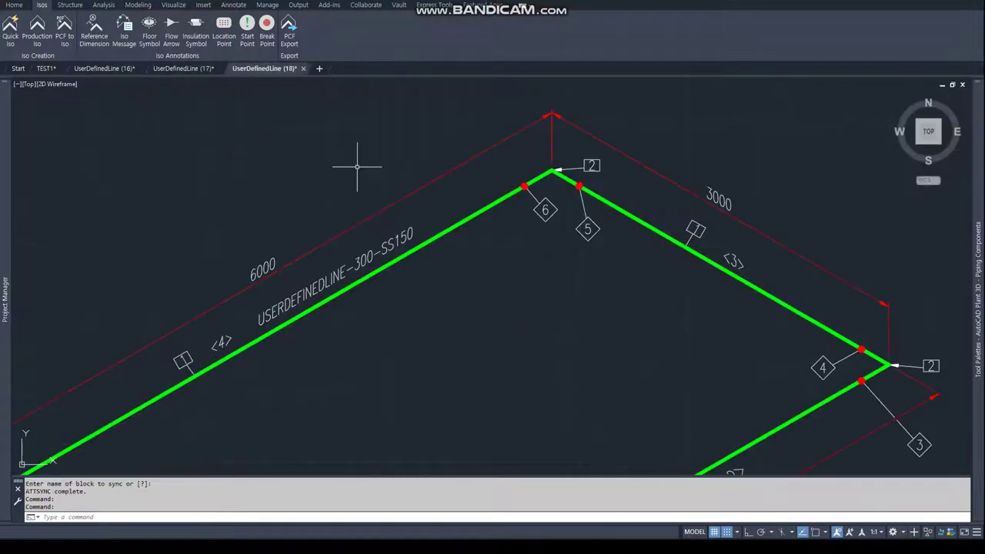
scroll(582, 228, down, 5)
scroll(573, 232, up, 3)
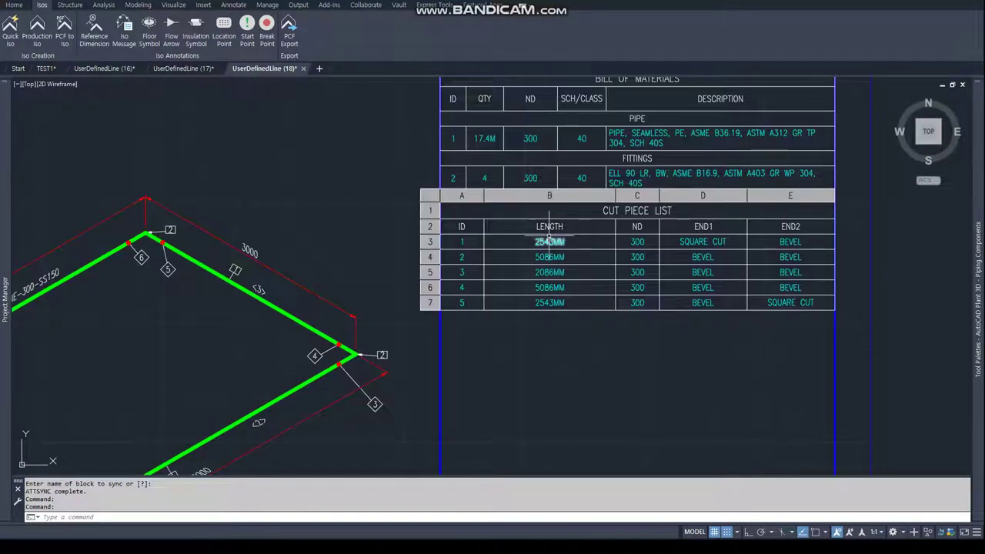
scroll(473, 146, up, 2)
click(193, 69)
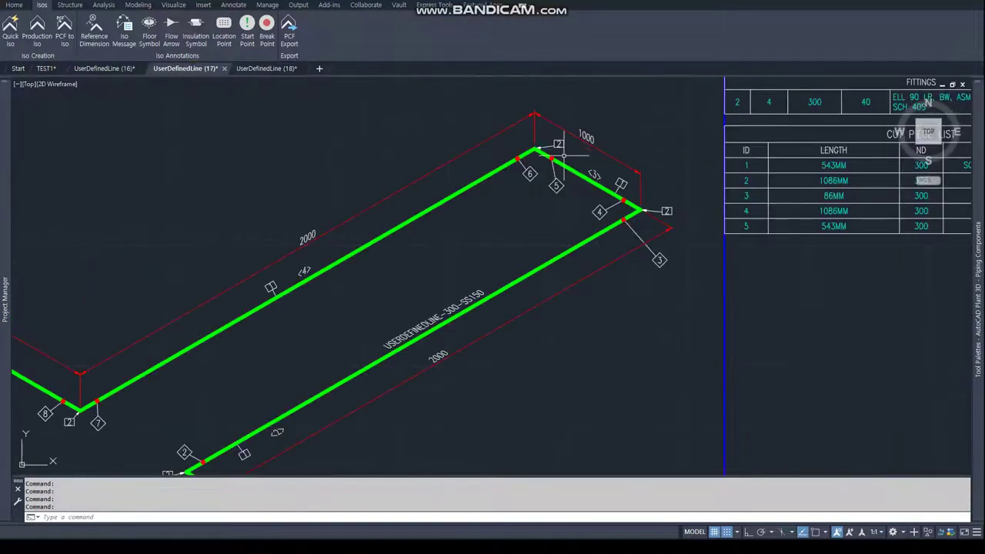
scroll(545, 246, up, 3)
scroll(589, 189, up, 1)
scroll(572, 150, up, 1)
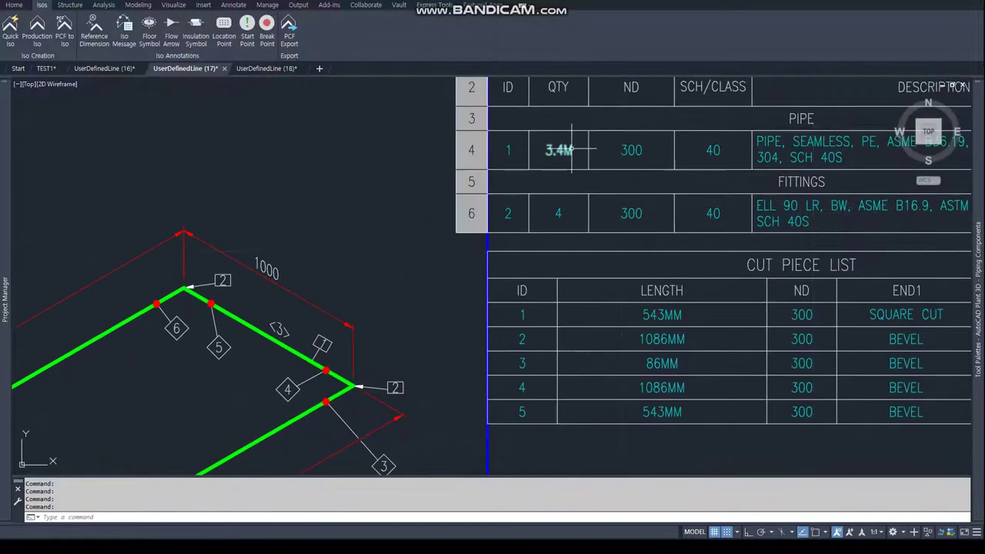
click(265, 68)
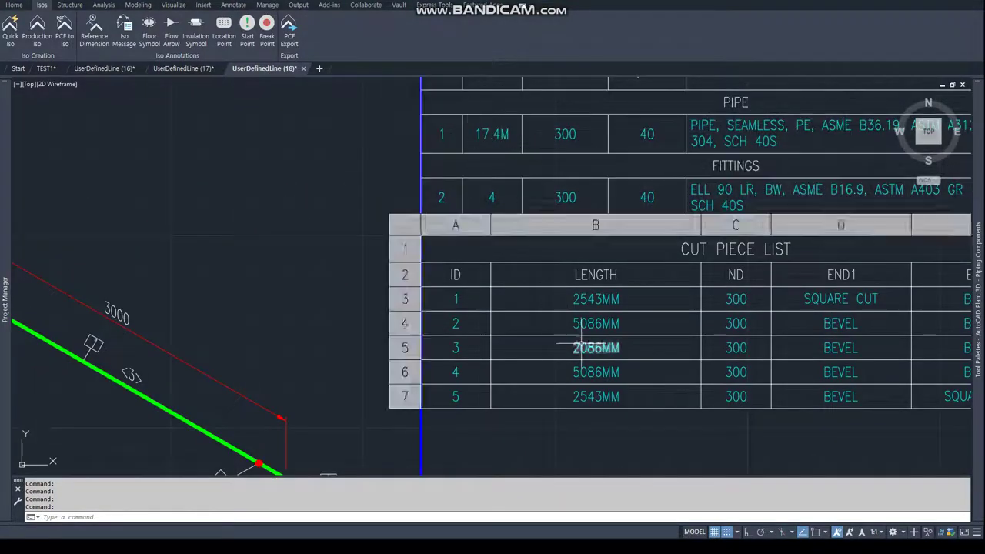
scroll(585, 347, up, 4)
click(167, 72)
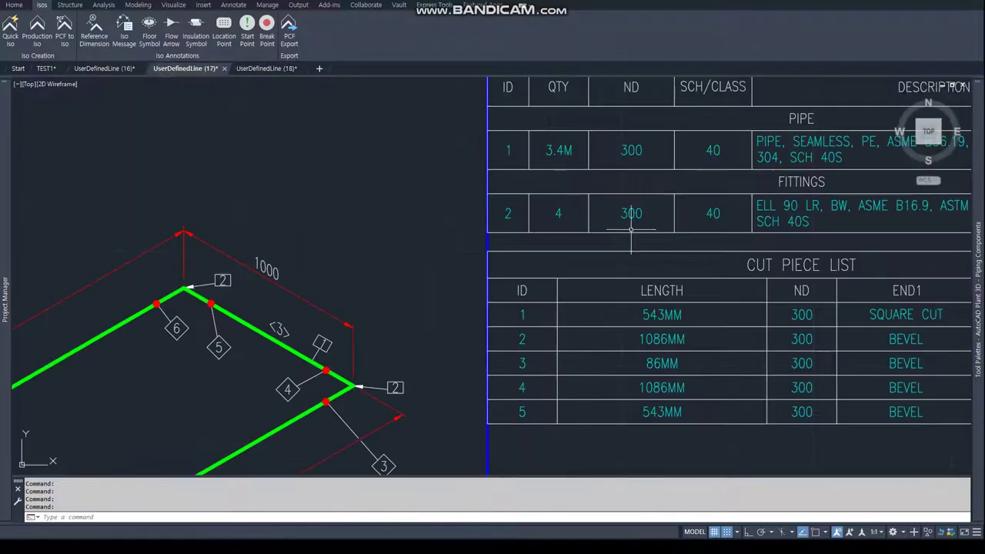
scroll(688, 341, up, 2)
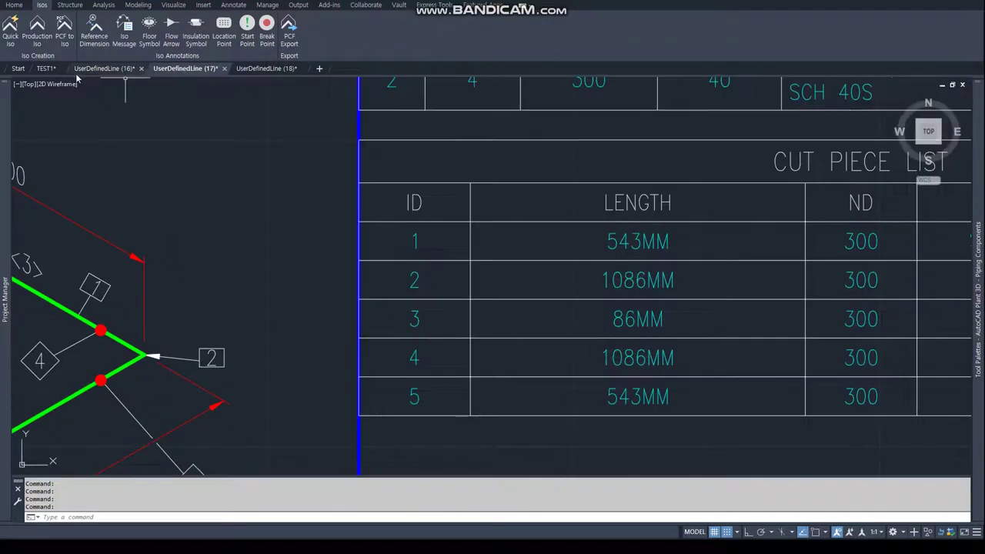
click(47, 68)
- Switch to a top-down plan view of the pipe and zoom out
key(Escape)
key(Escape)
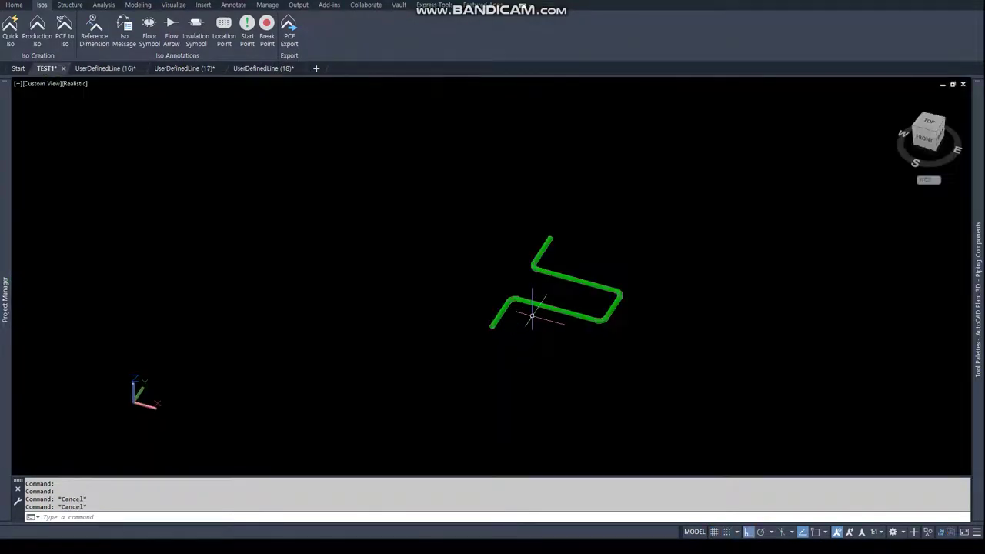
text(plan)
key(Return)
key(Return)
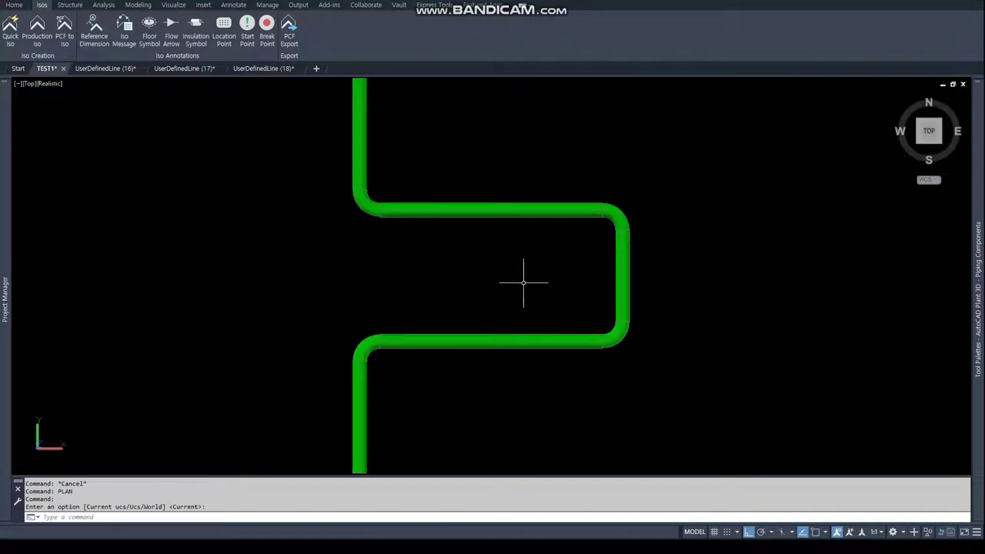
scroll(525, 285, down, 4)
text(stretch)
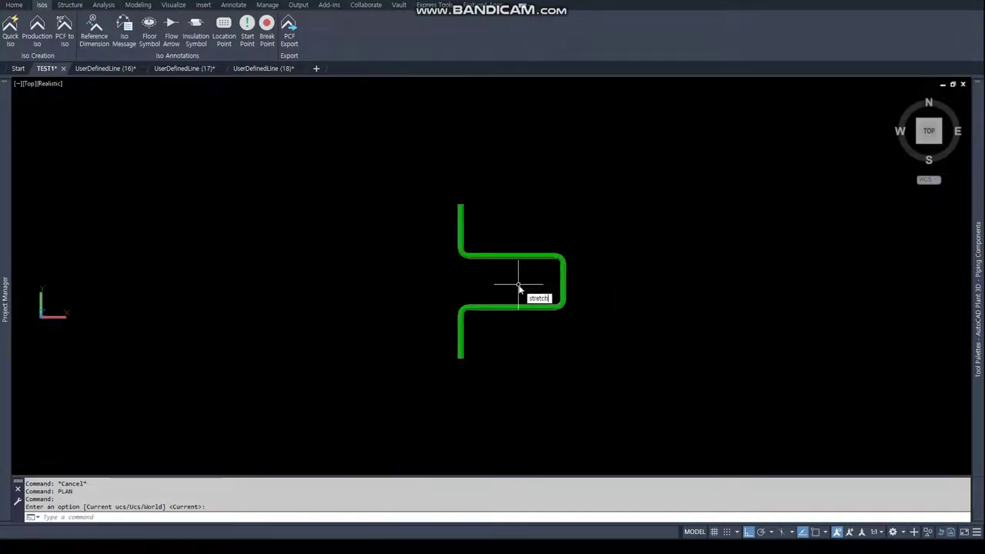
- Stretch the right-hand bend 2000 to the left, then window-select the whole pipe
key(Return)
click(608, 338)
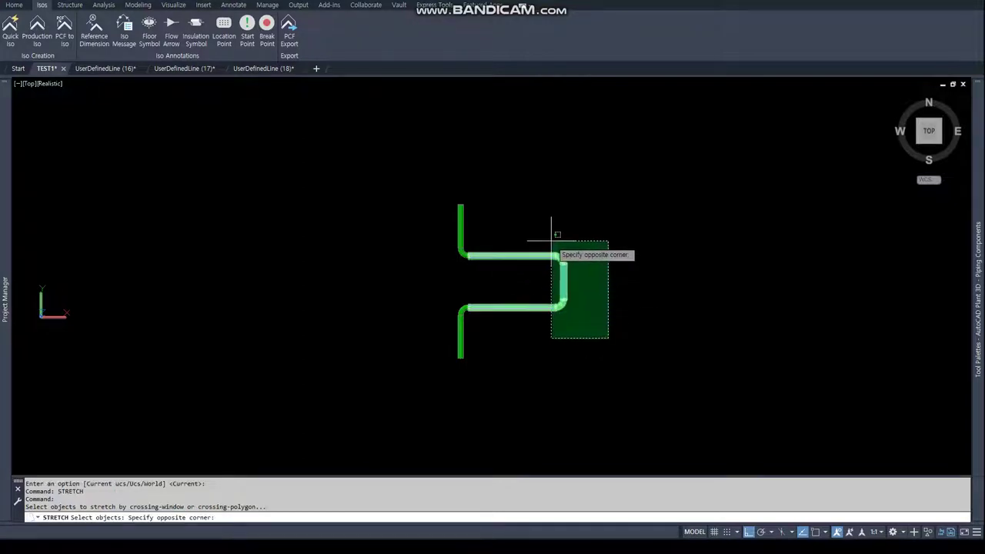
click(551, 241)
key(Return)
click(658, 370)
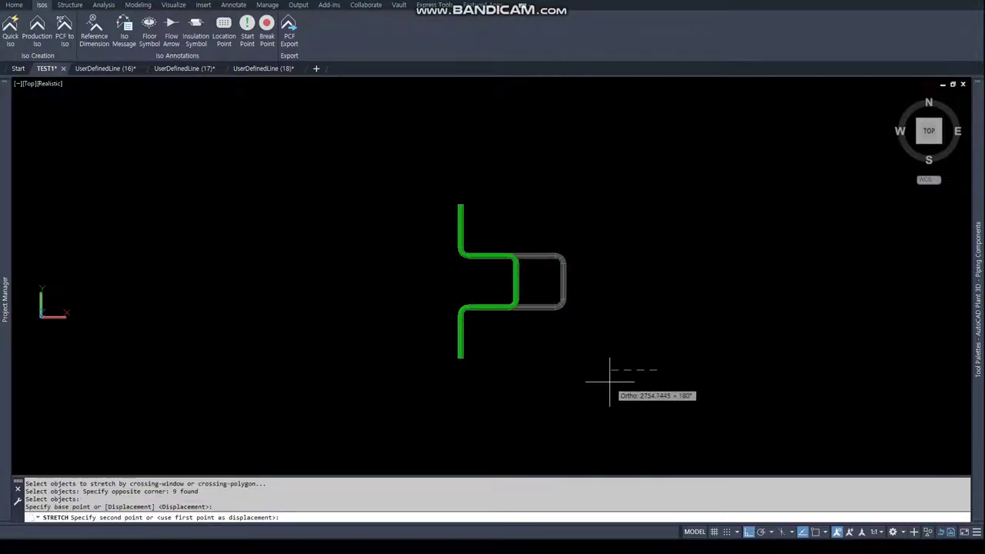
text(2000)
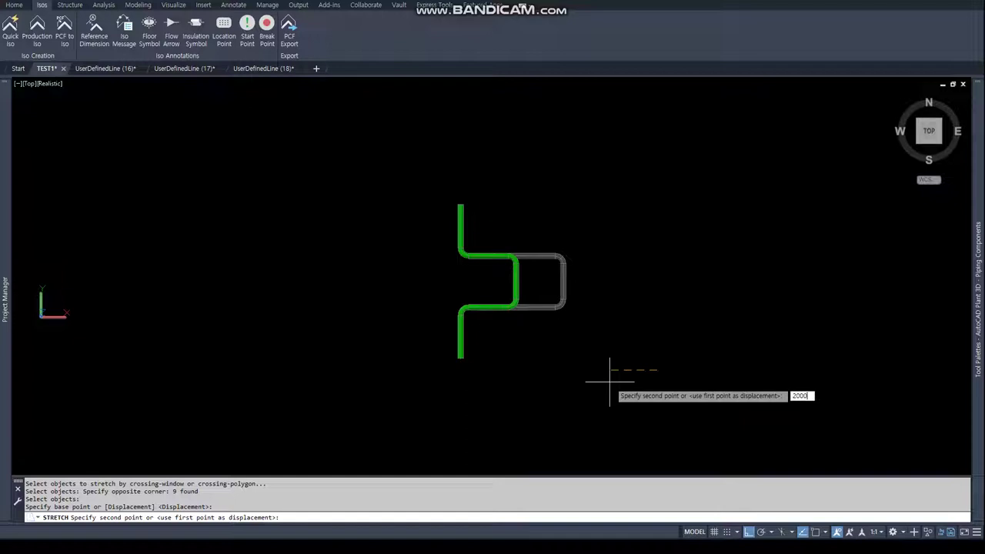
key(Return)
click(591, 423)
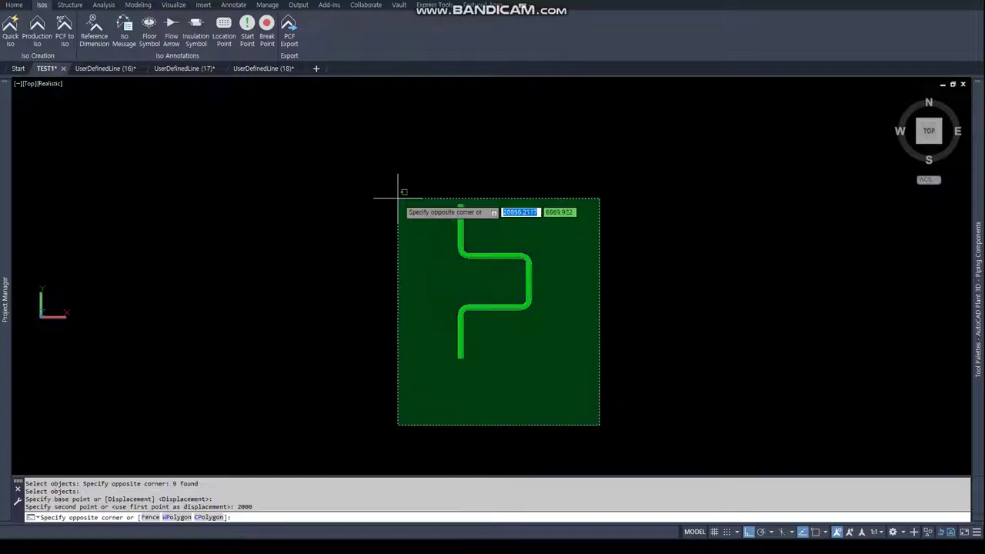
click(405, 167)
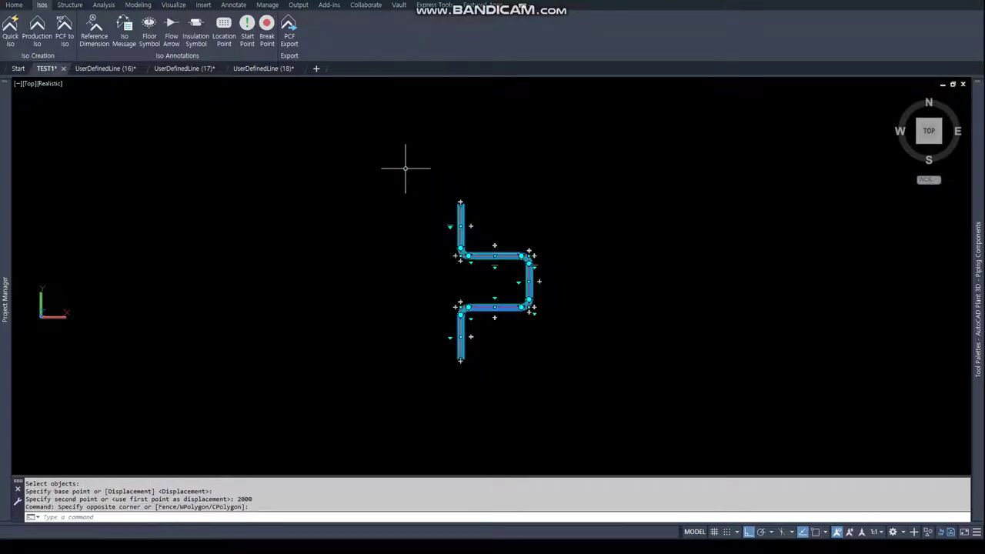
- Create a quick isometric of the selected pipe, accepting the Advanced options
click(15, 29)
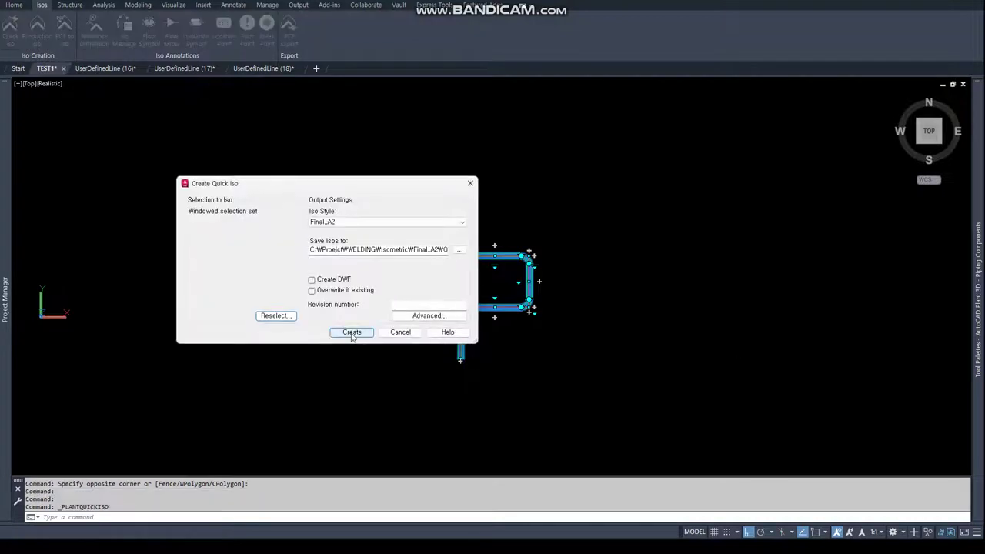
click(437, 316)
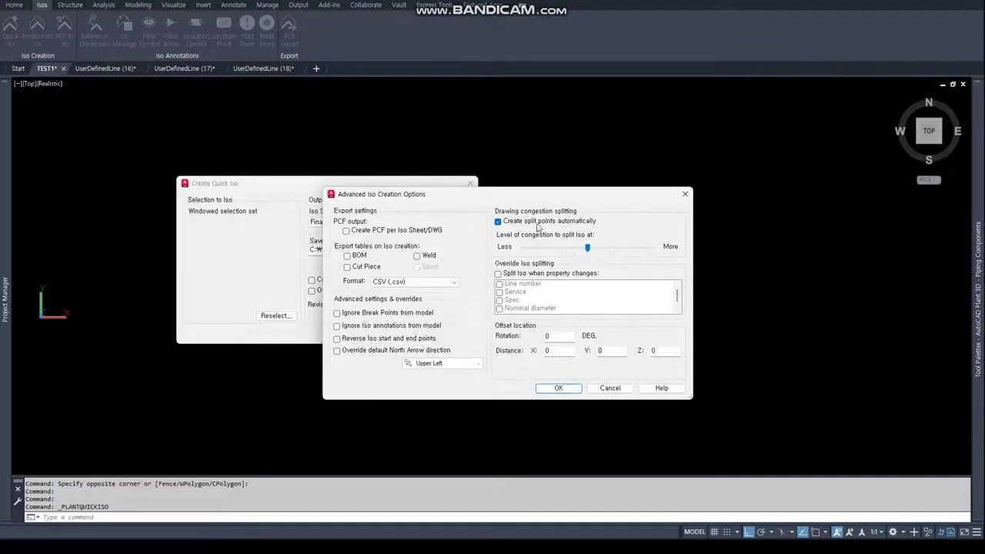
click(563, 390)
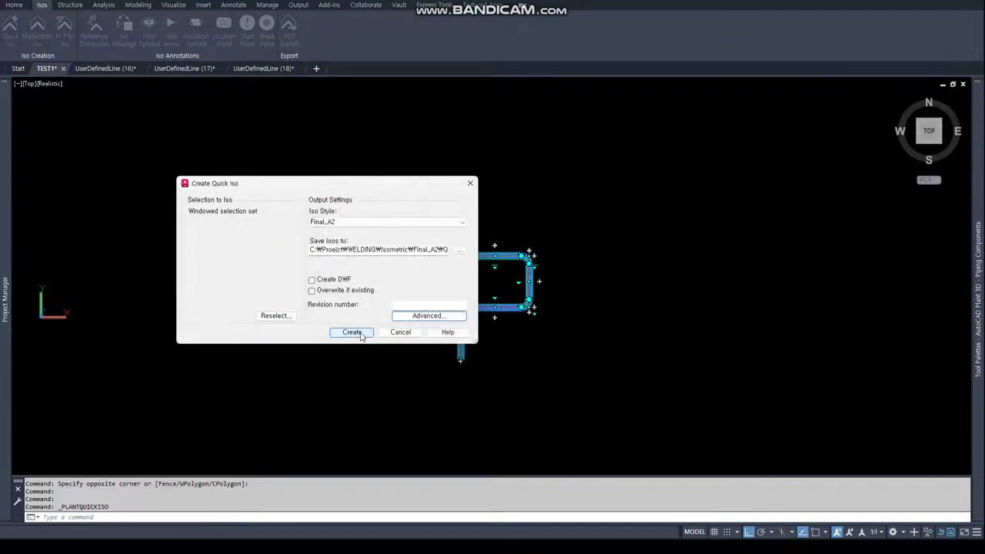
key(Return)
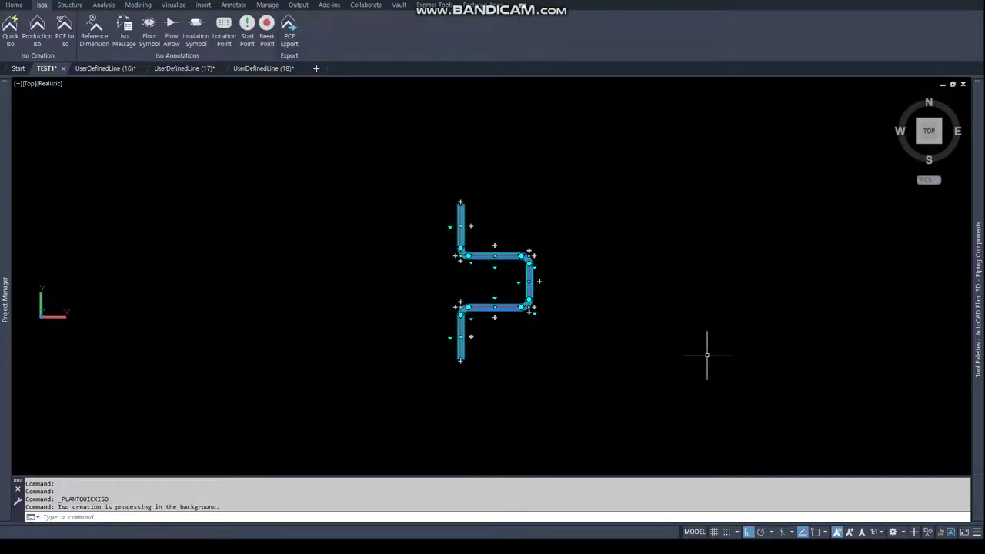
- Clear the pipe selection and open UserDefinedLine (19) from the creation results
key(Escape)
click(683, 379)
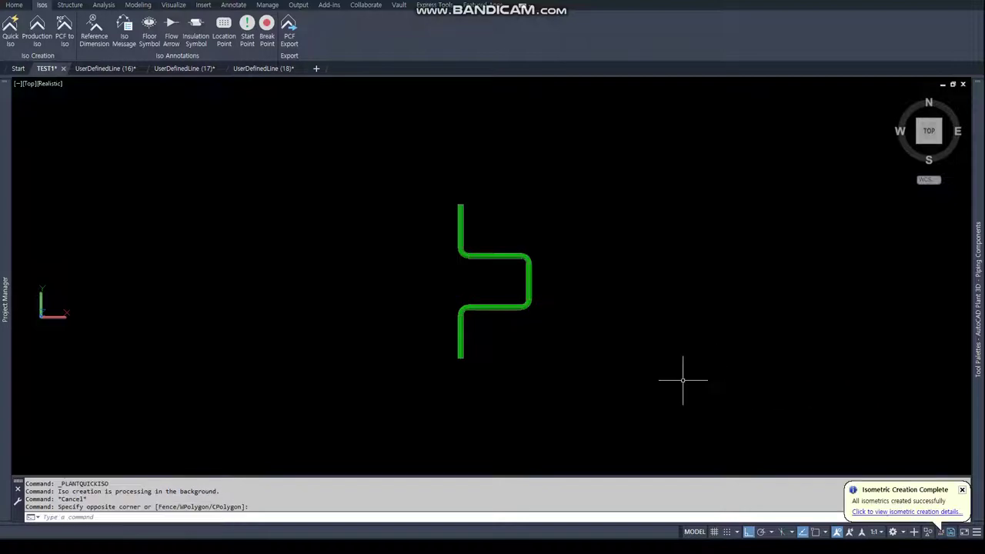
click(908, 512)
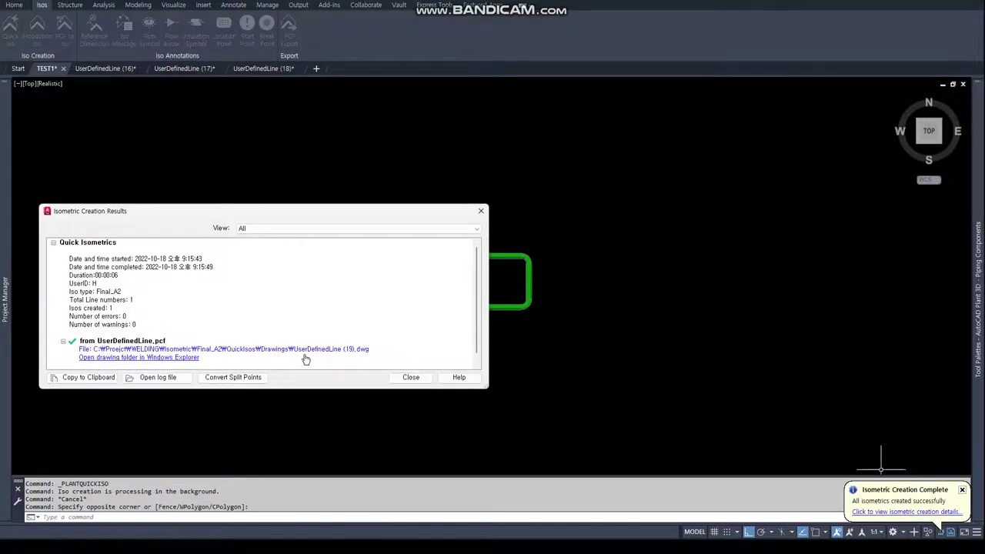
click(306, 350)
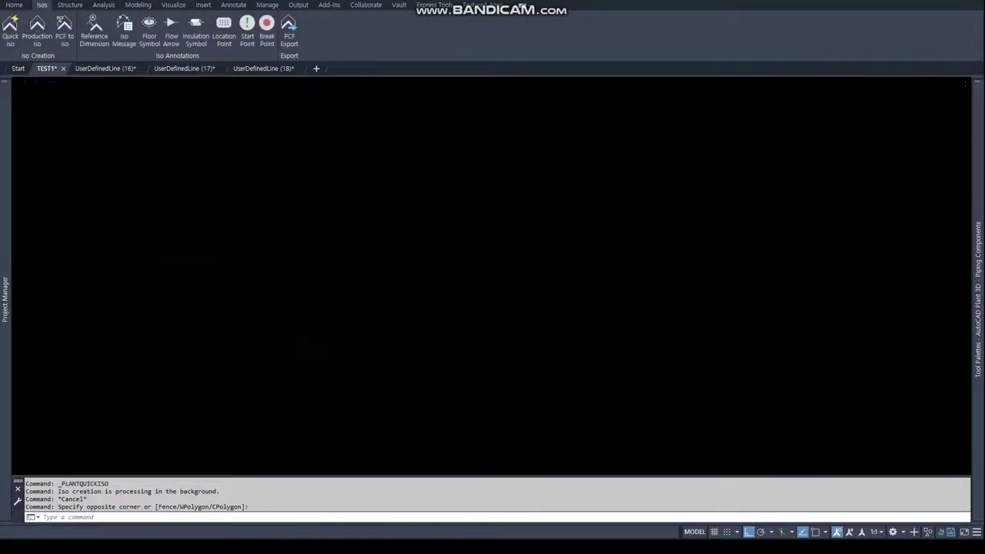
- Frame the new UserDefinedLine (19) isometric and compare it with UserDefinedLine (18)
scroll(121, 230, up, 5)
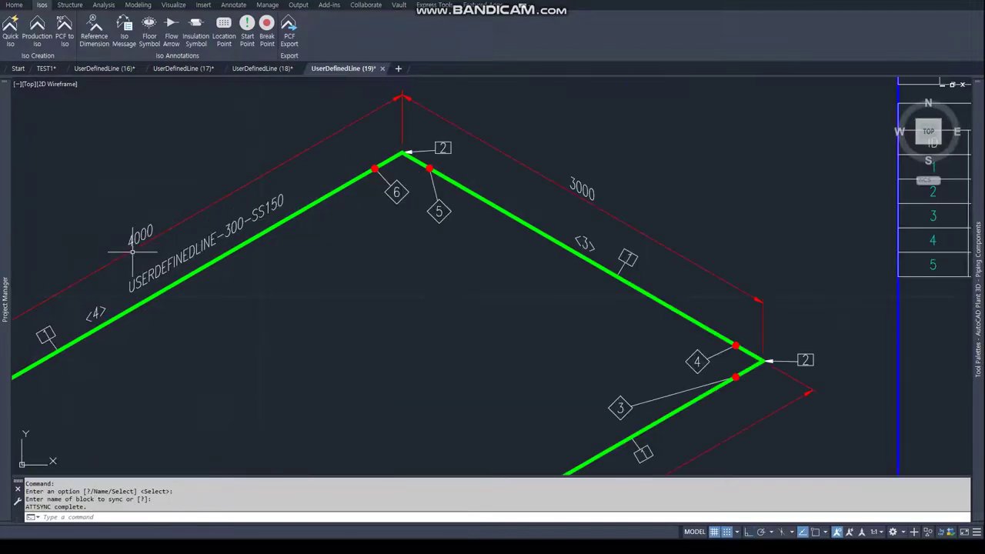
middle_drag(117, 208, 264, 214)
click(264, 70)
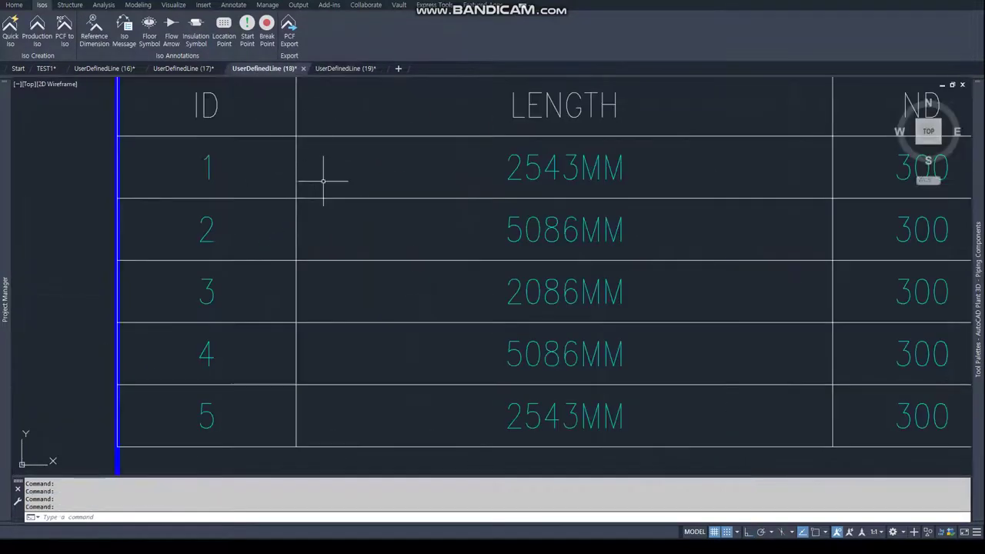
scroll(325, 180, down, 2)
scroll(331, 231, down, 3)
scroll(374, 300, up, 5)
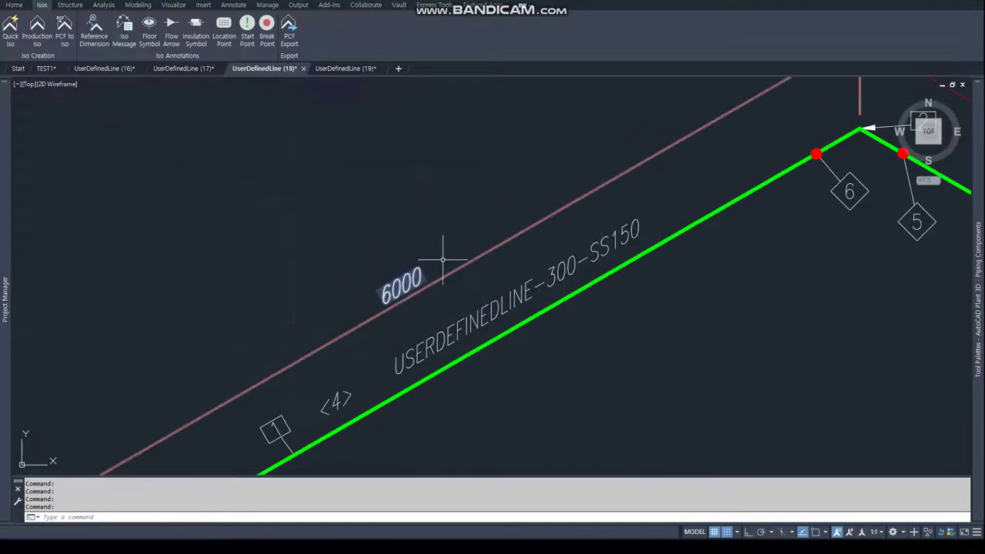
click(345, 69)
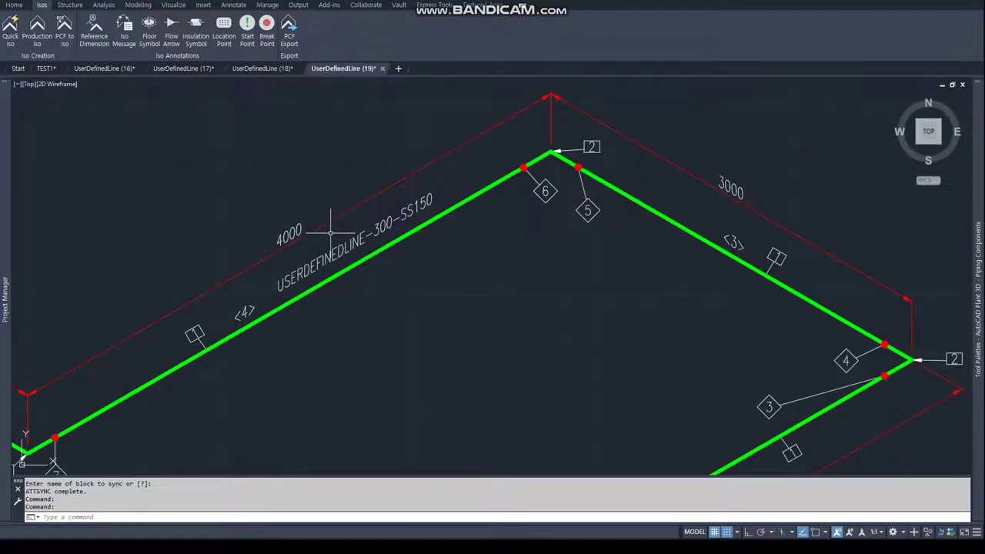
scroll(356, 151, down, 2)
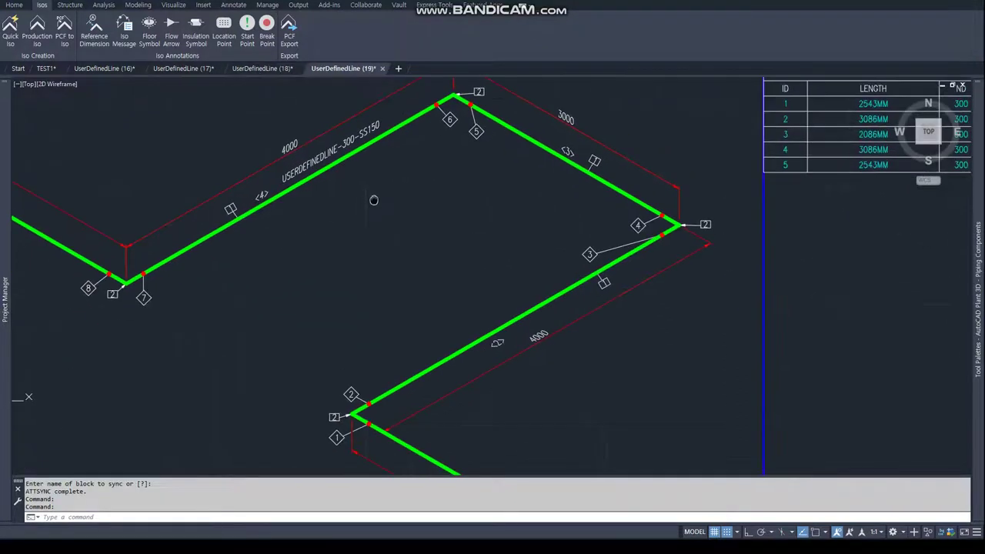
- In UserDefinedLine (18), bring the cut piece list into view and pick piece 2's 5086MM length
click(247, 69)
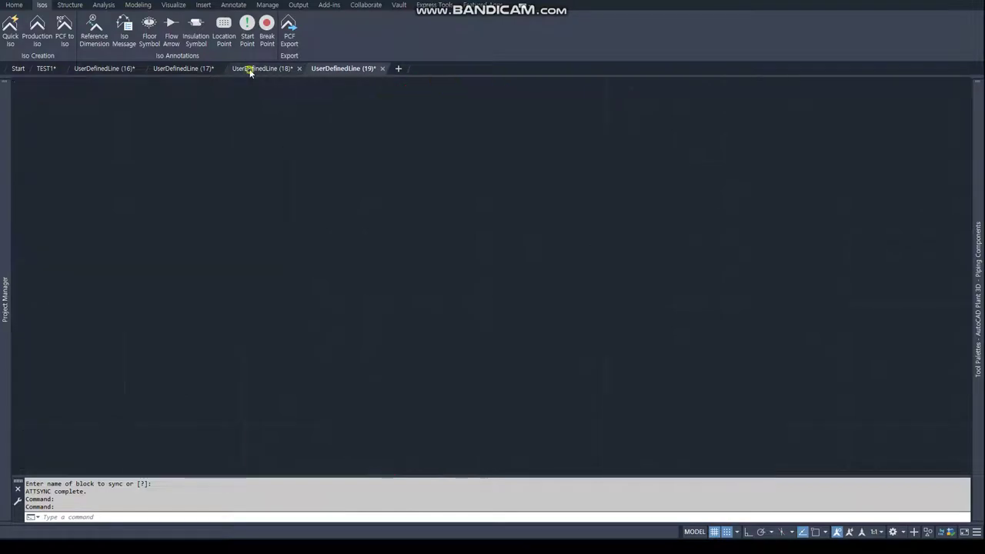
scroll(412, 287, up, 2)
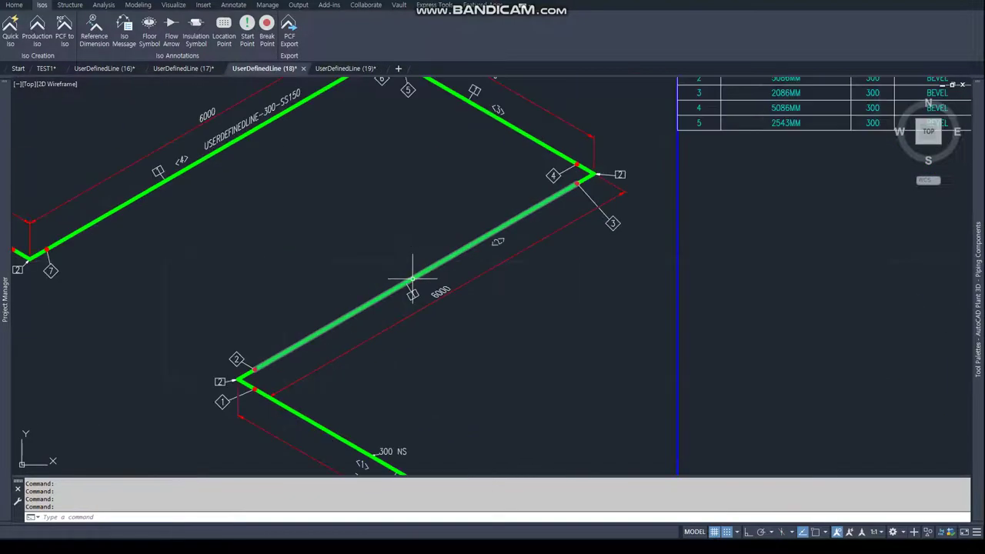
middle_drag(365, 221, 431, 291)
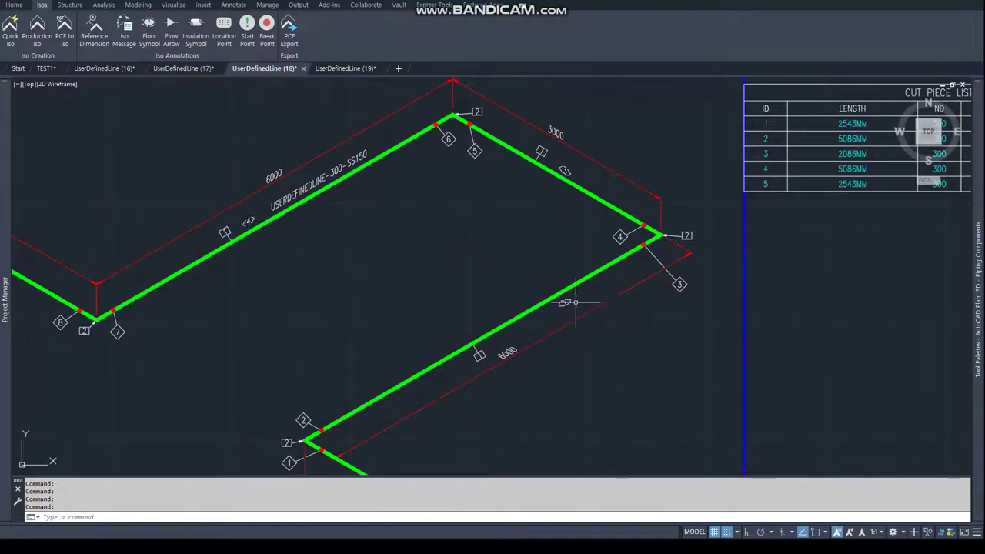
middle_drag(814, 241, 314, 372)
scroll(258, 269, up, 4)
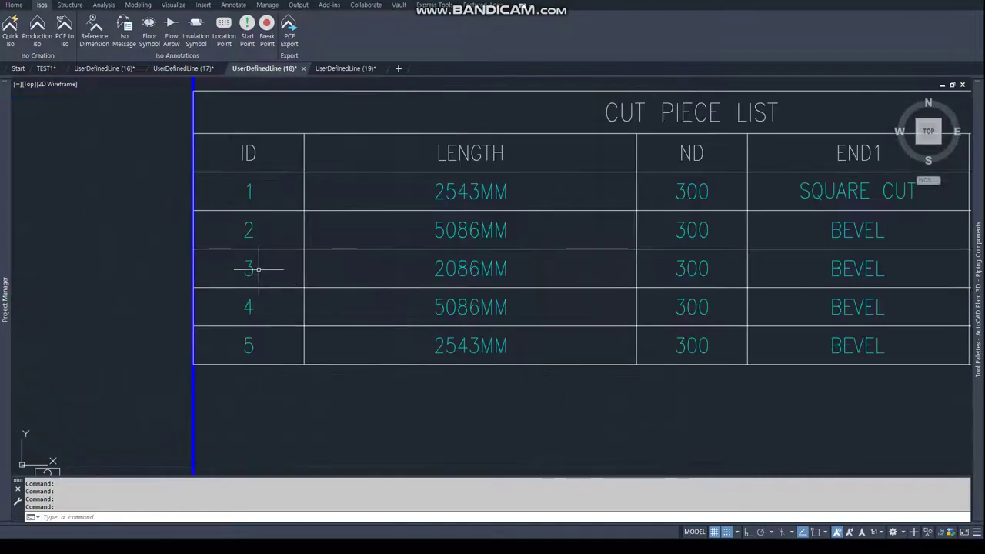
click(452, 231)
- Pick the 5086MM lengths of pieces 2 and 4 in UserDefinedLine (18)'s cut list
click(461, 306)
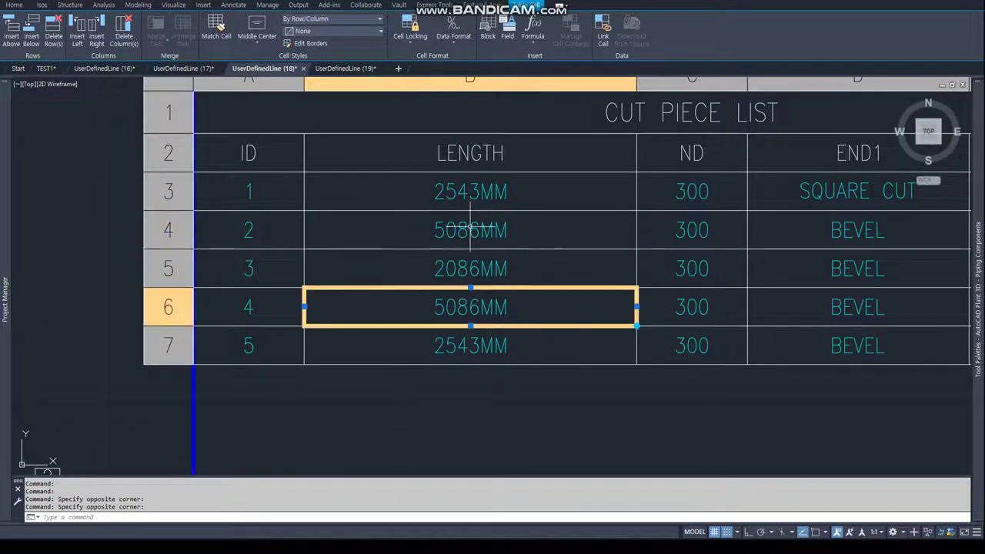
click(461, 231)
click(453, 306)
- In UserDefinedLine (19), bring up the cut list and pick pieces 2 and 4's 3086MM lengths
click(348, 68)
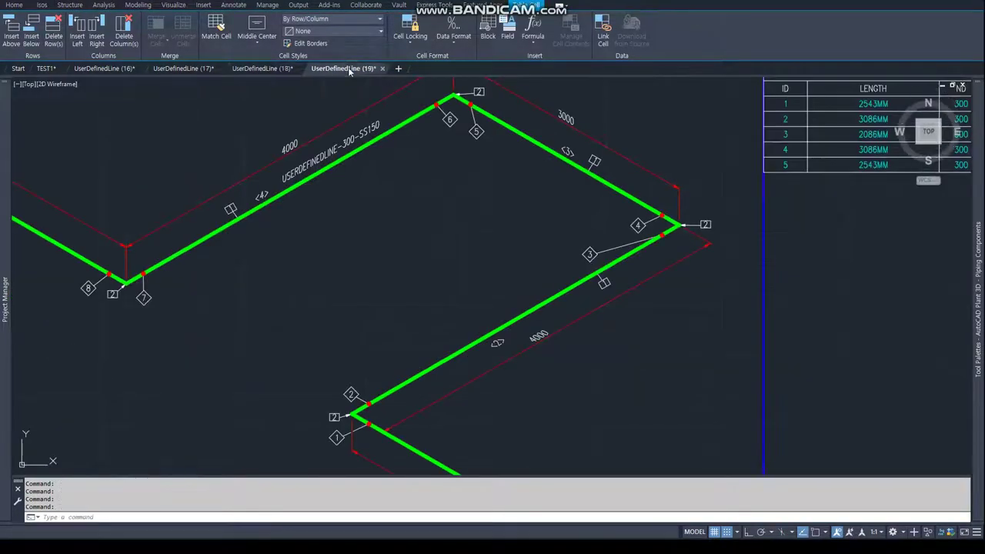
scroll(462, 246, down, 2)
scroll(370, 219, up, 4)
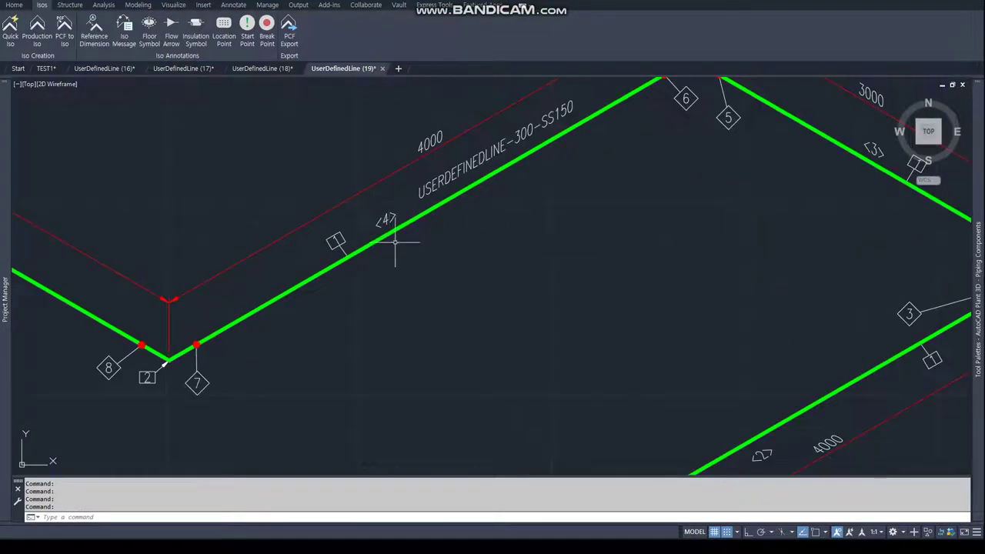
scroll(400, 253, down, 2)
middle_drag(766, 300, 117, 408)
scroll(329, 262, up, 2)
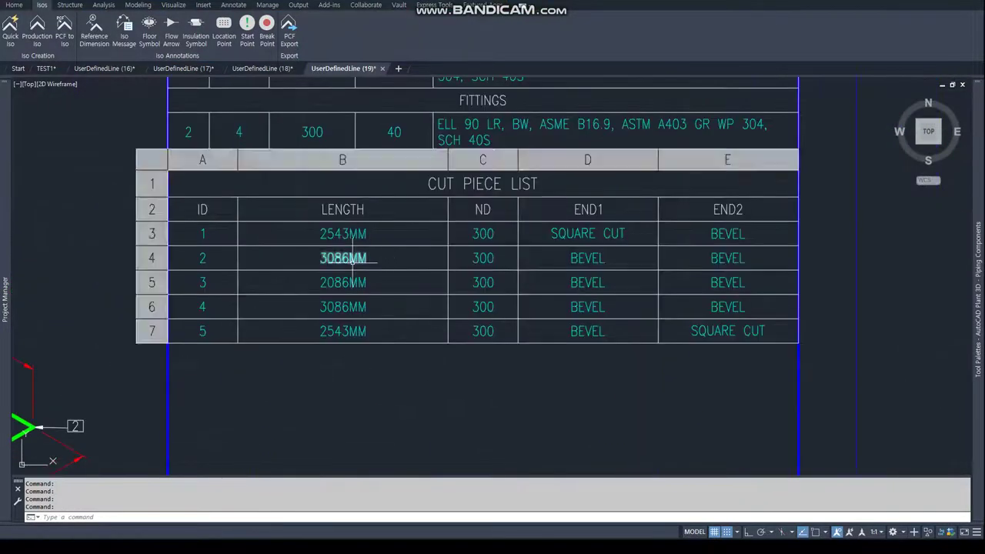
click(331, 257)
click(327, 308)
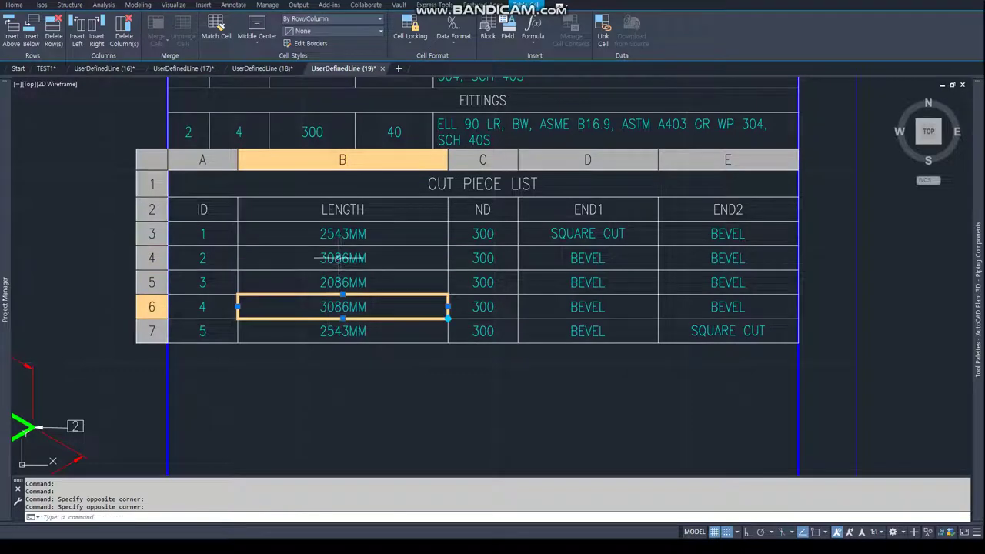
click(338, 260)
click(336, 306)
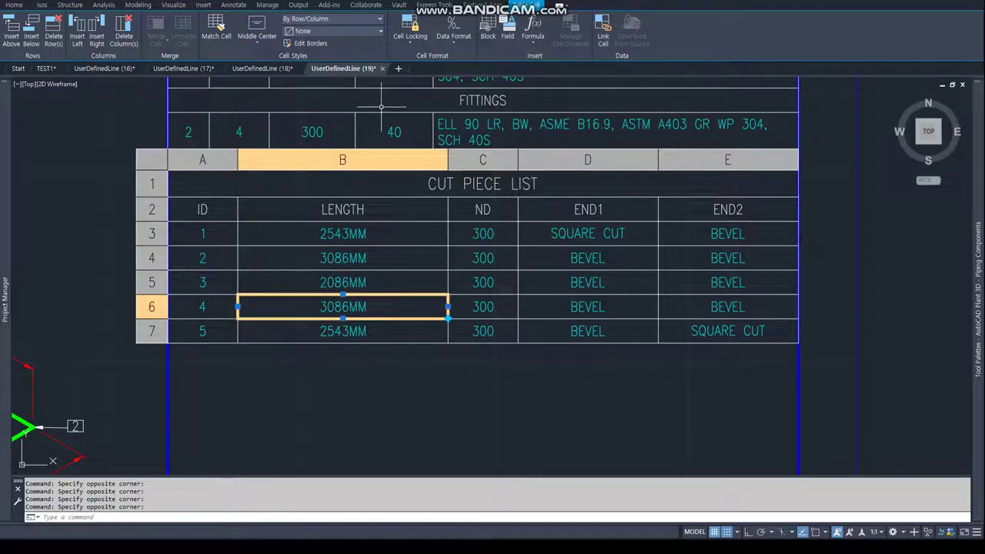
- Recheck piece 2 and 4 lengths in (18) versus (19), then return to TEST1
click(266, 69)
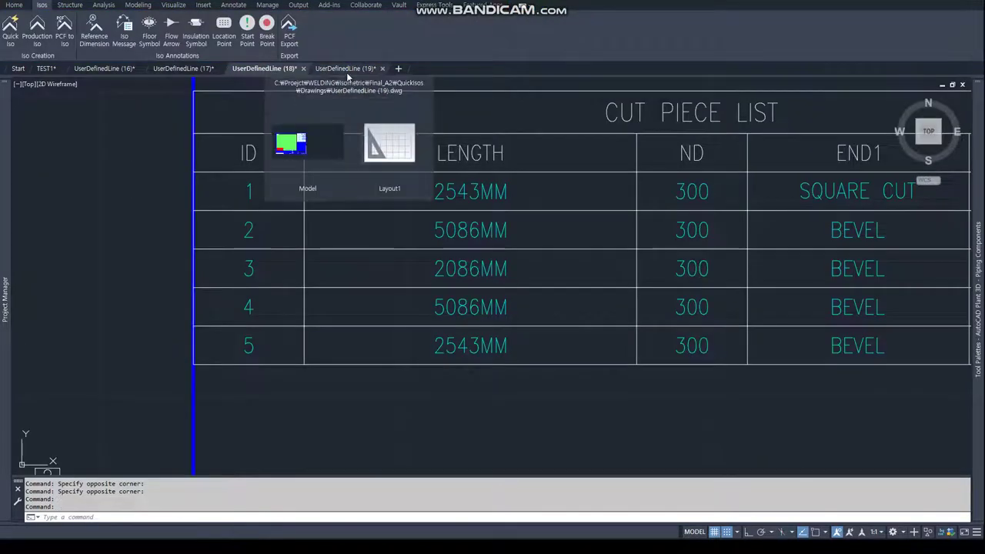
click(469, 231)
click(467, 307)
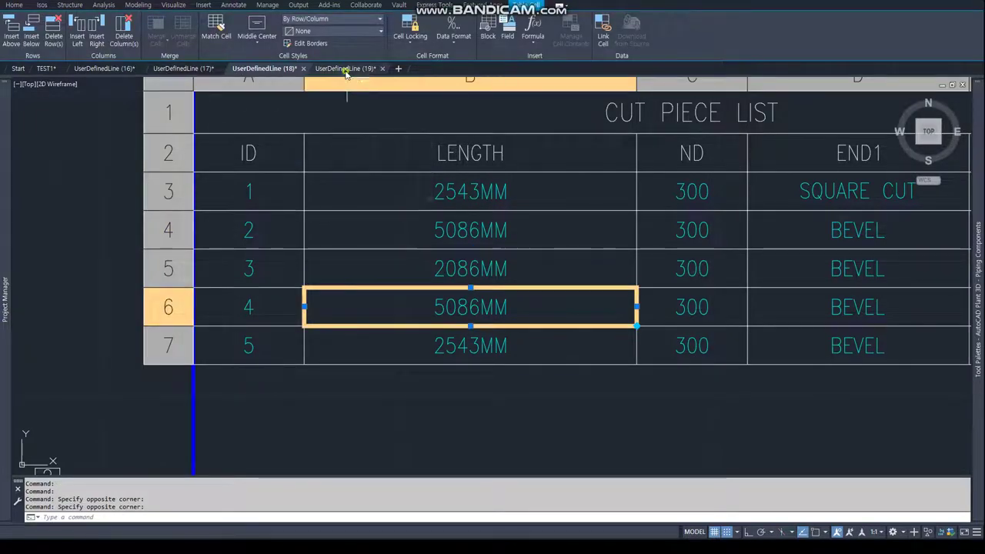
click(345, 69)
click(381, 259)
click(374, 306)
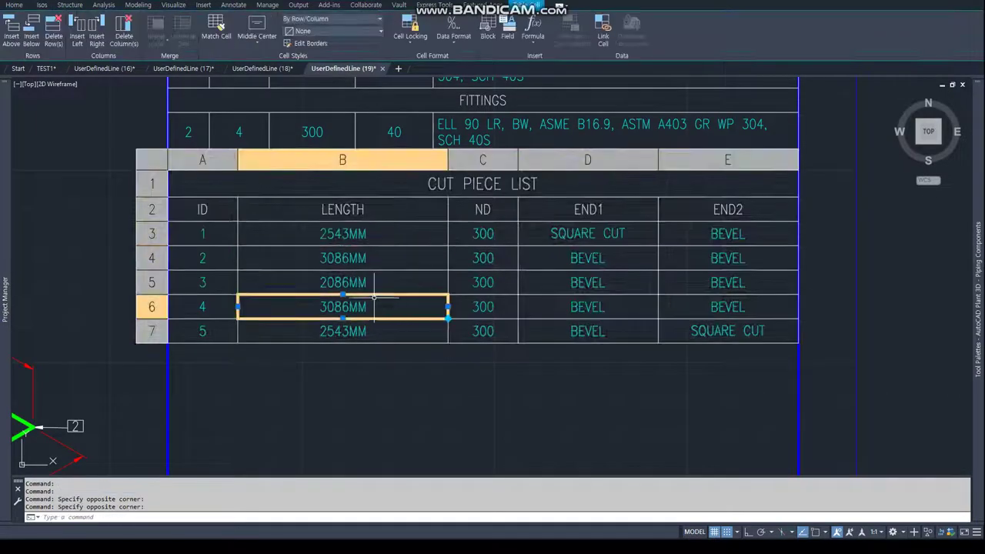
click(44, 70)
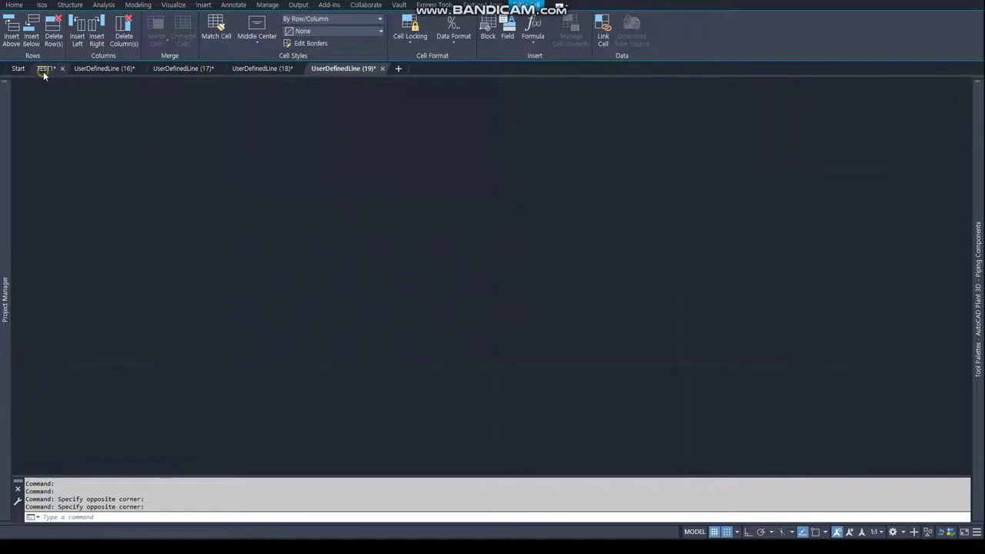
- Stretch the pipe's right bend 3000 to the right using a crossing window
scroll(510, 267, up, 3)
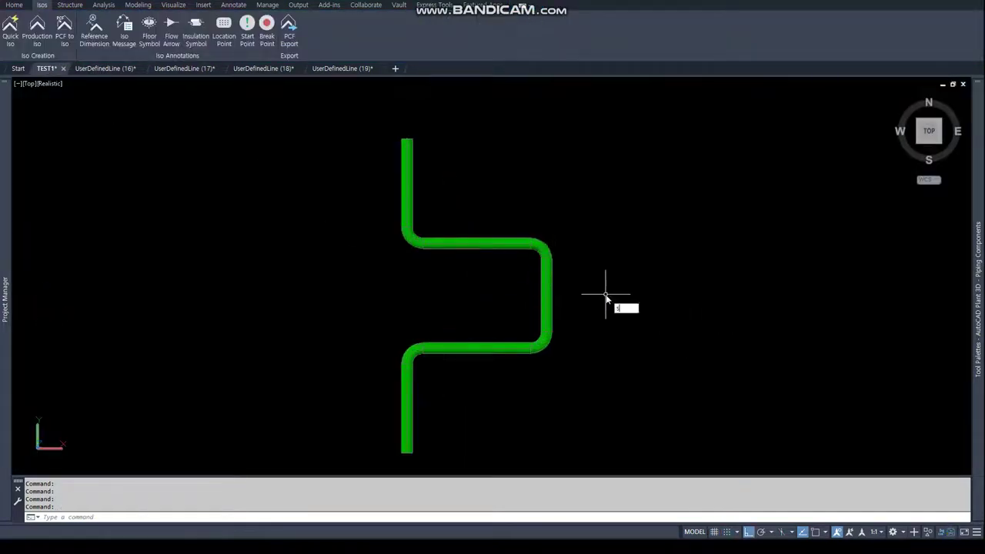
key(Escape)
key(Escape)
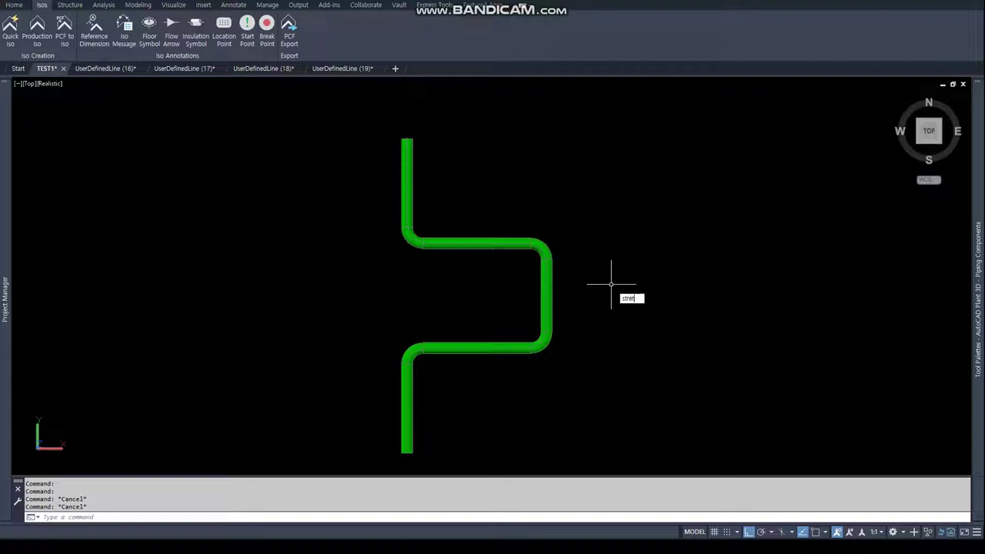
text(ch)
key(Return)
text(ct objects:)
key(Return)
click(583, 218)
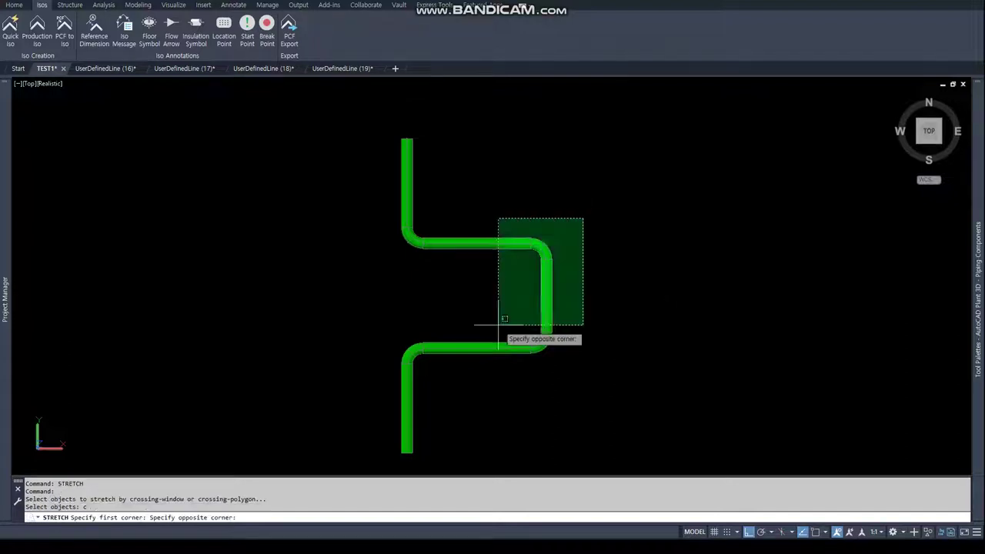
click(516, 378)
key(Return)
click(501, 393)
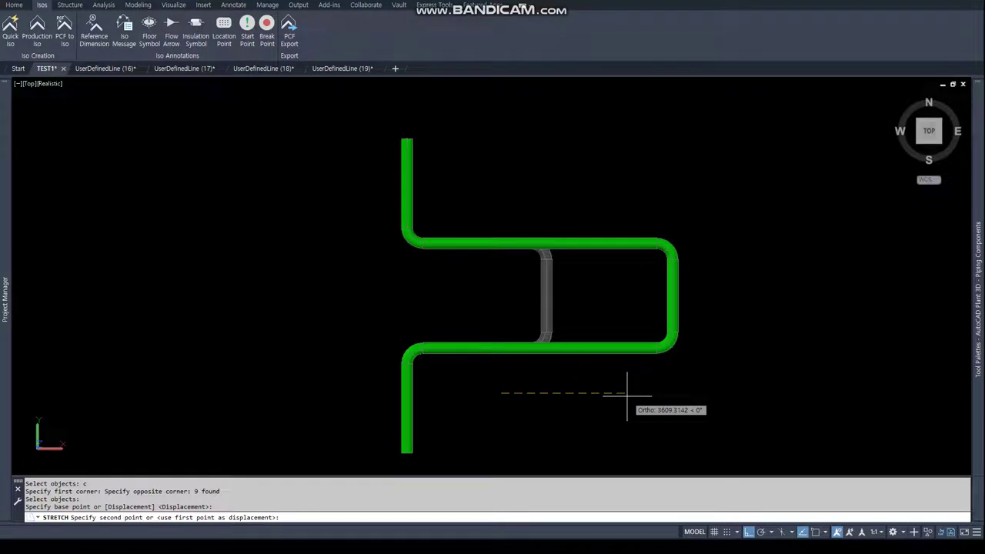
text(3000)
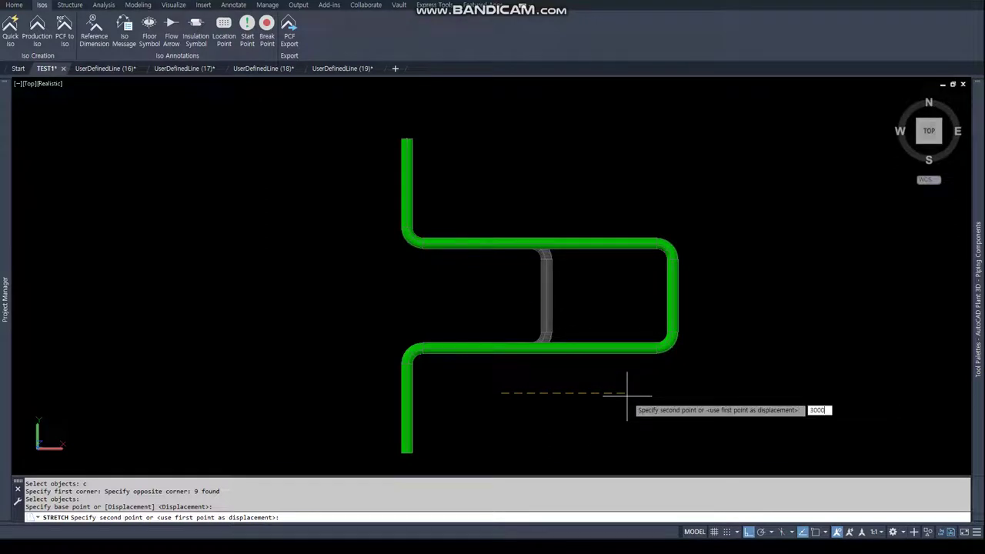
key(Return)
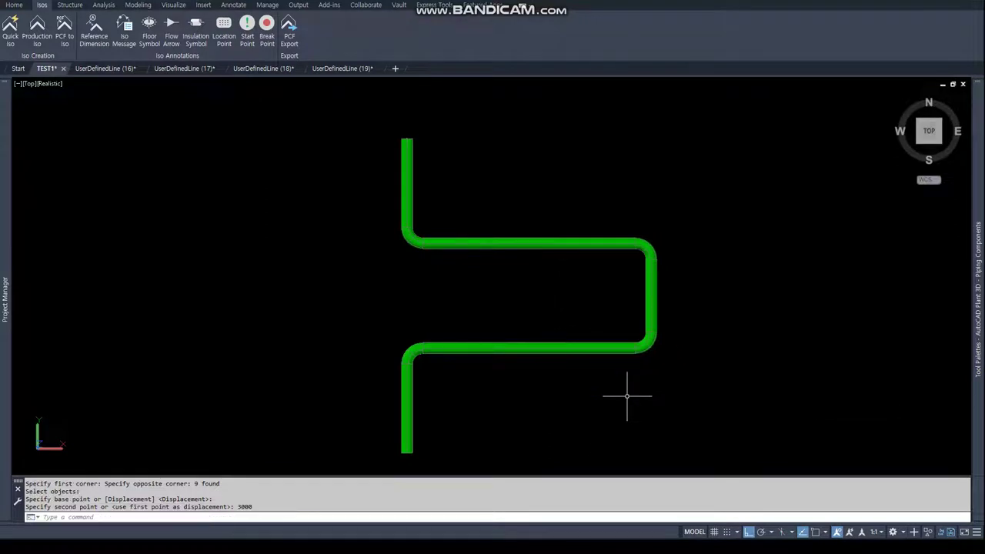
- Stretch the right bend a further 1000 to the right
middle_drag(655, 359, 582, 365)
key(Return)
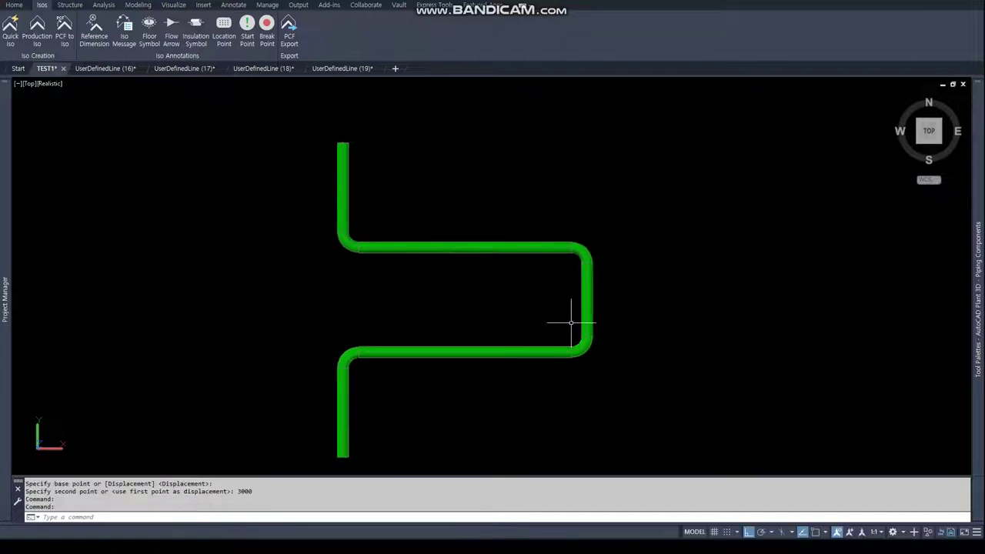
text(c)
key(Return)
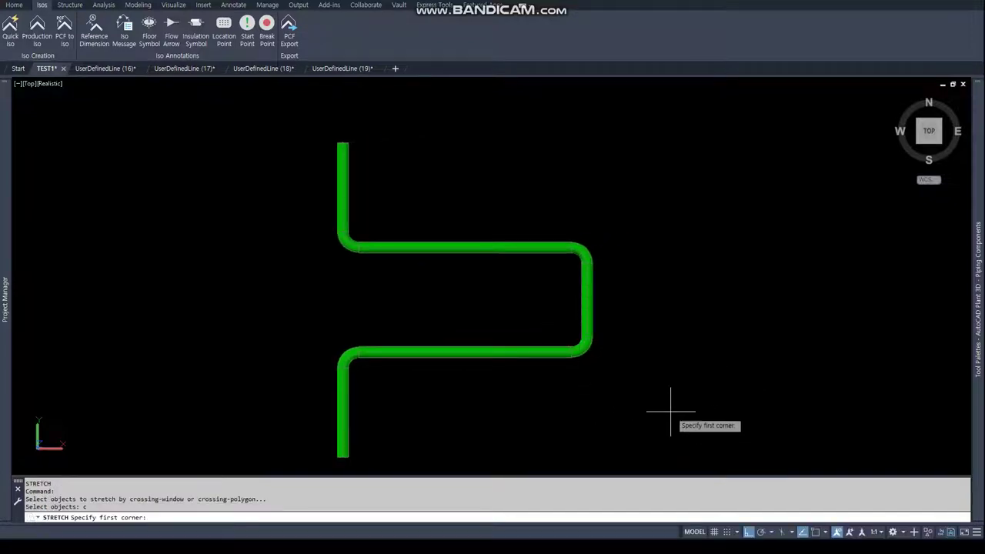
click(669, 406)
click(462, 203)
key(Return)
click(447, 292)
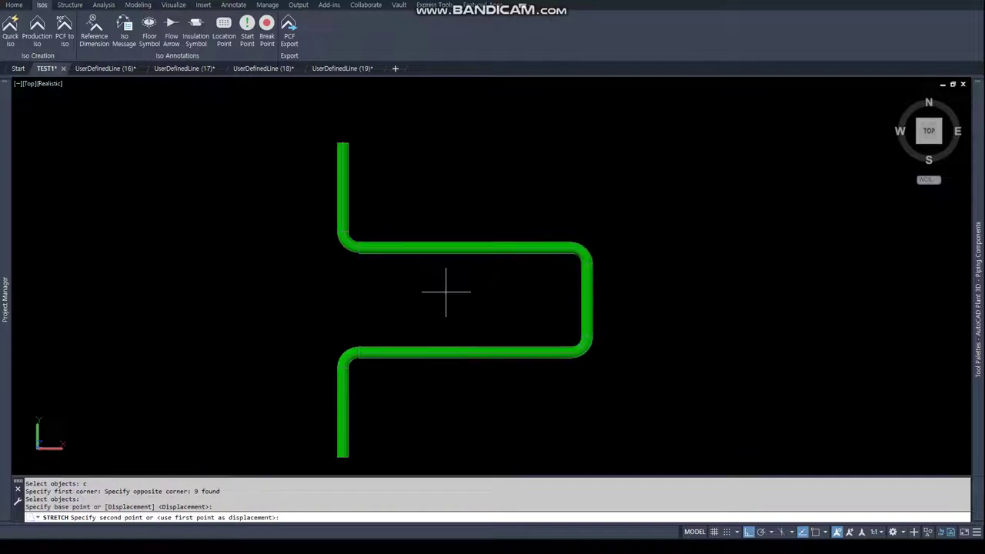
text(1000)
key(Return)
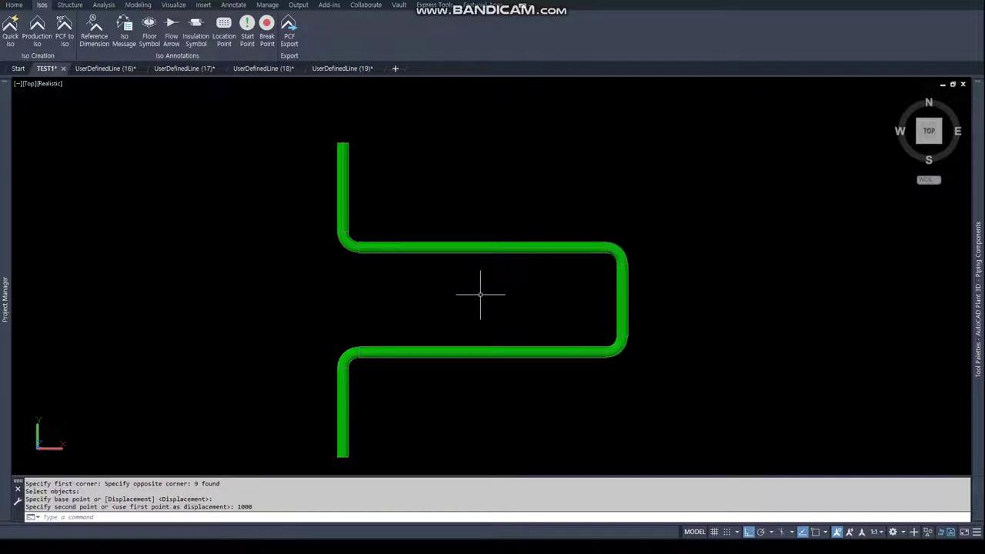
- Stretch the upper horizontal run 2000 upward
key(Return)
text(c)
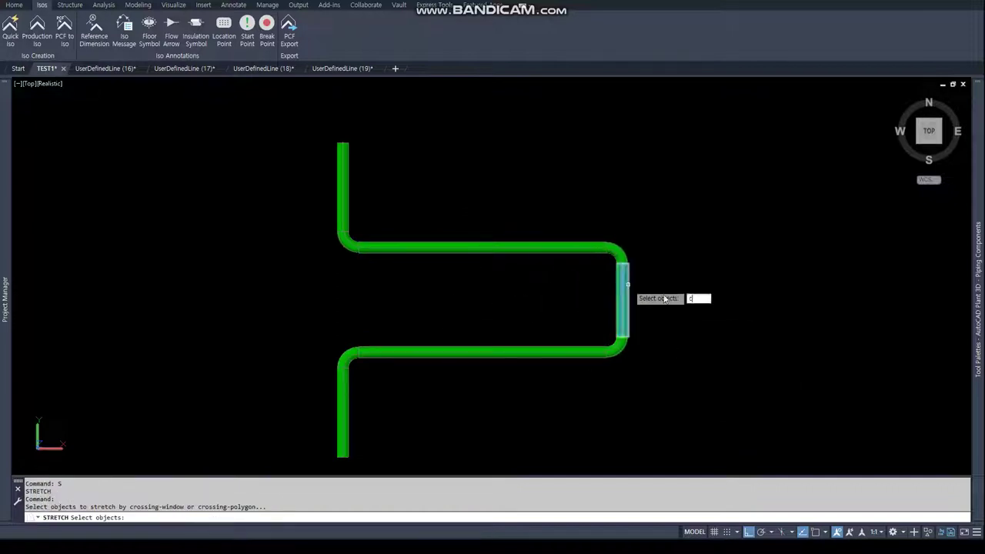
key(Return)
click(664, 301)
click(270, 115)
key(Return)
click(378, 291)
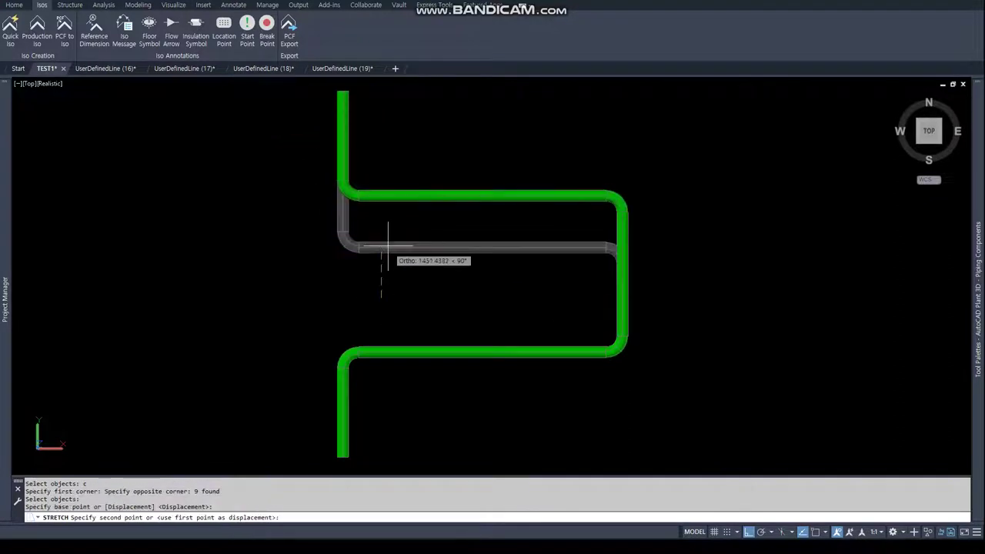
text(2000)
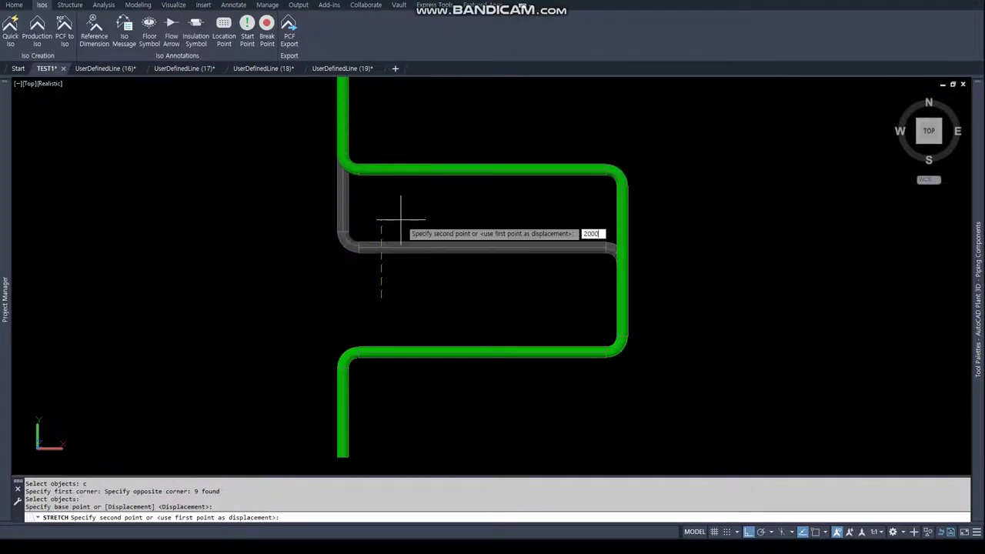
key(Return)
scroll(400, 219, down, 2)
scroll(358, 184, down, 2)
- Window-select the whole pipe and create a quick isometric with Advanced options accepted
click(314, 121)
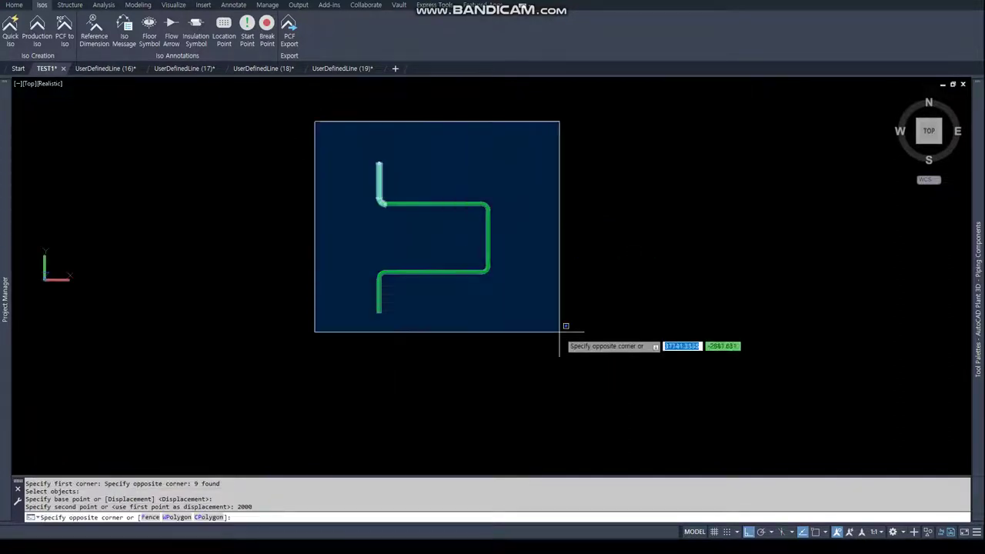
click(600, 386)
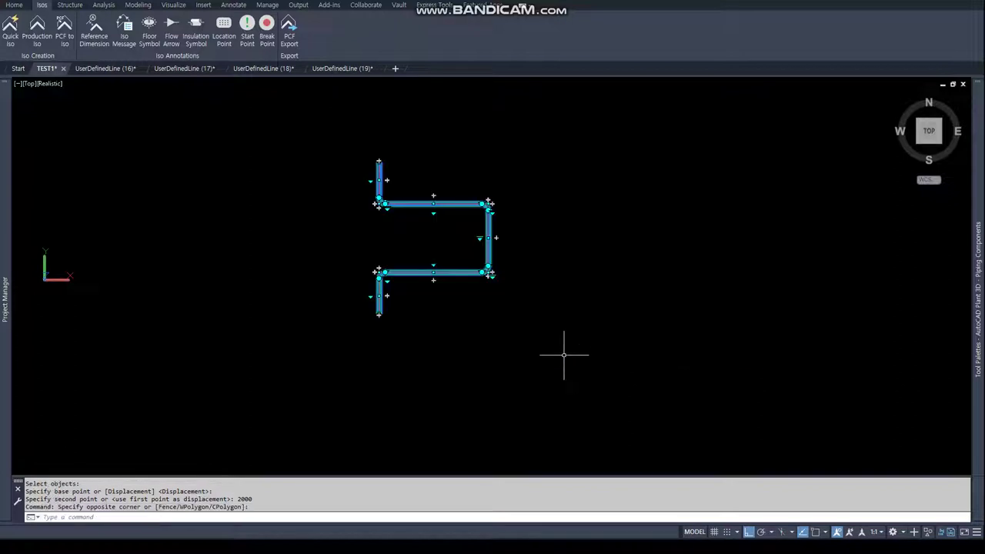
click(11, 31)
click(427, 315)
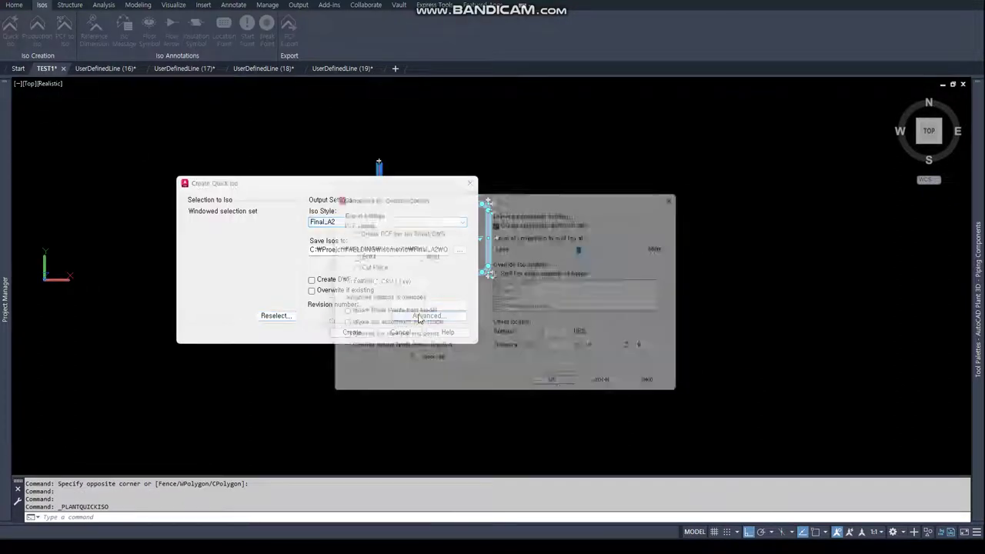
click(553, 389)
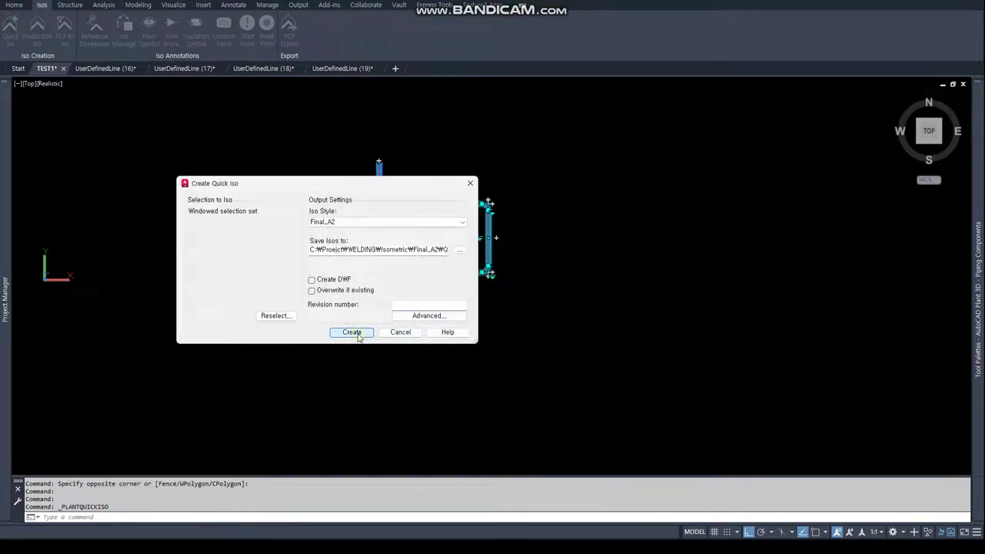
click(353, 332)
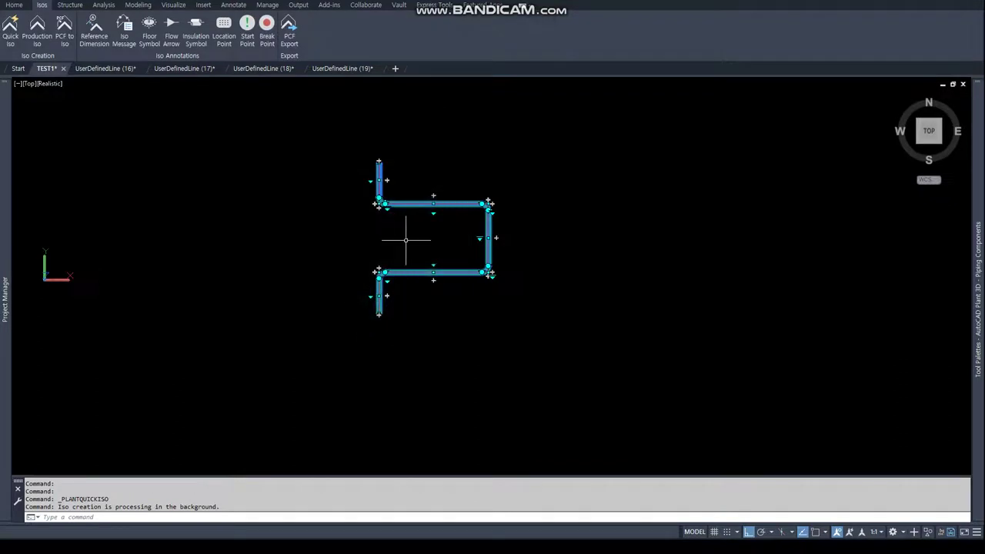
- Clear the selection, orbit the model into 3D, and open the creation results
key(Escape)
shift+middle_drag(424, 235, 427, 267)
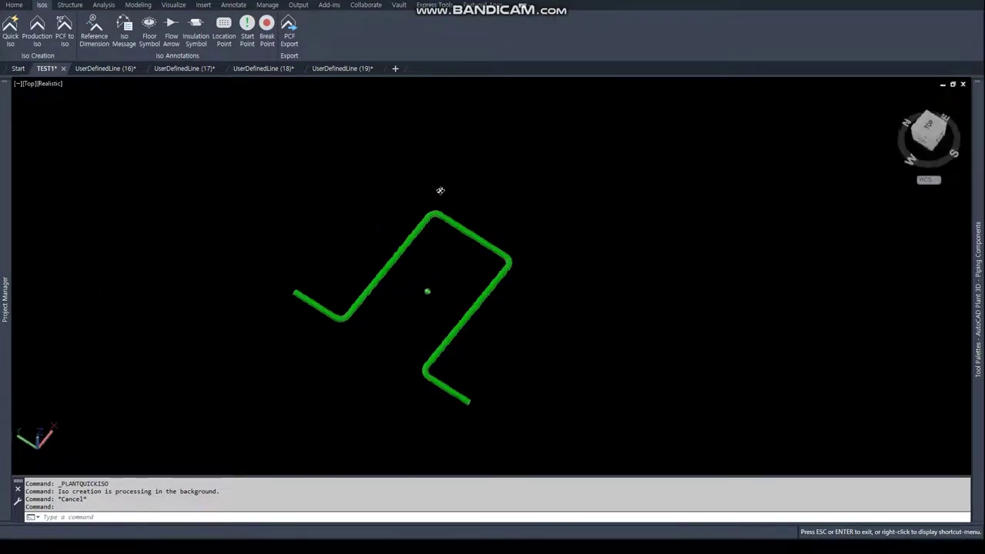
middle_drag(499, 323, 449, 302)
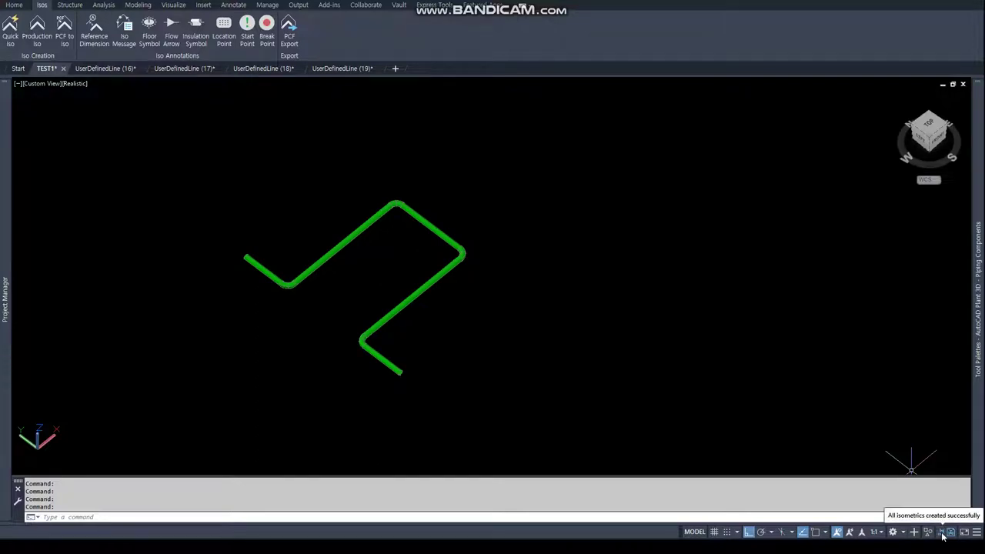
click(943, 534)
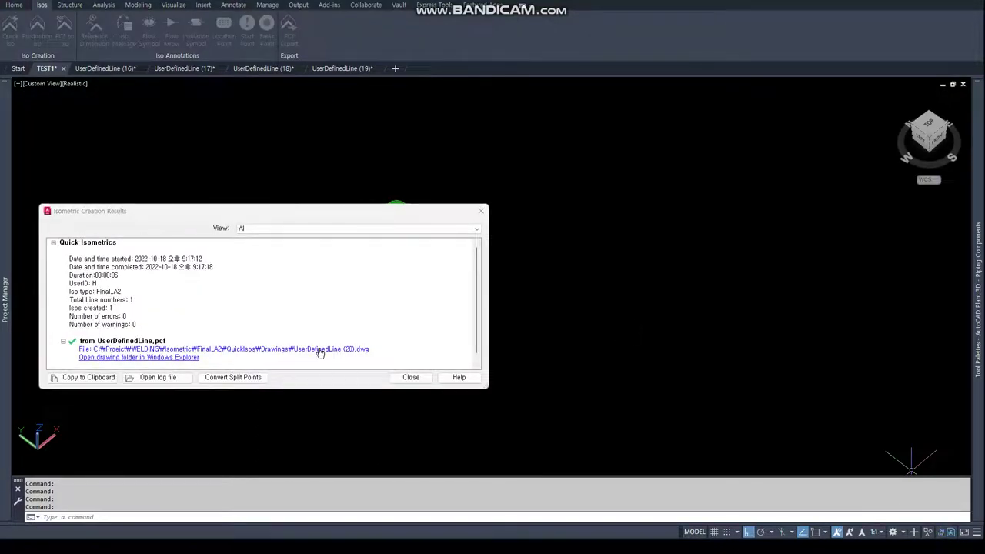
- Open UserDefinedLine (20) and zoom in on its 8000 dimension and cut piece list
click(319, 349)
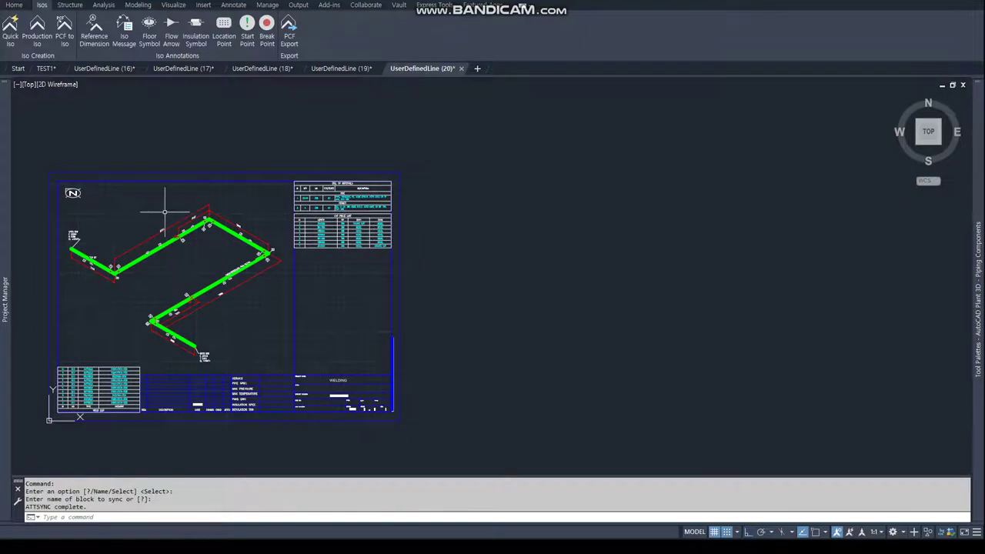
scroll(165, 231, up, 3)
scroll(173, 246, up, 3)
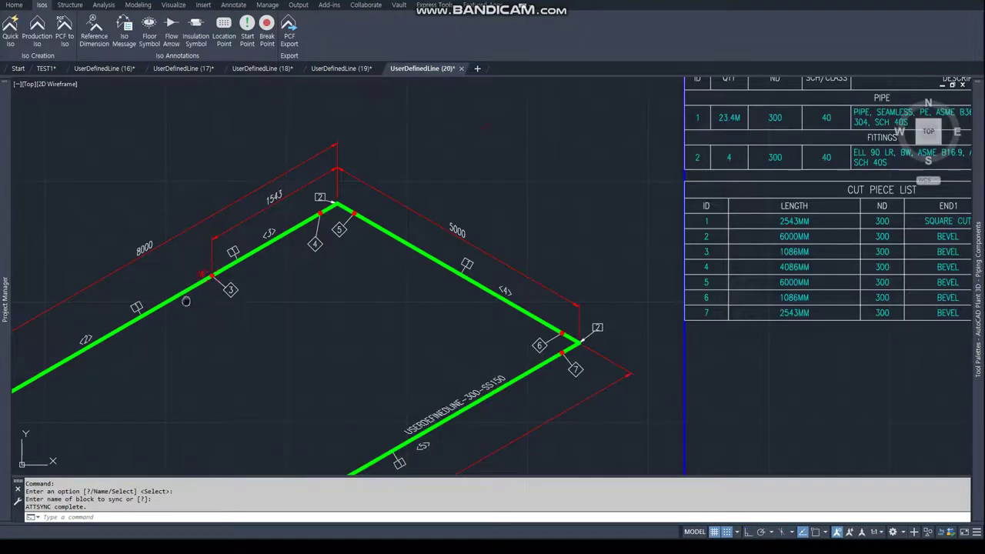
mouse_move(185, 301)
middle_down()
mouse_move(392, 187)
mouse_move(449, 266)
middle_up()
scroll(395, 285, up, 2)
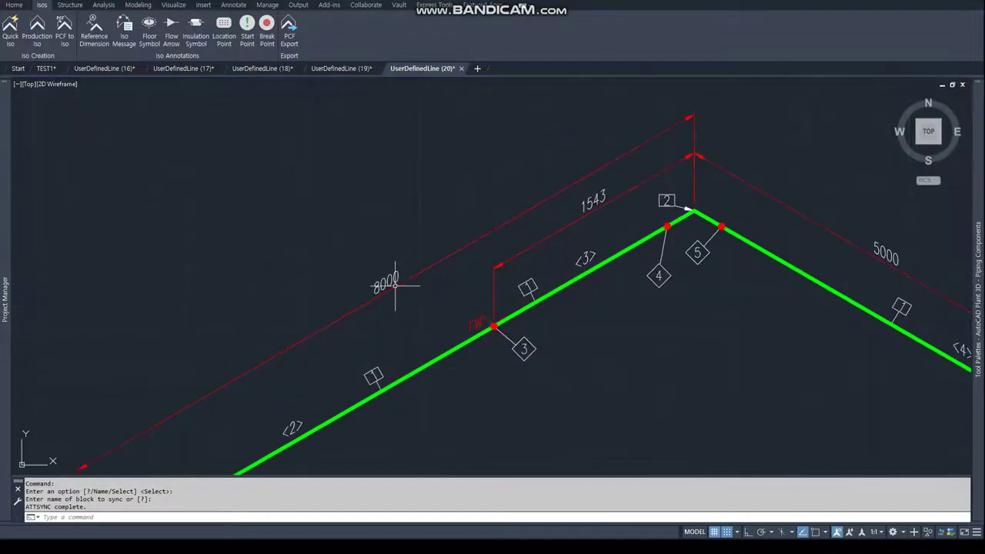
- Compare (20)'s cut pieces, including 6000 and 4086MM, with UserDefinedLine (19)'s
click(344, 70)
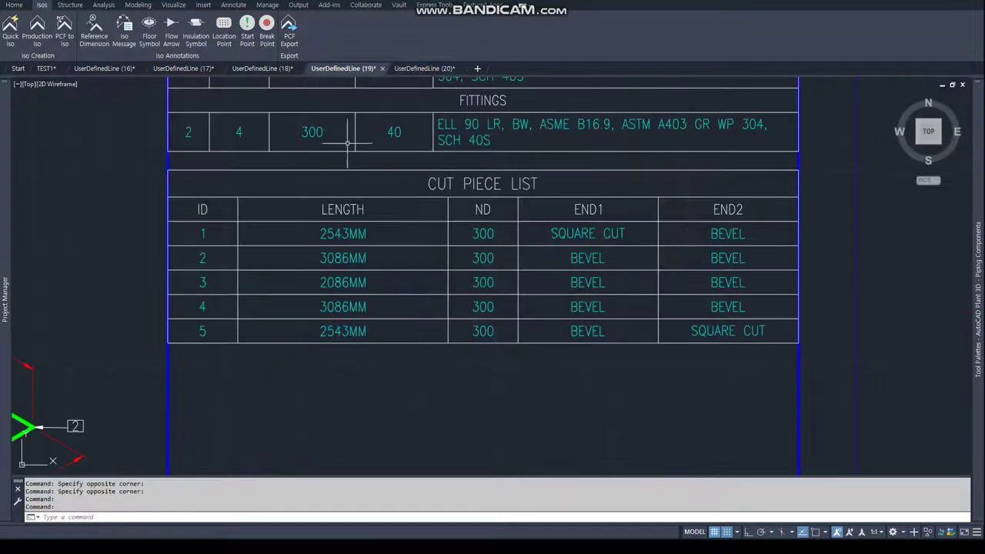
scroll(287, 231, down, 5)
scroll(286, 231, up, 2)
scroll(286, 230, up, 3)
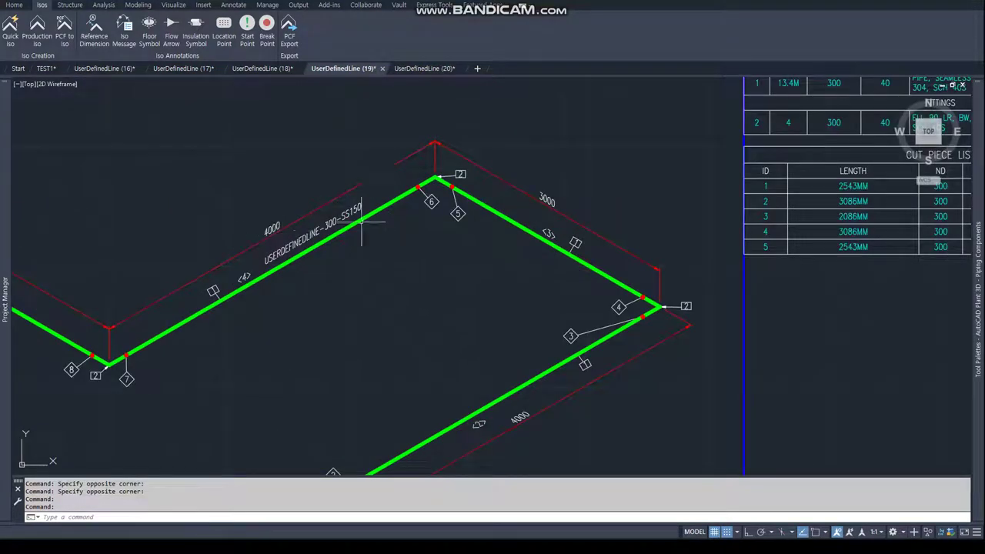
click(421, 67)
scroll(346, 281, down, 5)
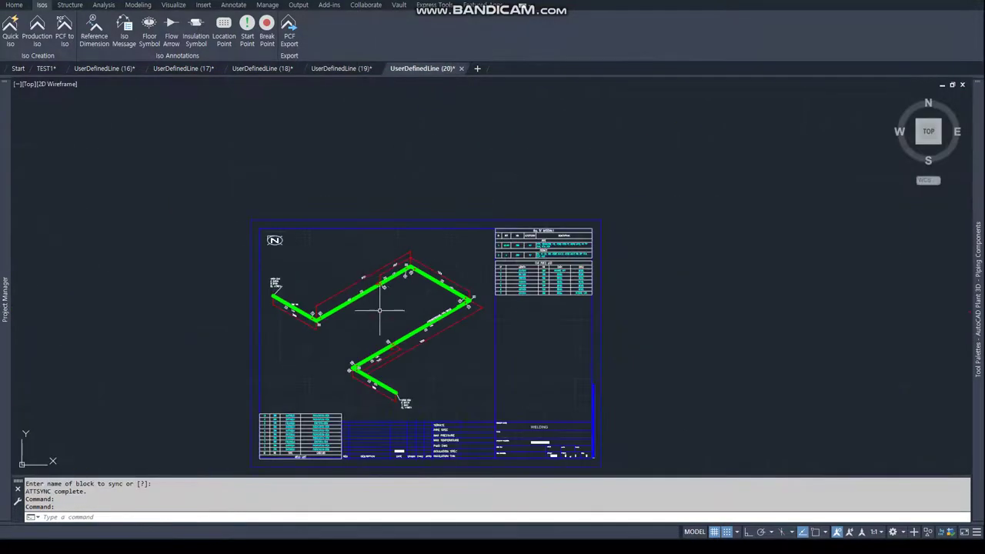
scroll(334, 288, up, 6)
scroll(335, 289, down, 5)
scroll(335, 288, up, 6)
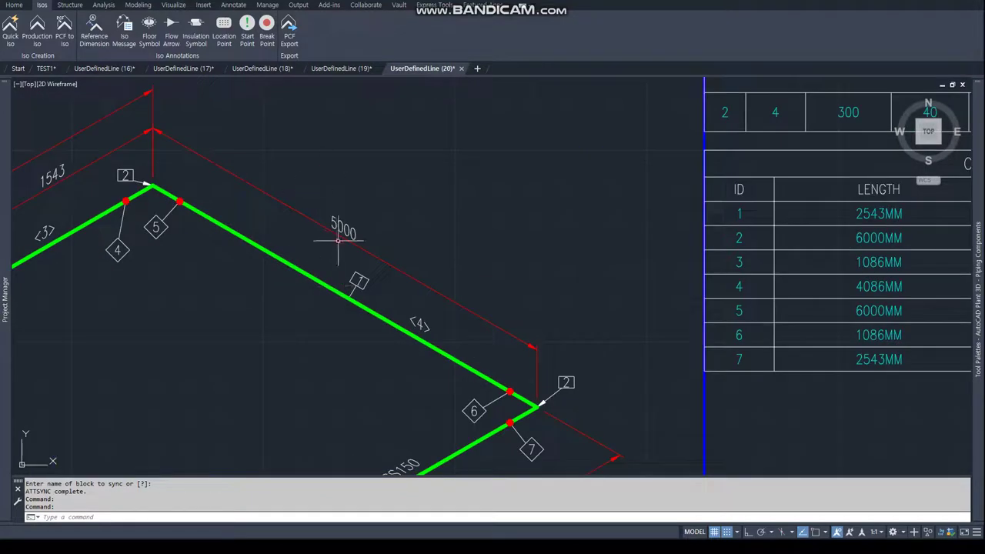
click(358, 71)
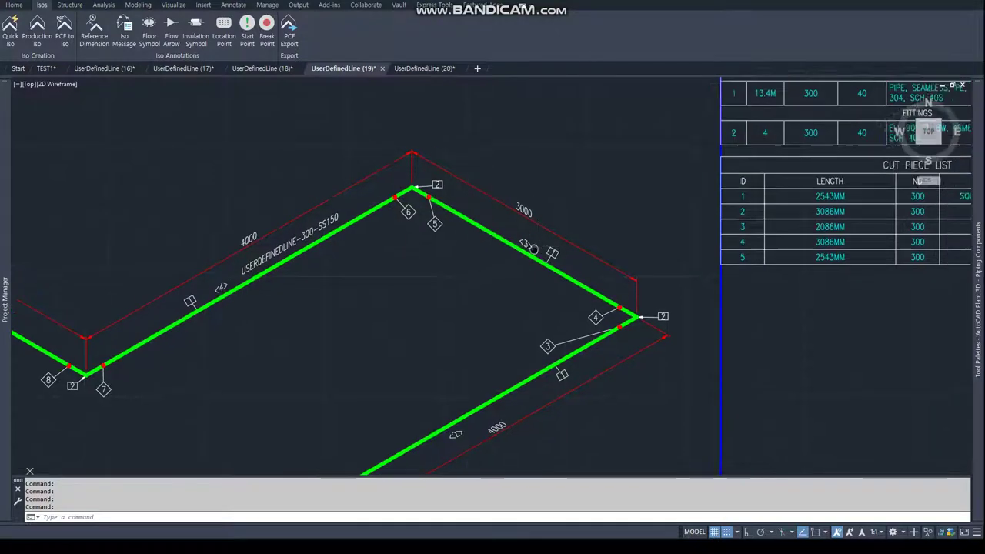
- Compare the 2086MM cut length in the (19) list with the 4086MM length in (20)
middle_drag(732, 220, 451, 281)
click(571, 277)
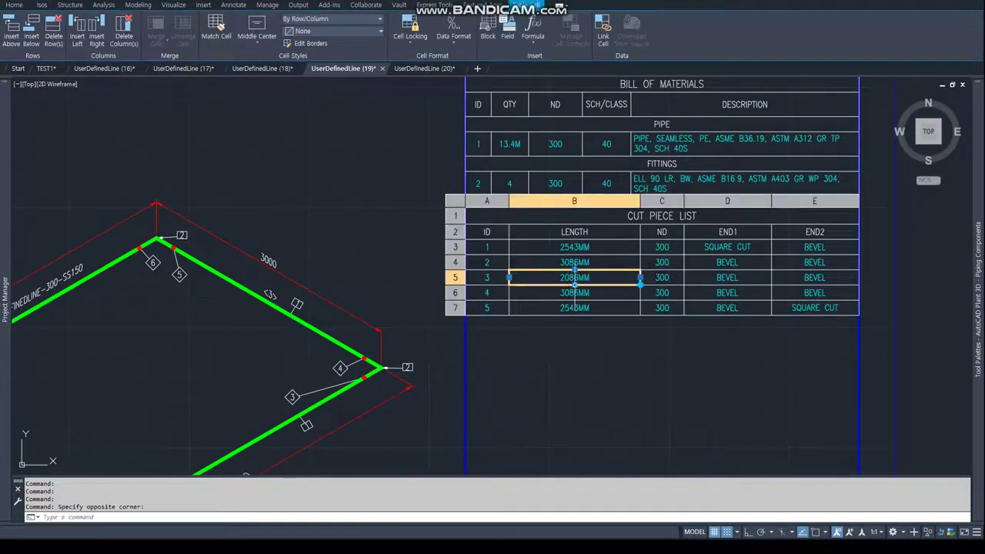
click(423, 68)
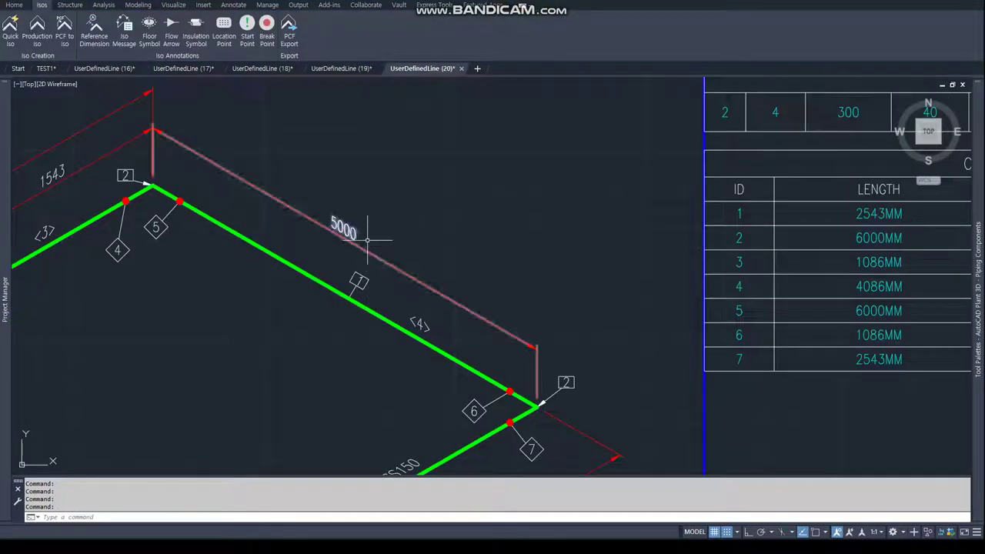
middle_drag(812, 303, 620, 303)
click(677, 296)
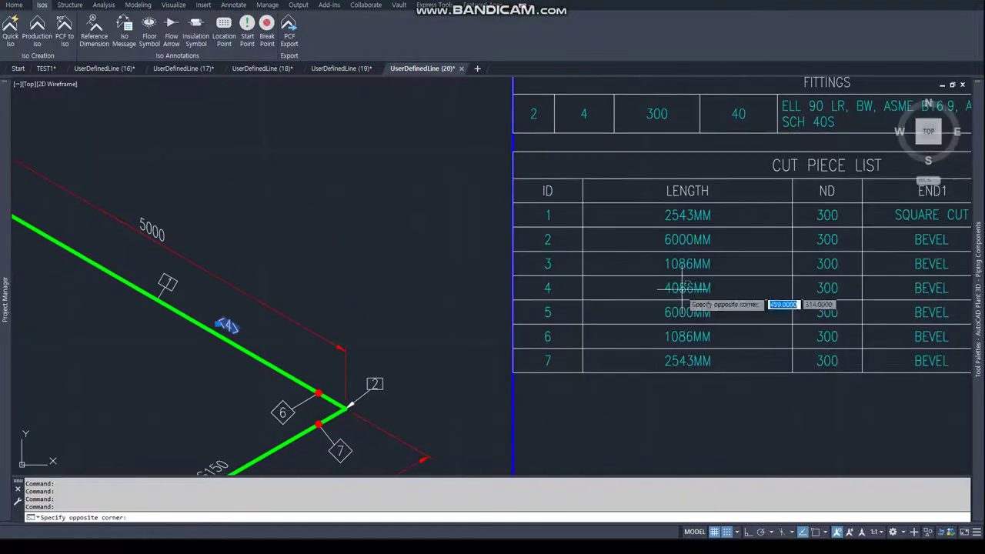
scroll(684, 287, down, 3)
scroll(739, 245, up, 3)
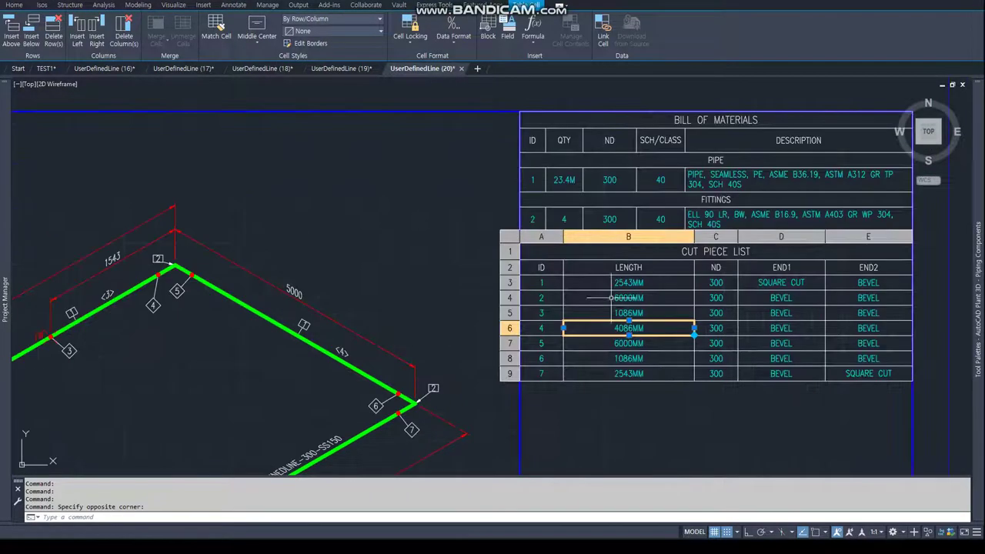
- Back in UserDefinedLine (19), check the 3086MM cut lengths of pieces 2 and 4
click(342, 68)
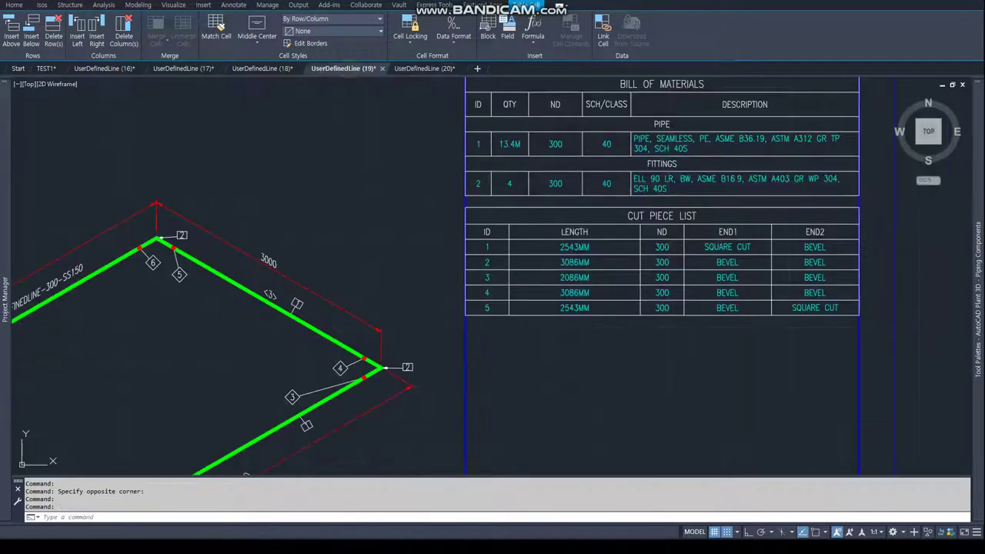
click(221, 253)
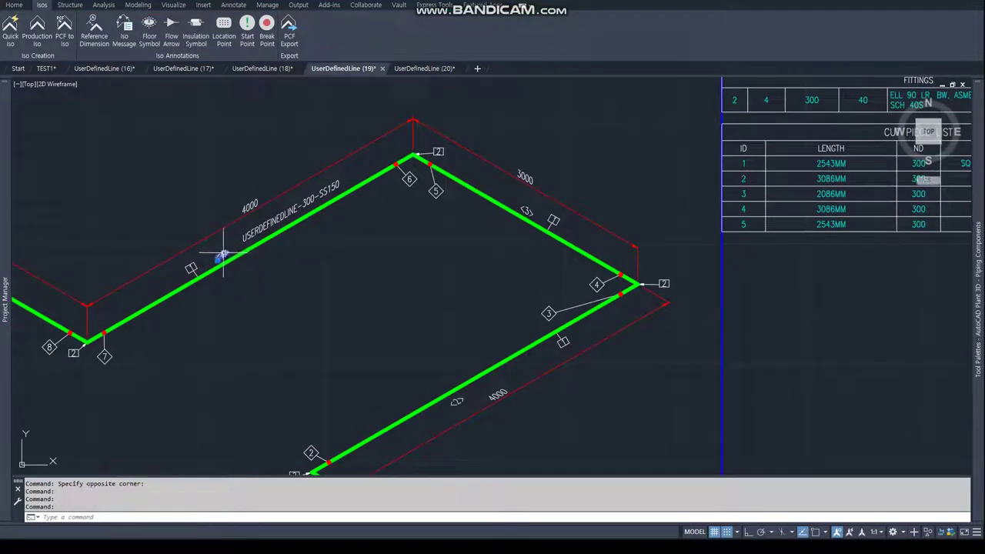
click(457, 401)
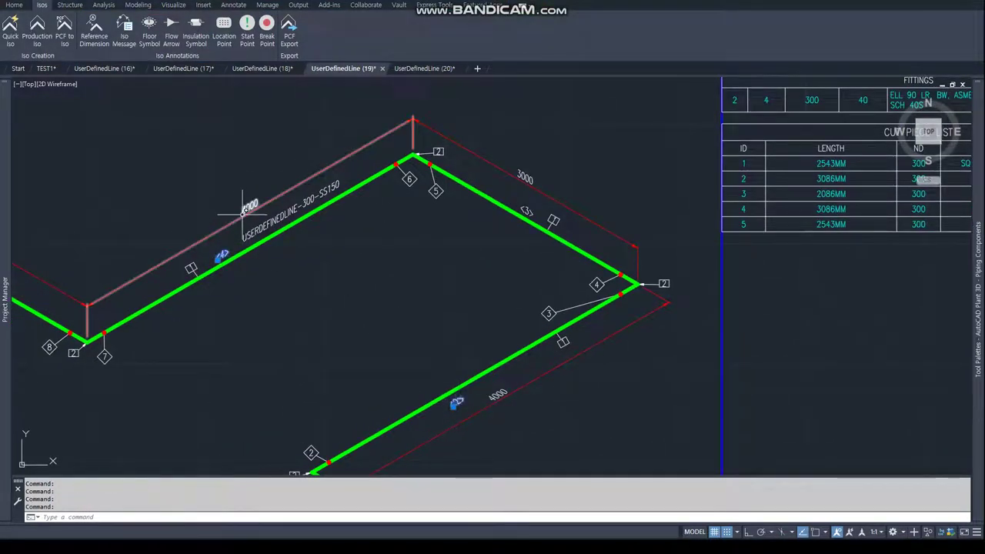
middle_drag(692, 265, 346, 317)
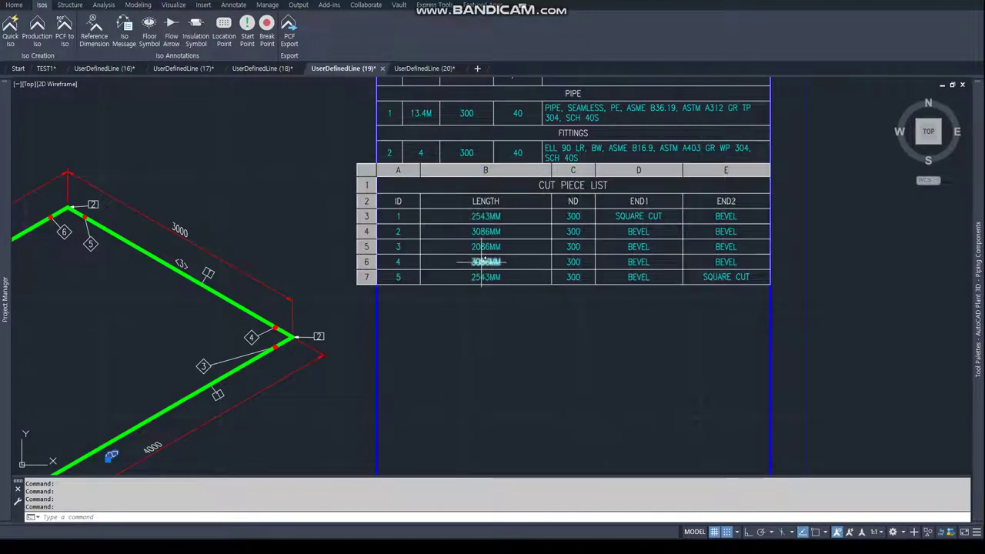
click(472, 261)
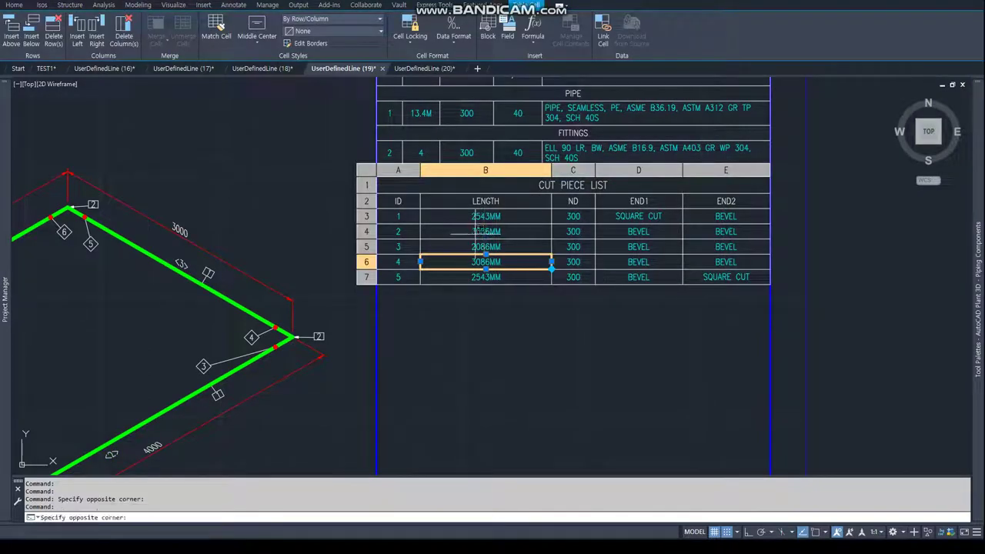
click(474, 230)
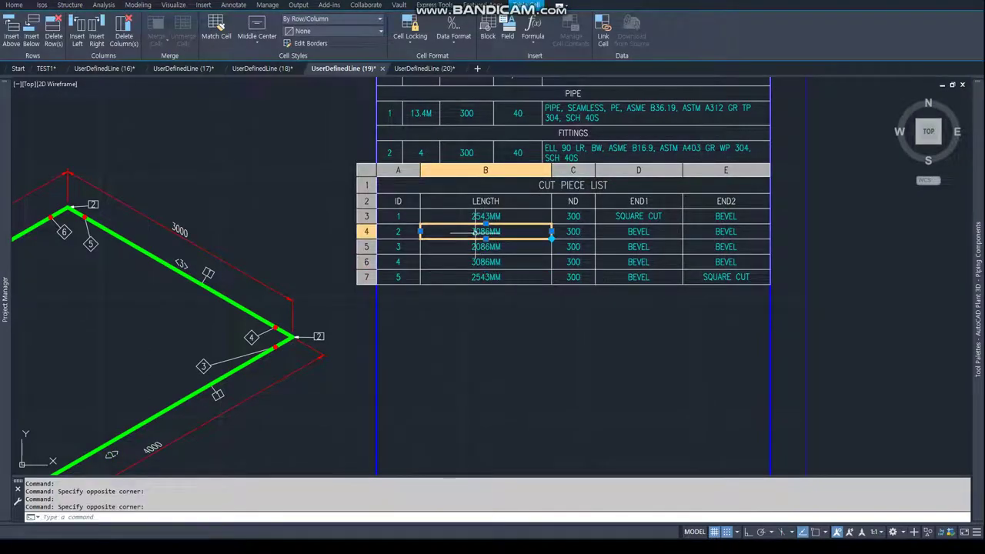
- In UserDefinedLine (20), check the 6000MM and 1086MM cut lengths, then view the whole sheet
click(419, 70)
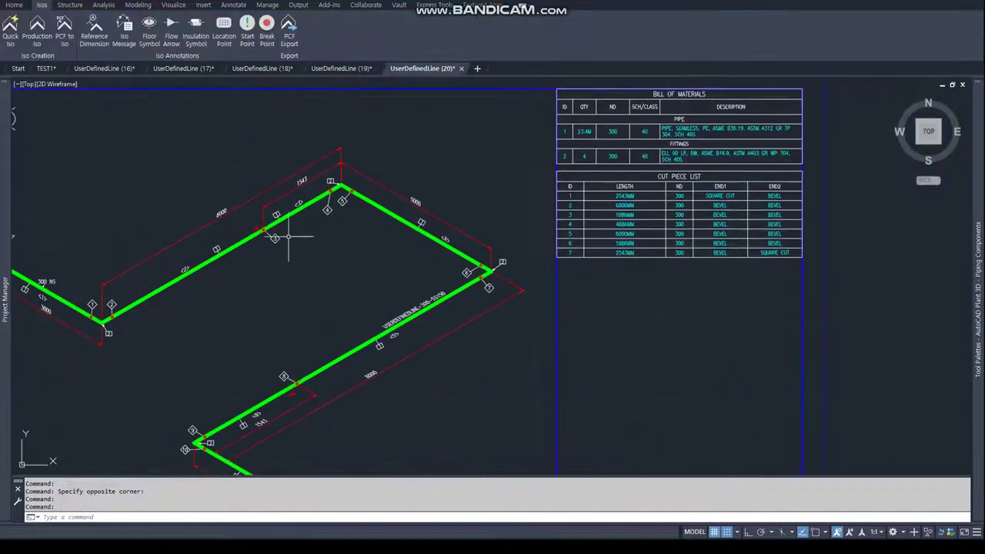
scroll(204, 267, up, 2)
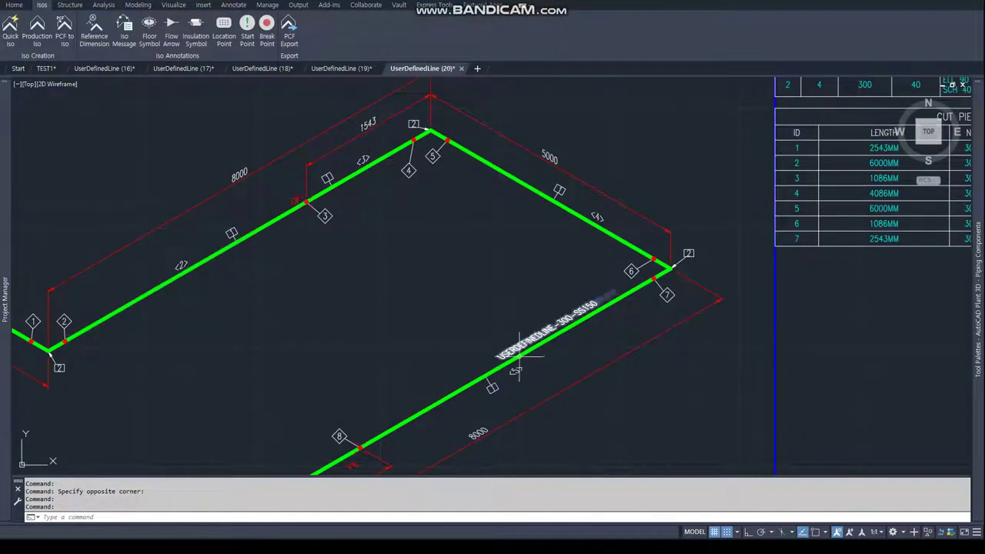
middle_drag(508, 377, 517, 327)
middle_drag(816, 146, 474, 258)
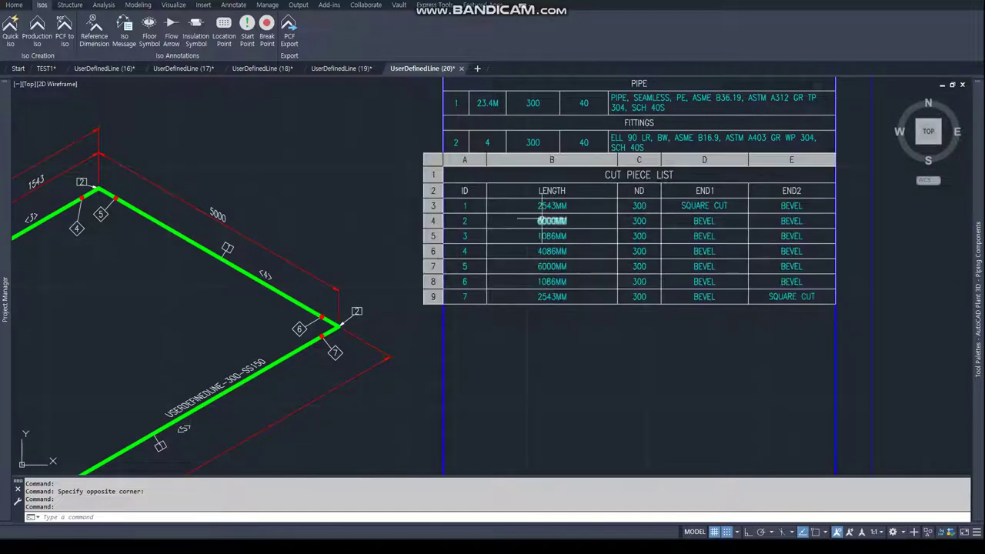
click(519, 226)
click(523, 236)
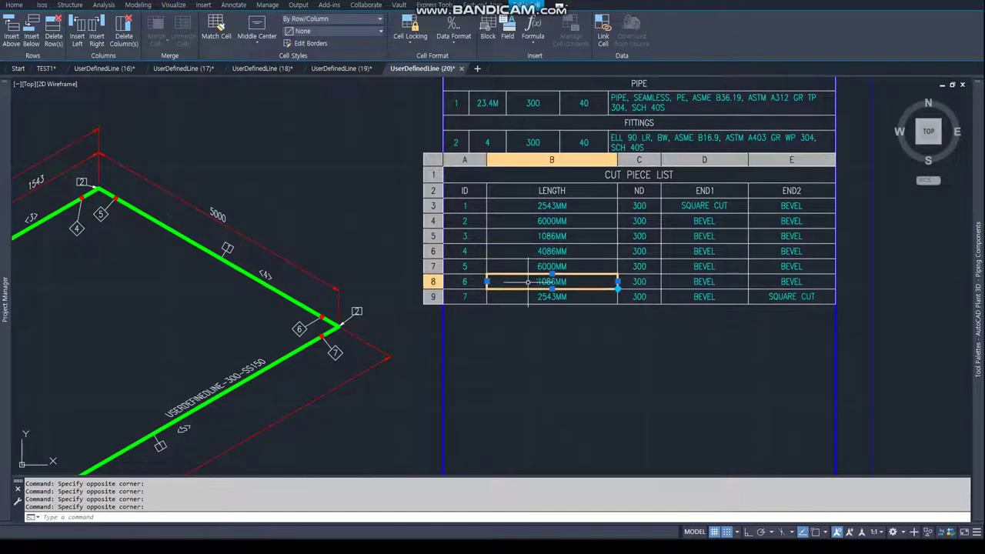
scroll(523, 261, down, 3)
key(Escape)
key(Escape)
key(Escape)
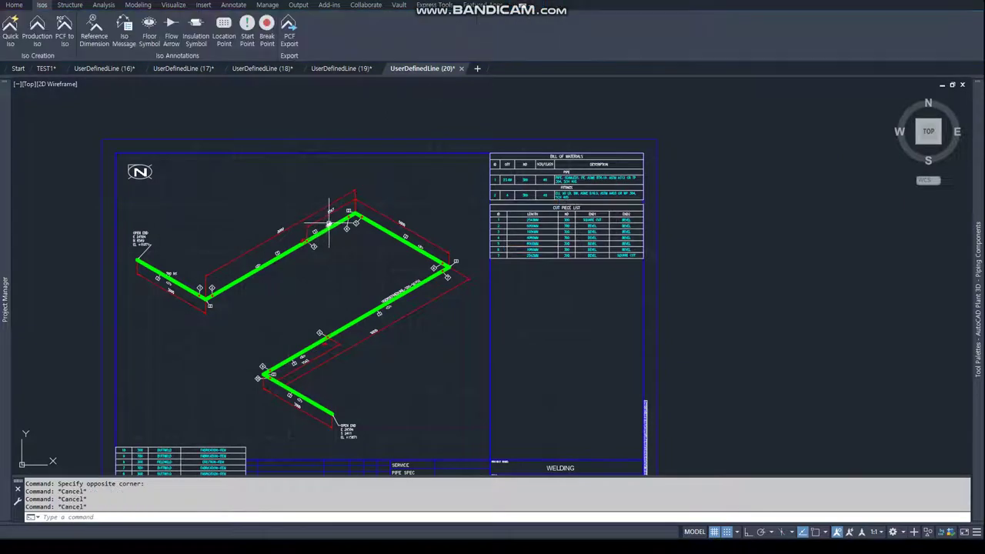
middle_drag(308, 200, 335, 200)
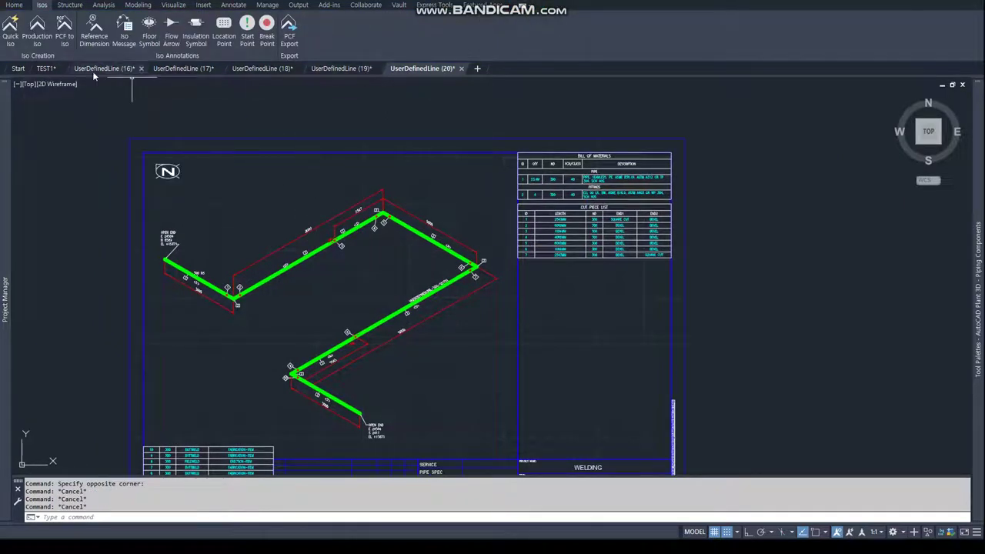
- In the TEST1 model, measure the long run between bends with DIST and Node snaps: 8000
click(46, 68)
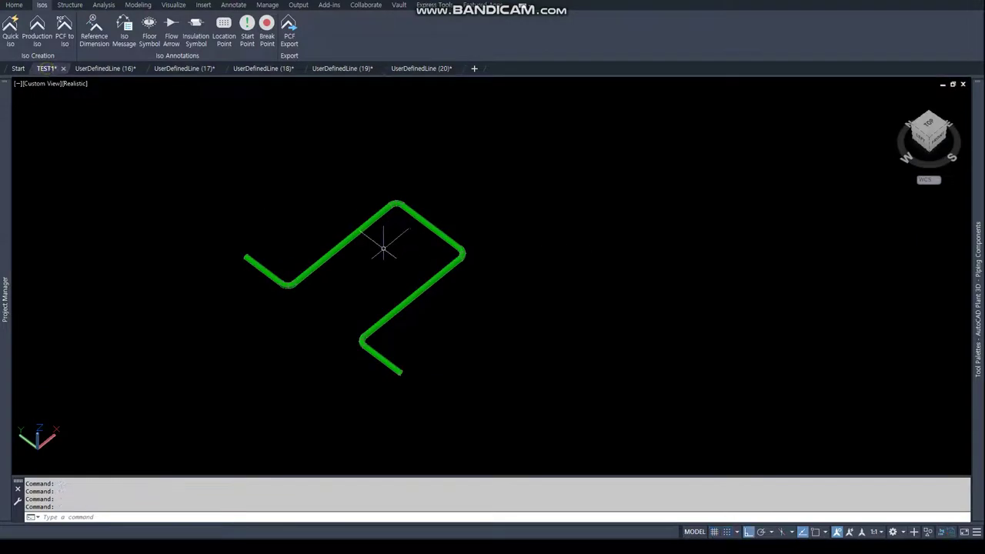
text(di)
key(Return)
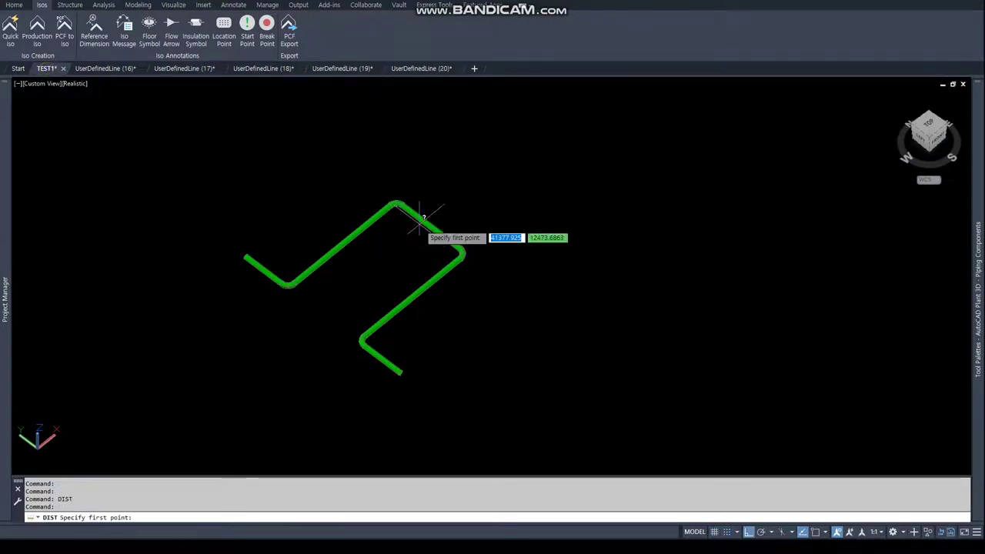
key(Return)
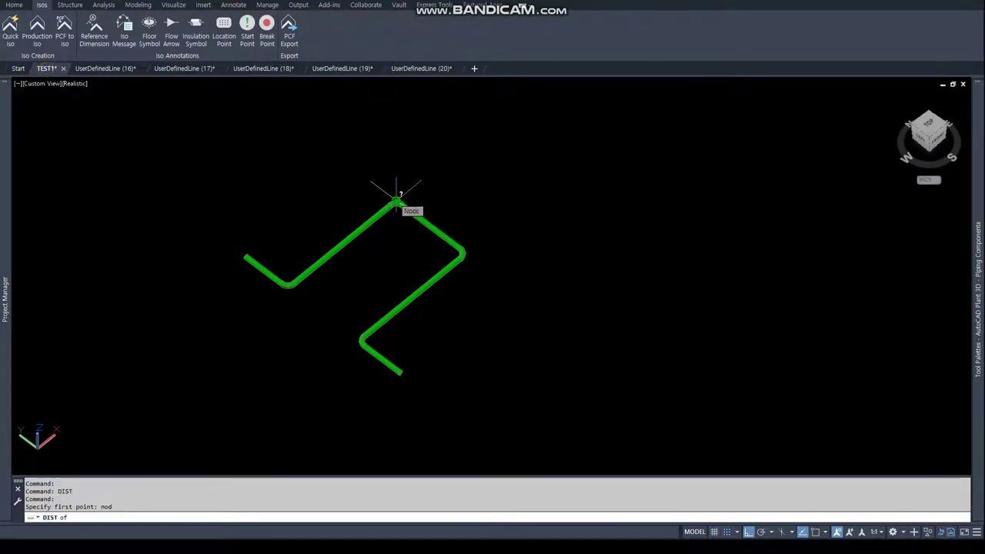
click(393, 196)
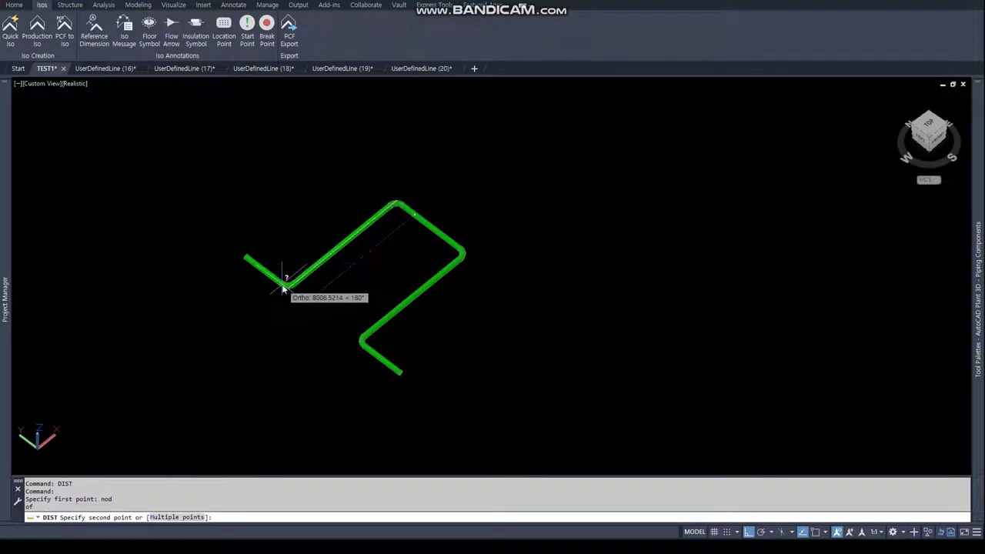
text(nod)
key(Return)
scroll(284, 283, up, 3)
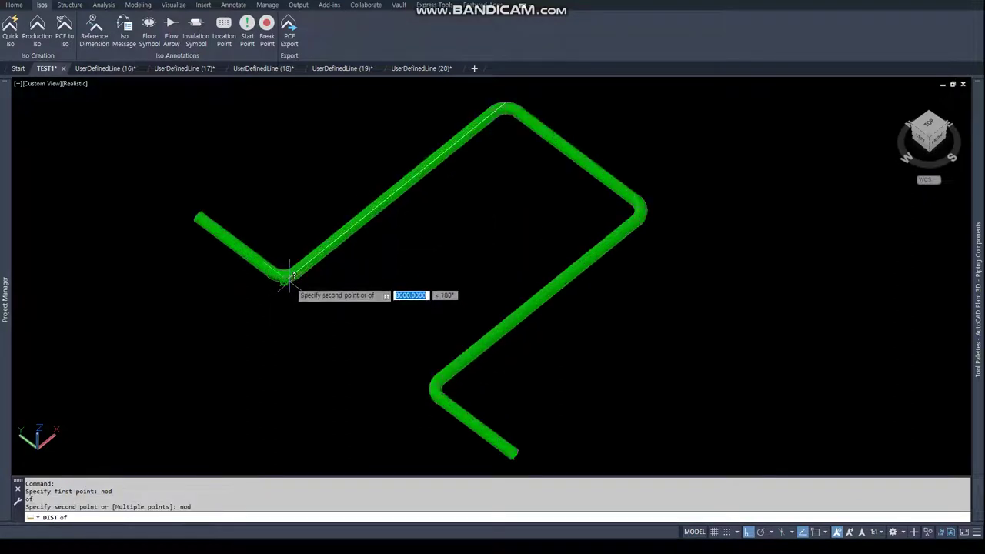
click(290, 282)
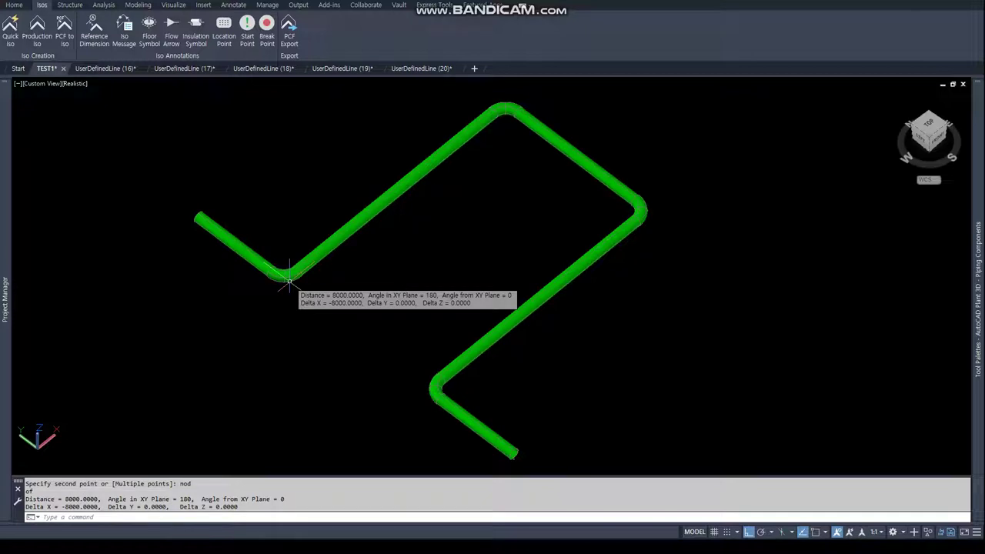
scroll(411, 257, down, 2)
middle_drag(454, 229, 351, 285)
key(Escape)
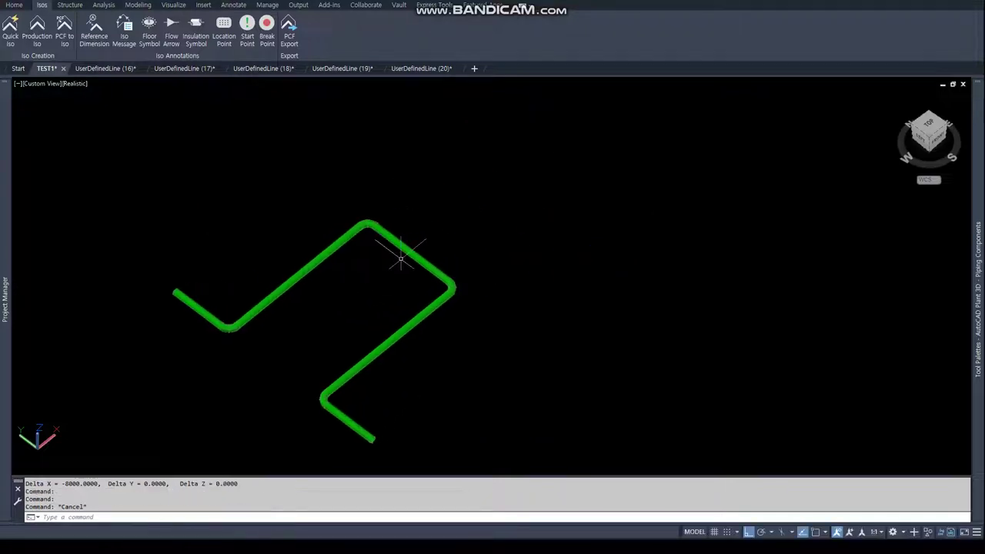
text(dist)
- Measure the right leg from the top bend to the right corner: 5000
key(Return)
text(nod)
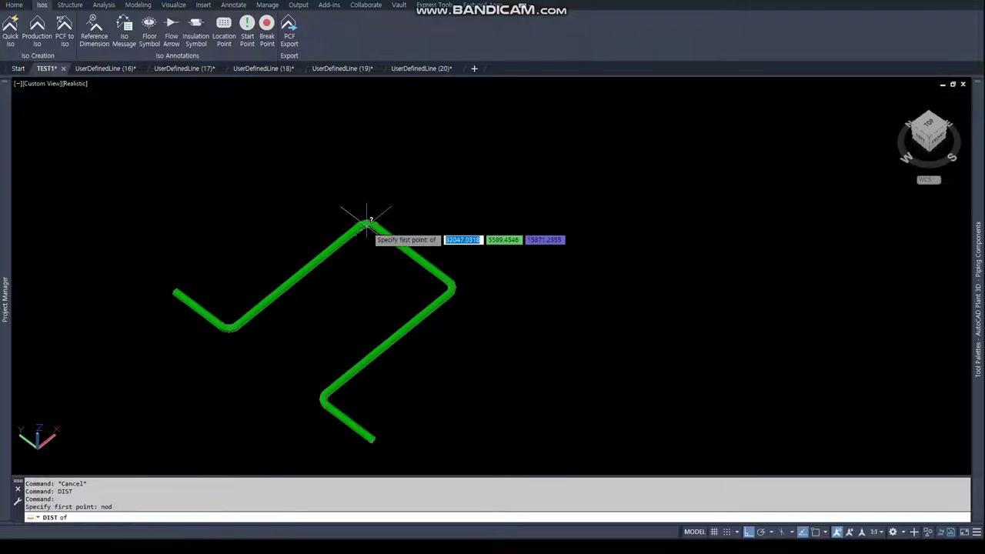
key(Return)
click(367, 223)
text(nod)
key(Return)
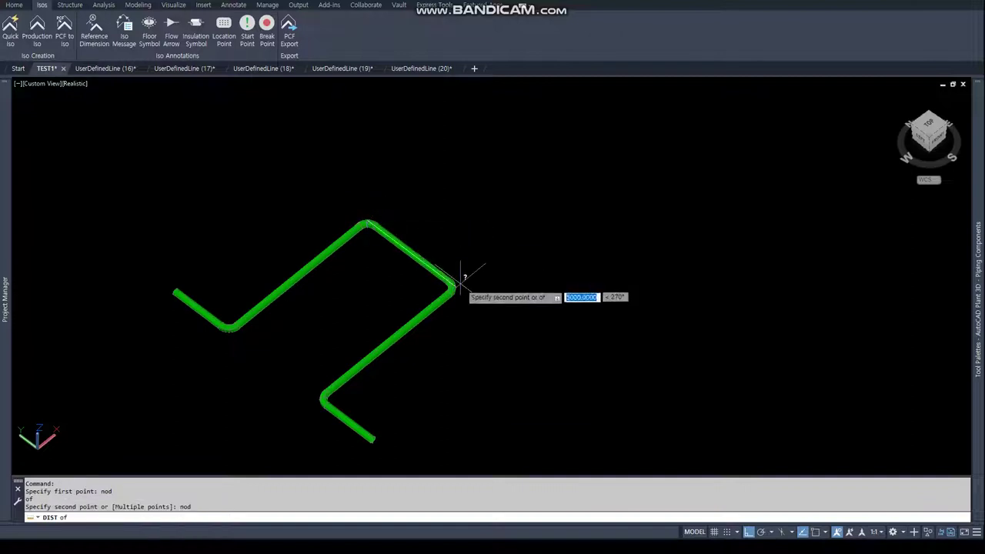
click(450, 286)
key(Escape)
key(Escape)
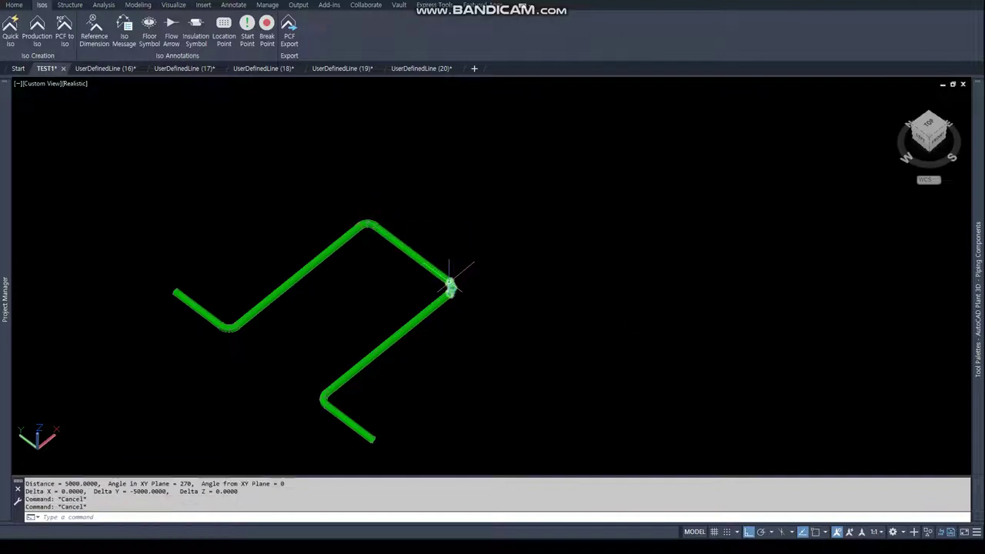
text(PLAN)
- Stretch the lower part of the pipe by 500 using a crossing window
scroll(451, 280, down, 3)
text(s)
key(Return)
text(c)
key(Return)
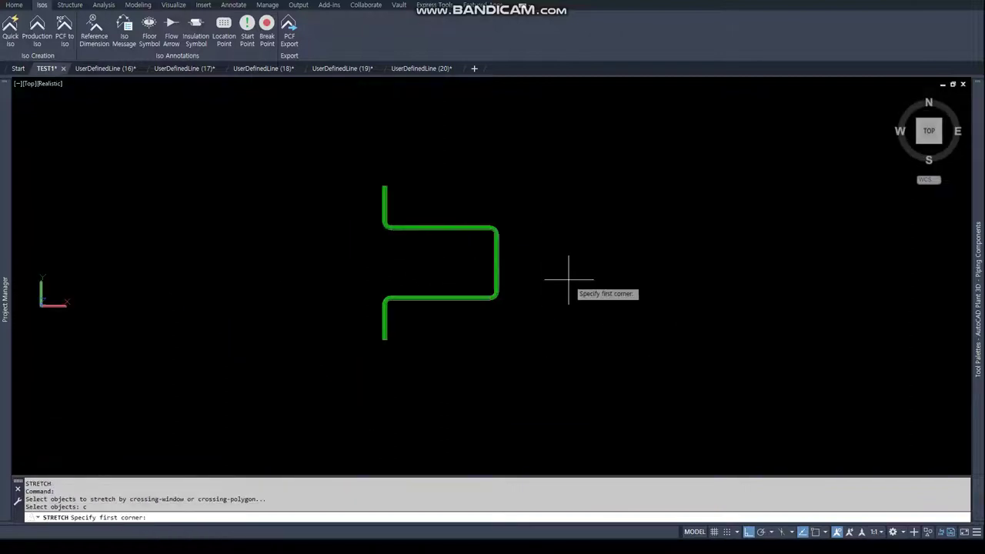
click(559, 273)
click(204, 371)
key(Return)
click(518, 340)
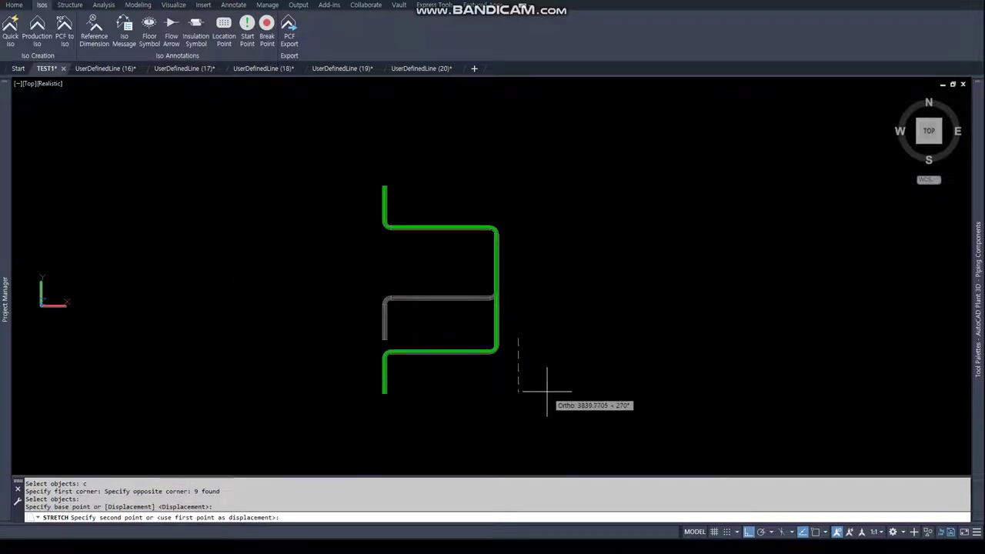
text(500)
key(Return)
- Stretch the right-hand leg 1000 to the right, then window-select the whole pipe
key(Return)
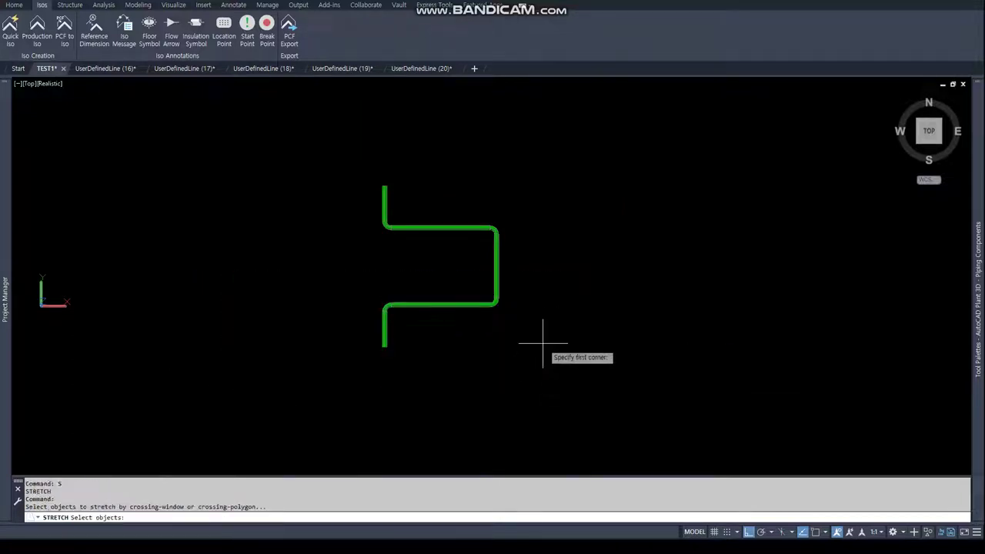
text(c)
key(Return)
click(540, 338)
click(483, 230)
key(Return)
click(456, 271)
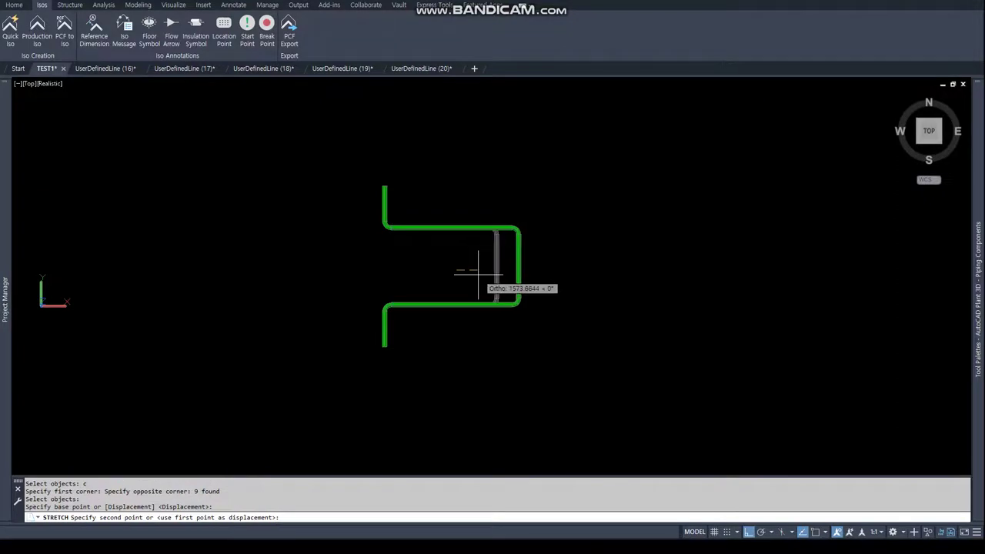
text(1000)
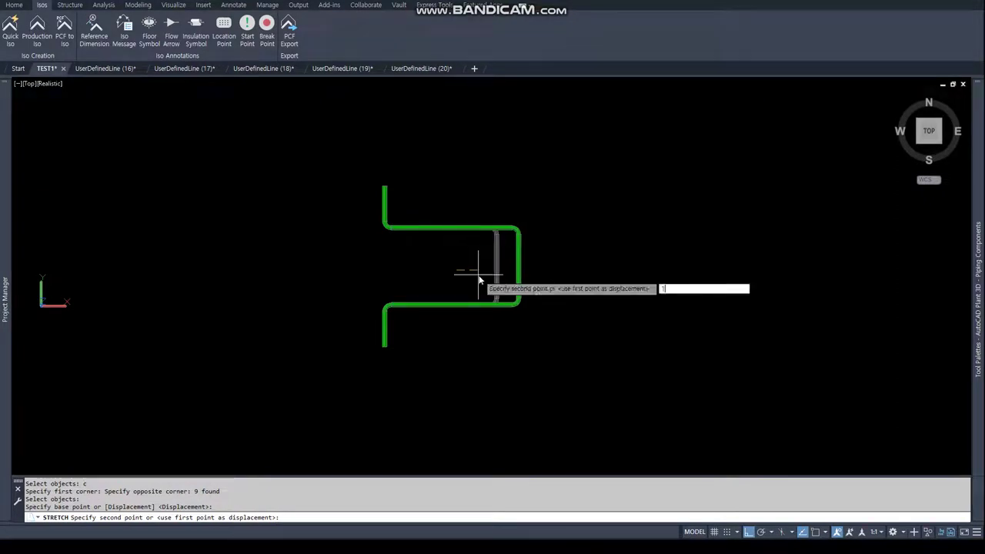
key(Return)
click(325, 149)
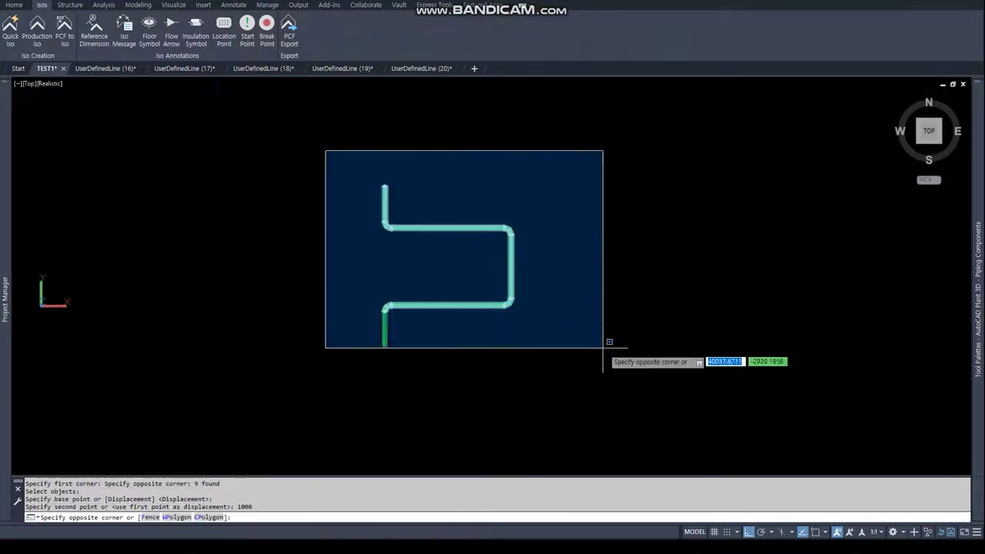
click(602, 397)
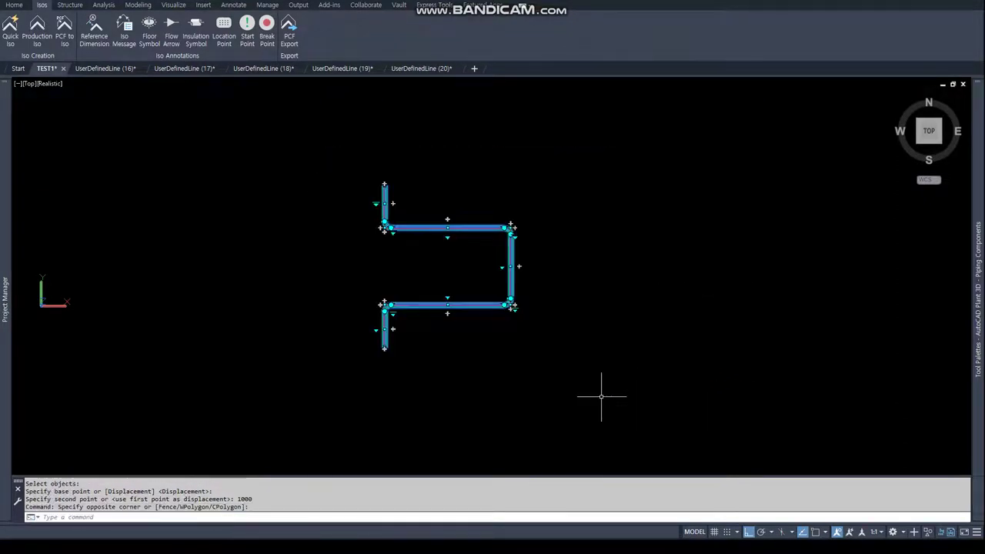
- Generate a Quick Iso of the stretched TEST1 pipe with Advanced options and view the results
click(11, 39)
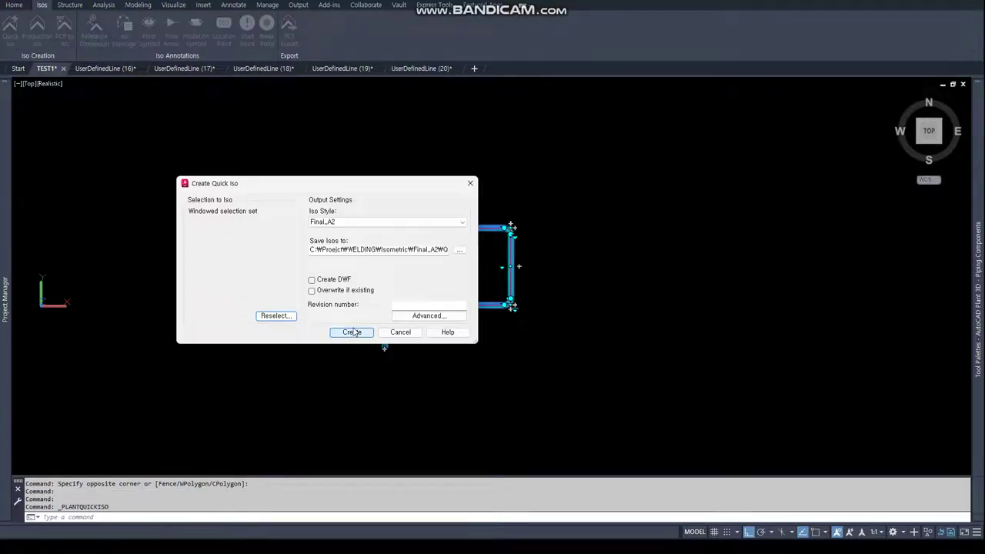
click(429, 315)
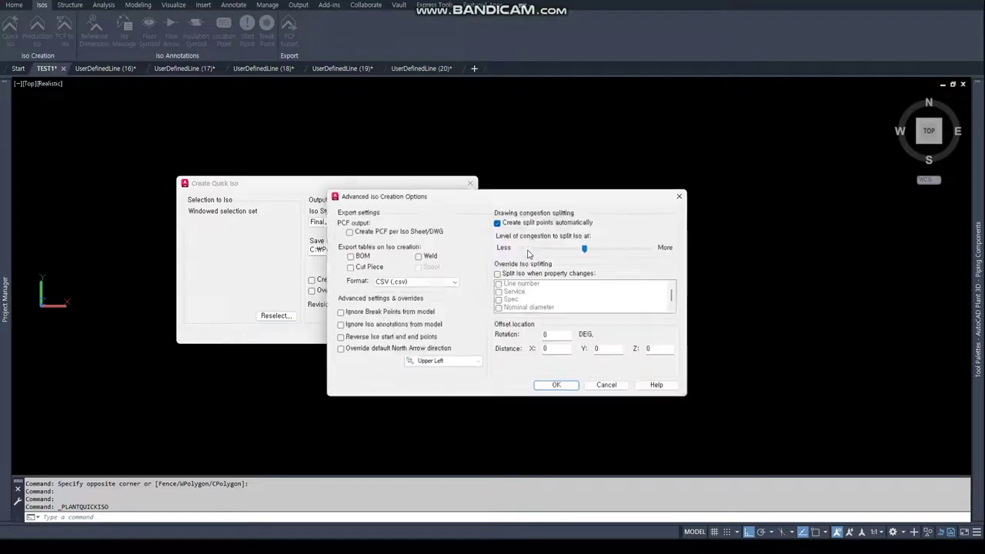
click(554, 390)
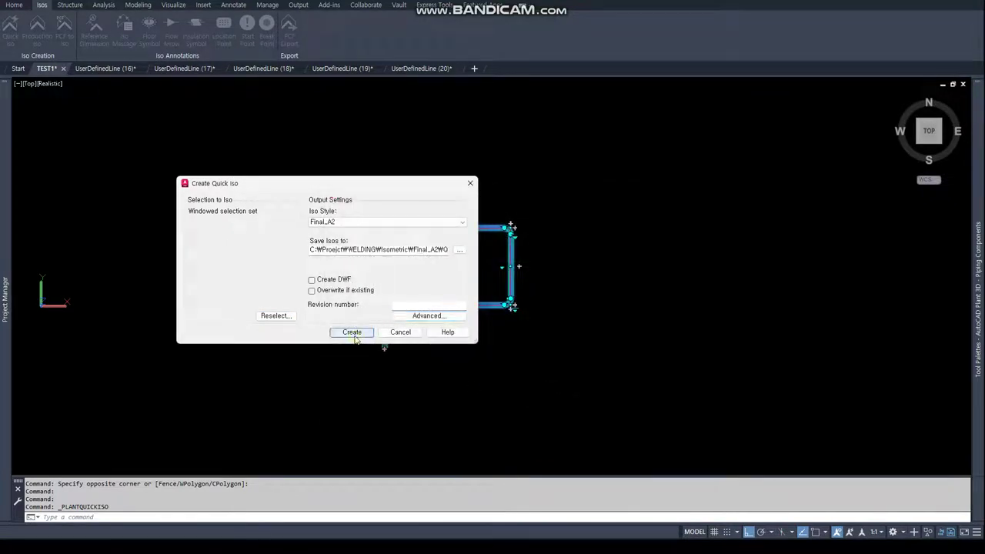
click(351, 331)
click(354, 331)
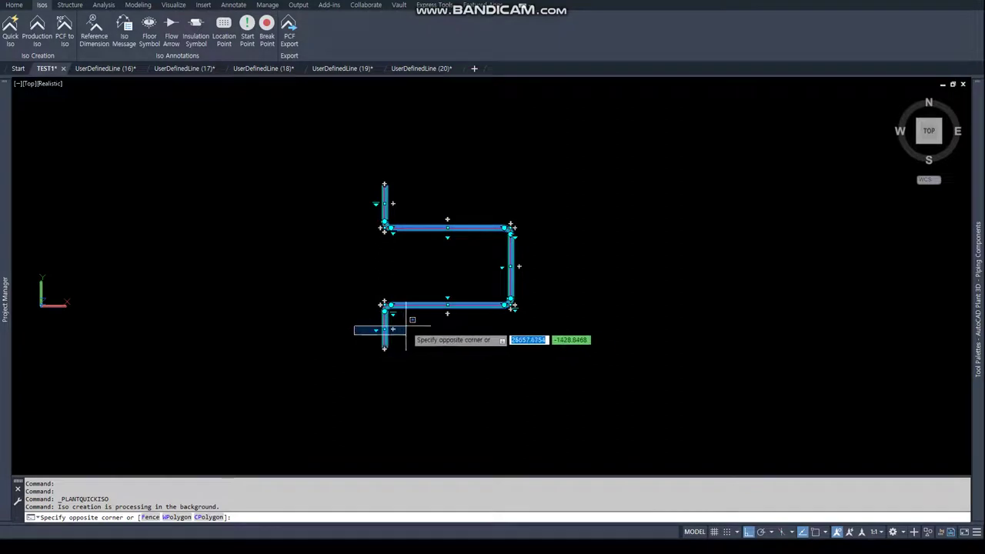
click(283, 355)
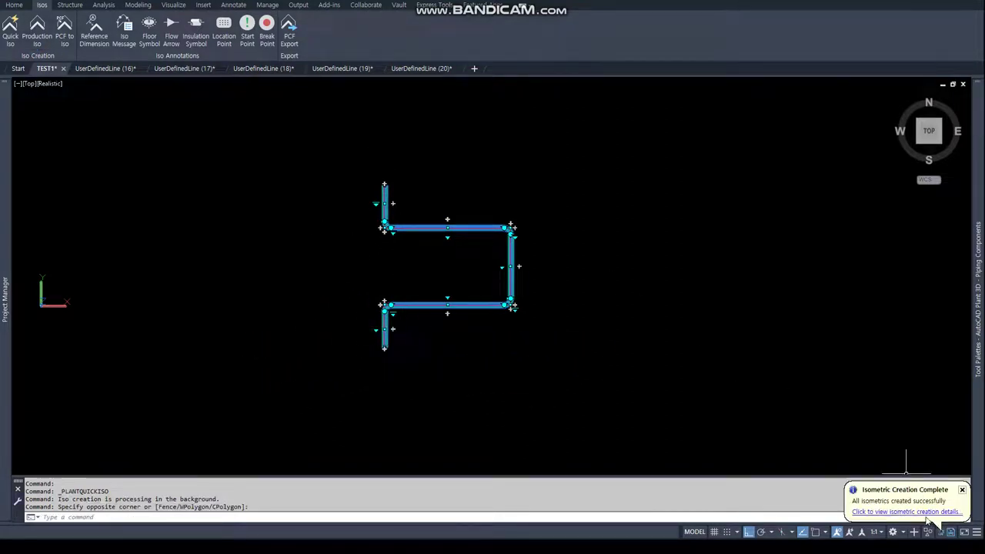
click(923, 512)
click(336, 353)
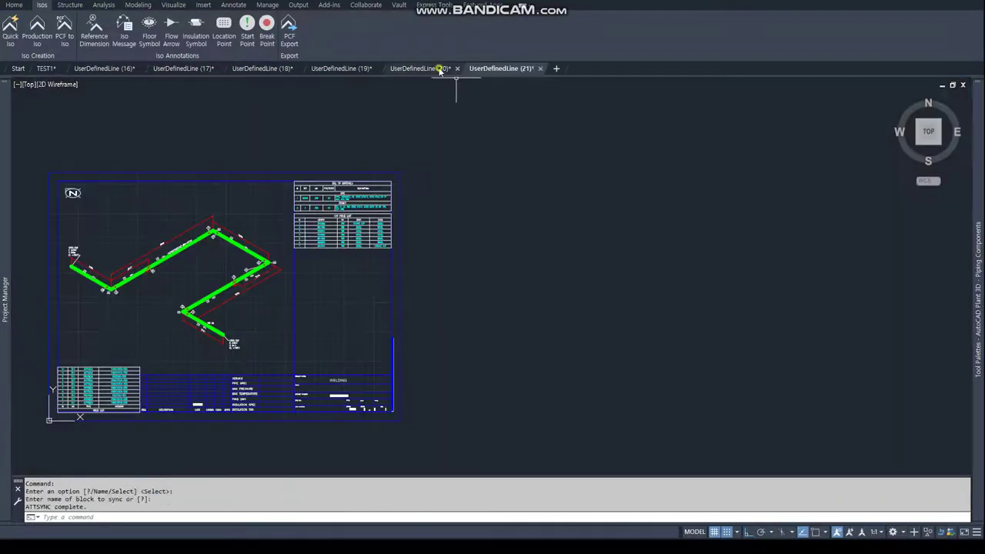
- Open UserDefinedLine (21) and inspect its cut list showing 2086MM and 4586MM pieces
click(439, 67)
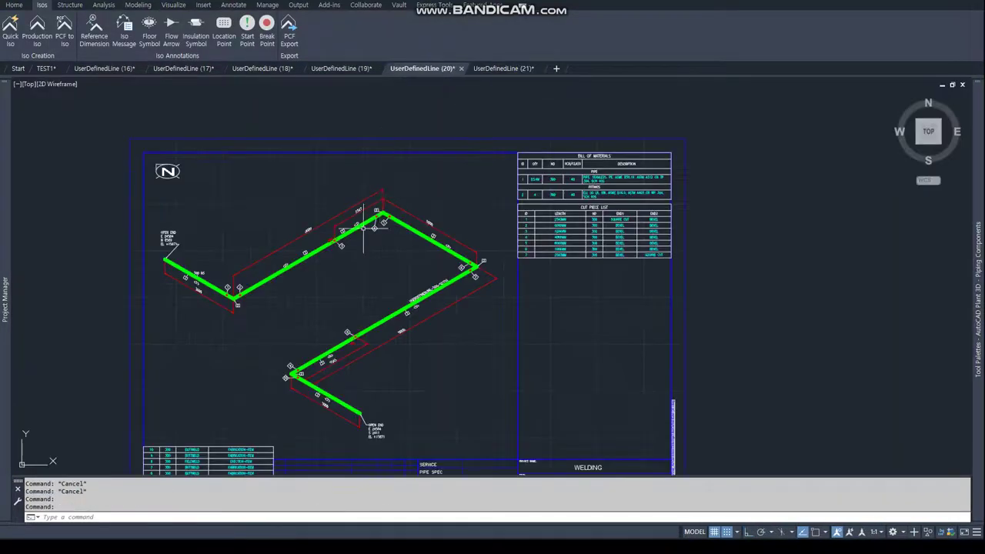
scroll(238, 221, up, 3)
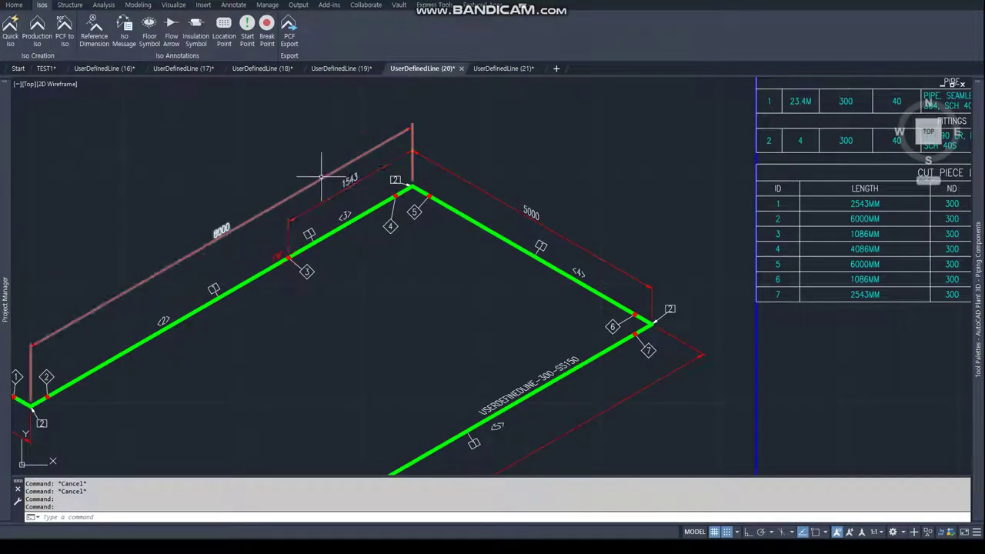
click(500, 68)
scroll(230, 254, up, 5)
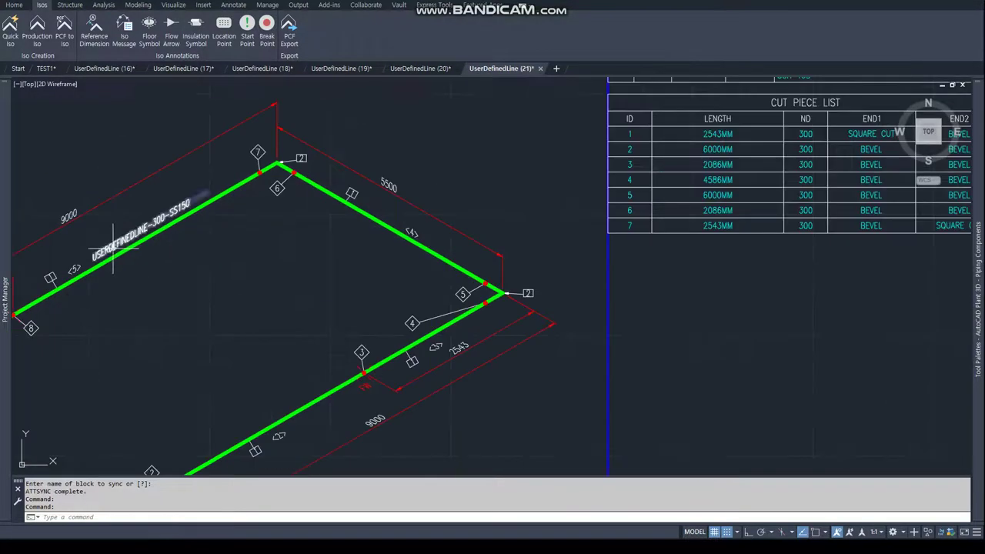
scroll(370, 200, down, 2)
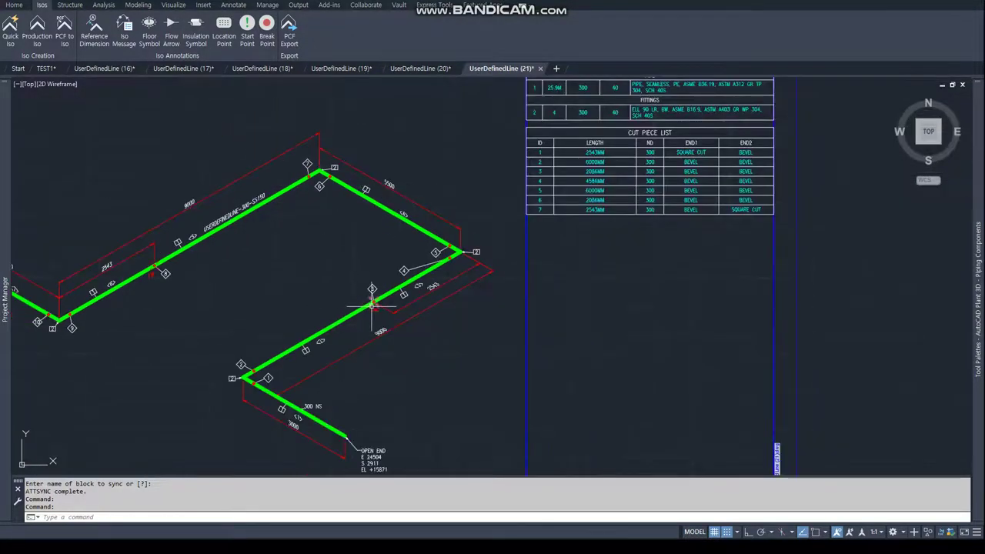
scroll(357, 315, up, 2)
middle_drag(444, 273, 599, 272)
scroll(500, 261, down, 1)
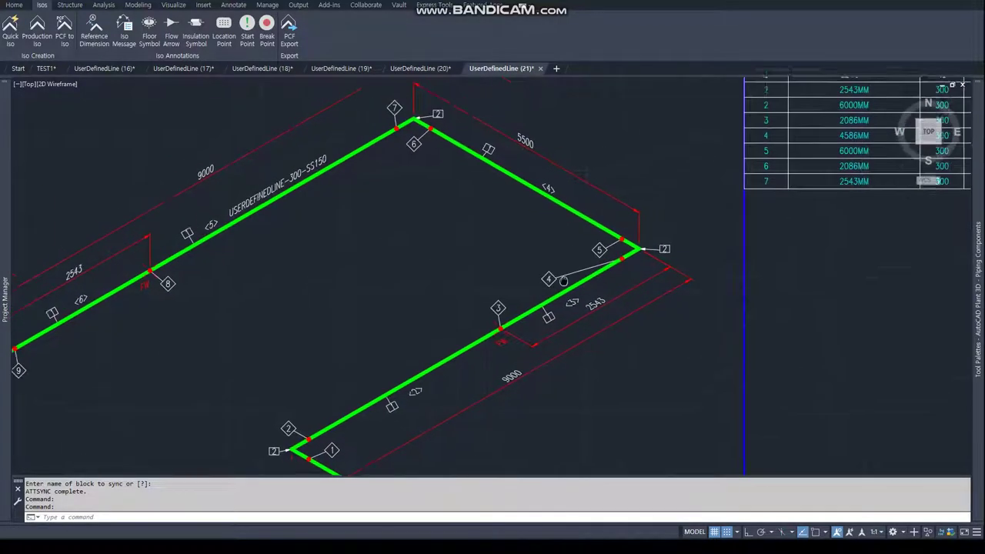
scroll(528, 288, up, 1)
scroll(527, 300, down, 3)
scroll(525, 316, up, 3)
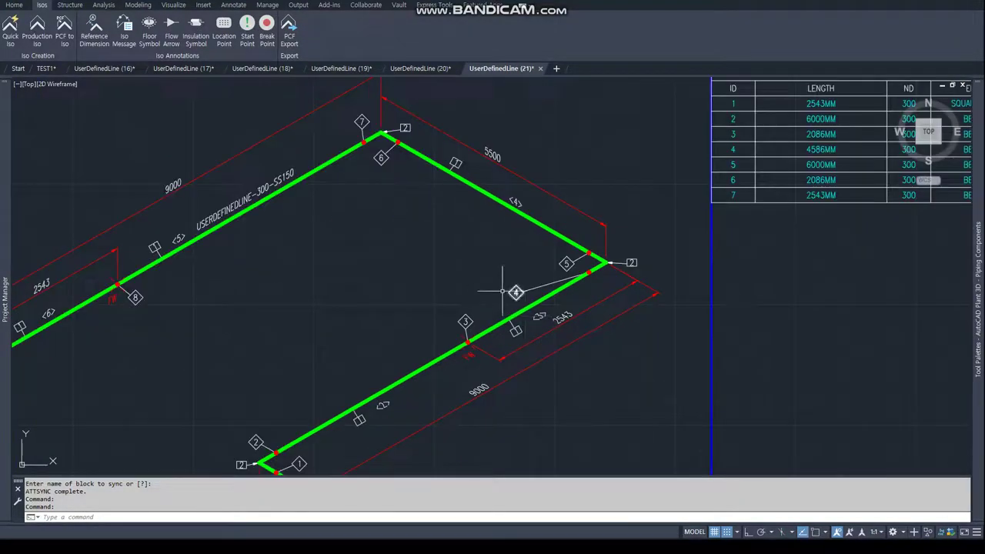
key(Escape)
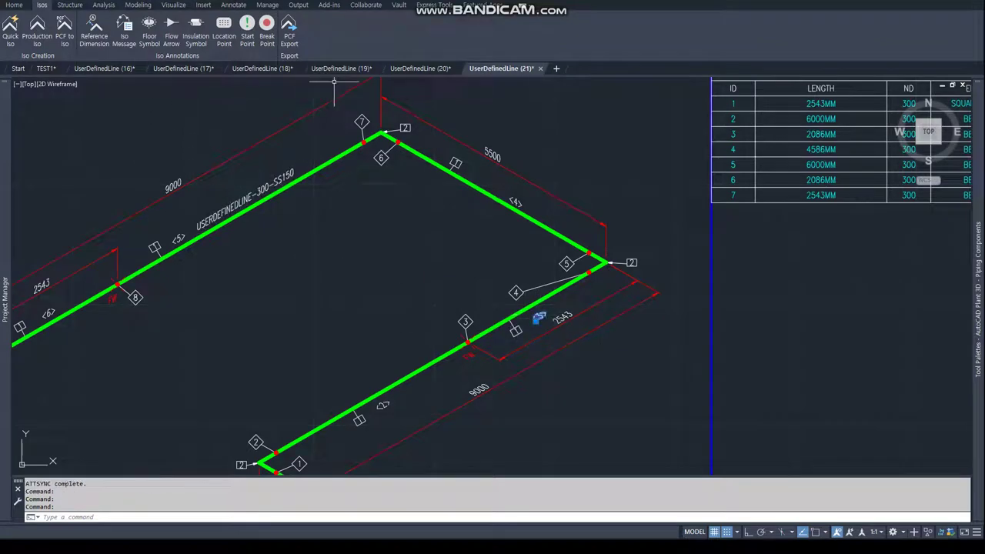
- Compare against UserDefinedLine (20) by selecting its dimensions on the upper and lower runs
click(416, 68)
scroll(512, 242, down, 2)
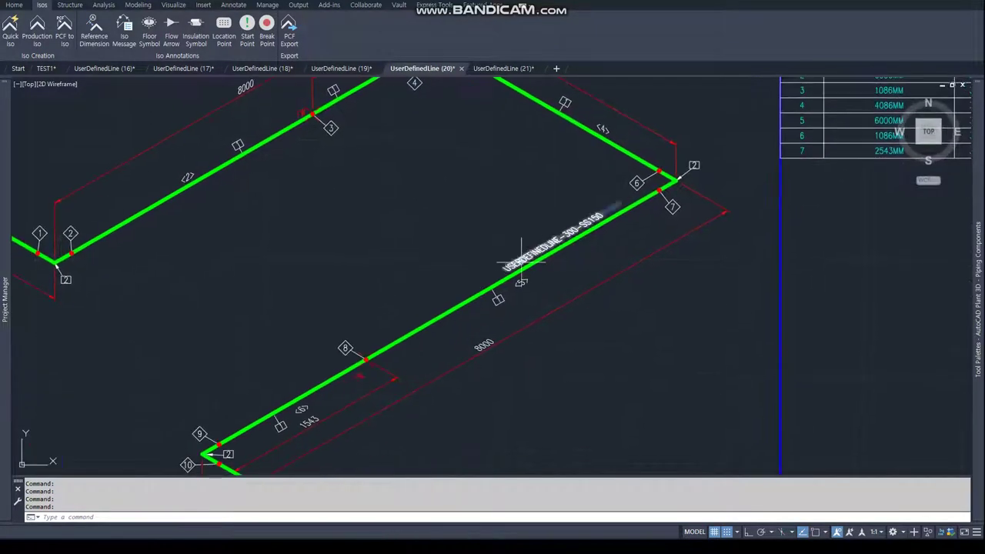
scroll(416, 261, down, 1)
click(398, 148)
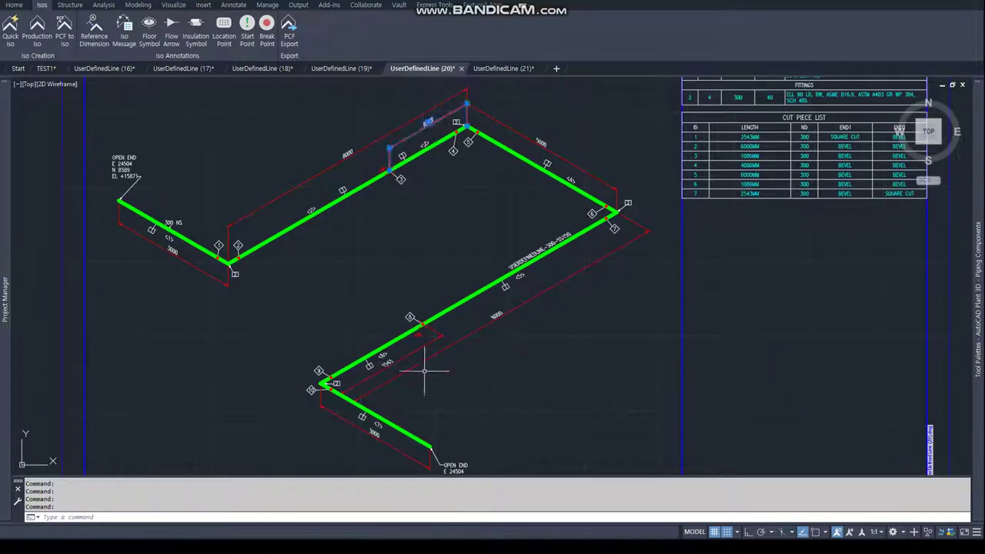
click(385, 359)
key(Escape)
key(Escape)
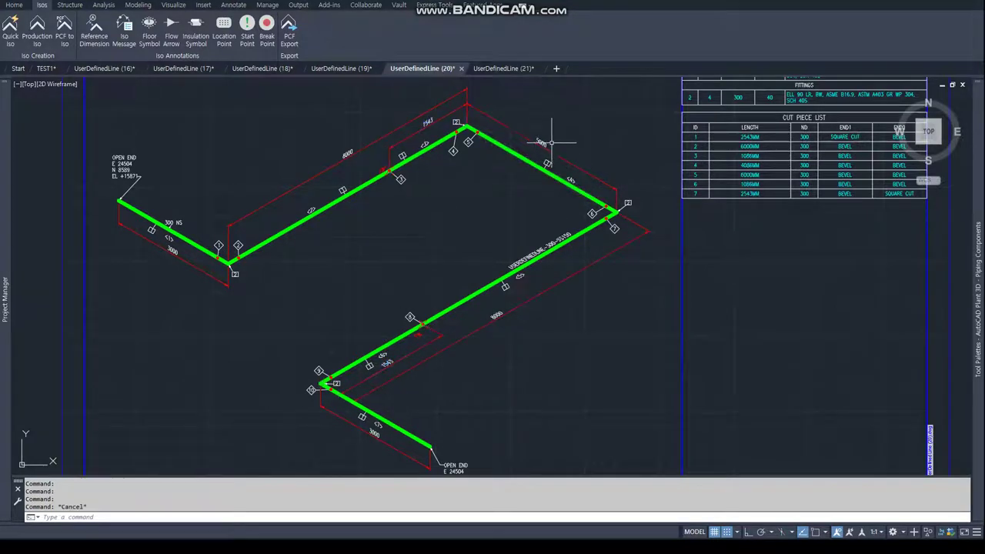
scroll(546, 130, up, 3)
click(532, 138)
middle_drag(598, 150, 279, 285)
key(Escape)
click(608, 261)
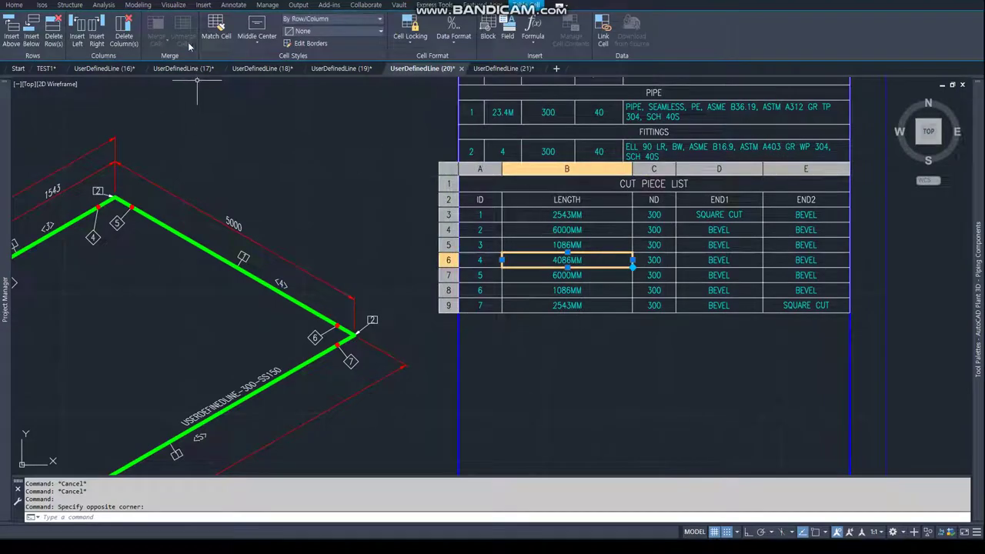
click(493, 68)
key(Escape)
key(Escape)
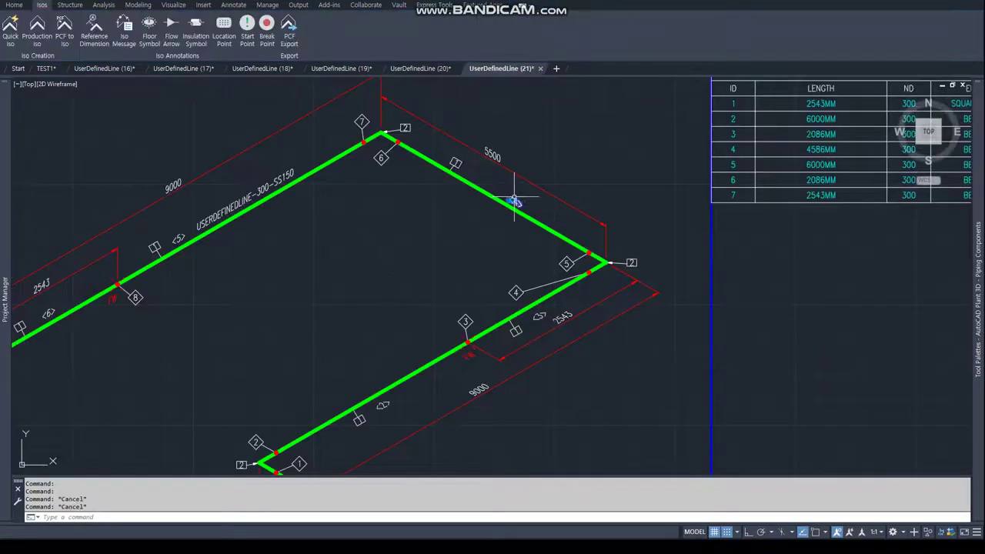
middle_drag(500, 206, 276, 277)
click(608, 218)
click(596, 219)
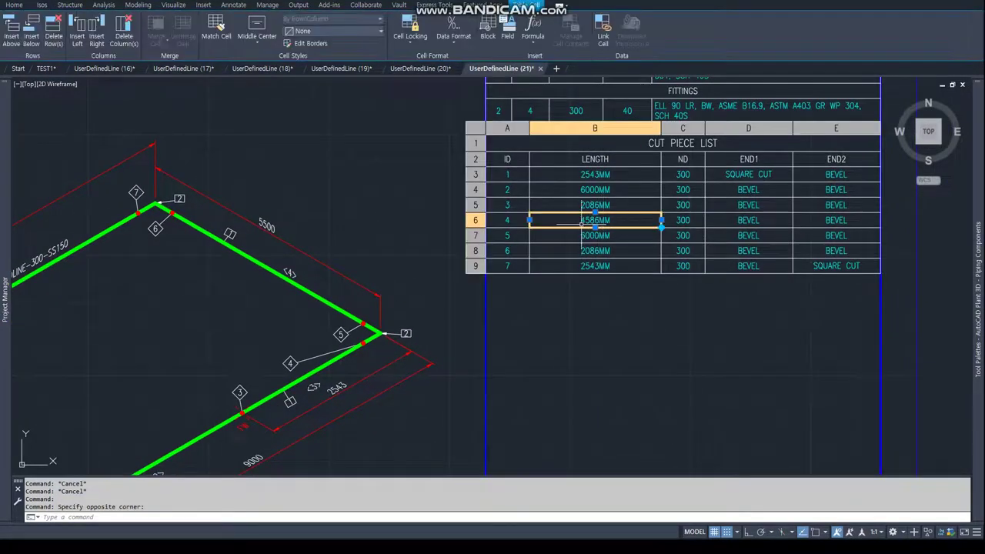
scroll(594, 220, up, 5)
middle_drag(596, 215, 417, 259)
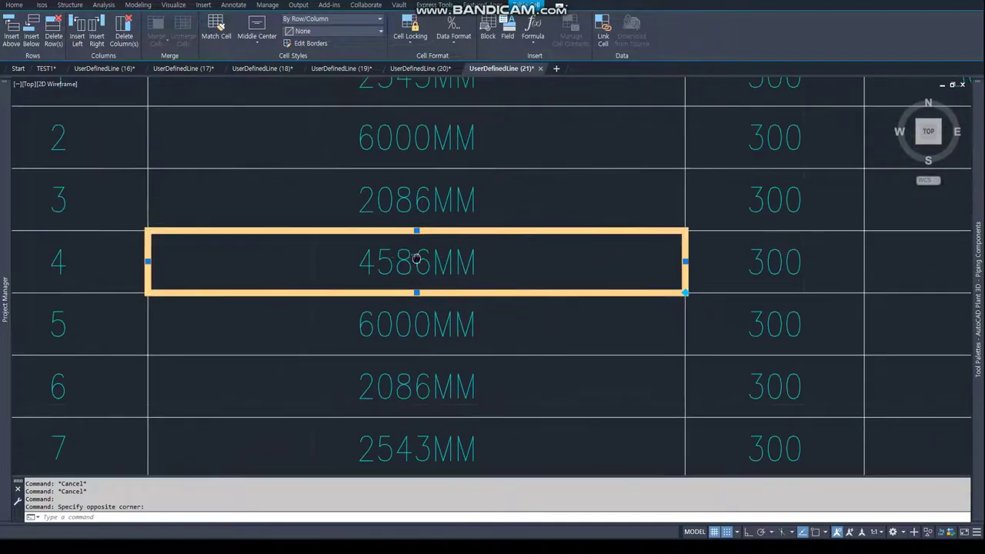
click(421, 68)
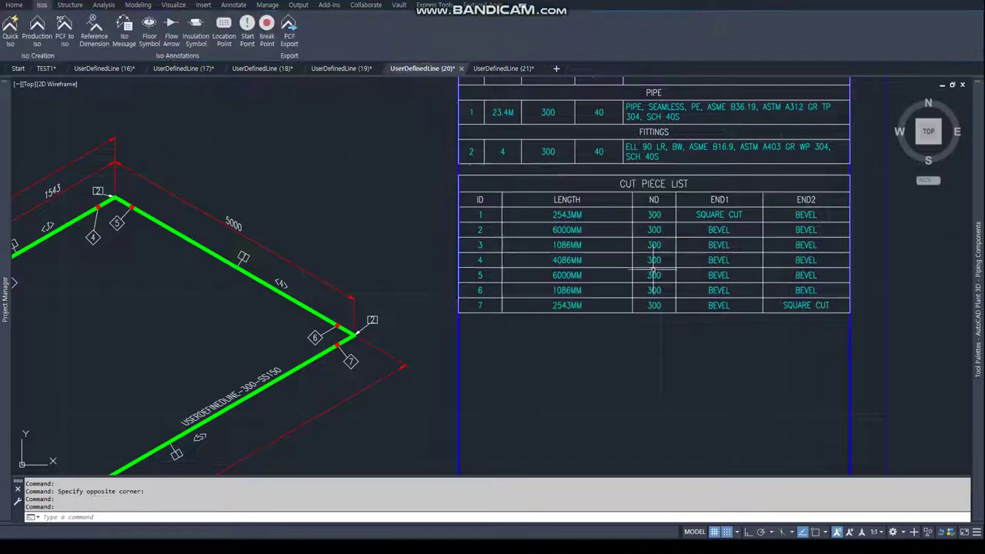
scroll(624, 243, up, 4)
click(454, 308)
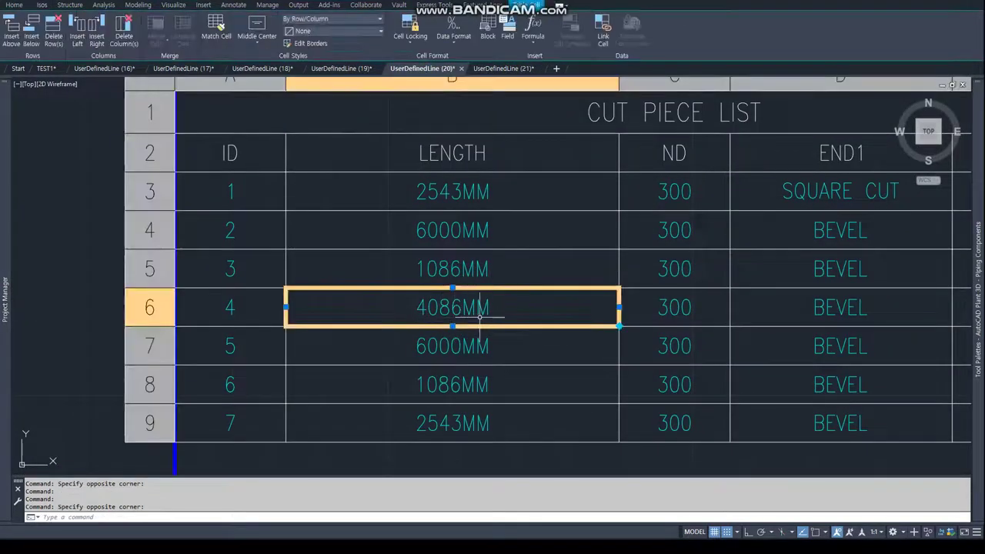
scroll(446, 309, down, 4)
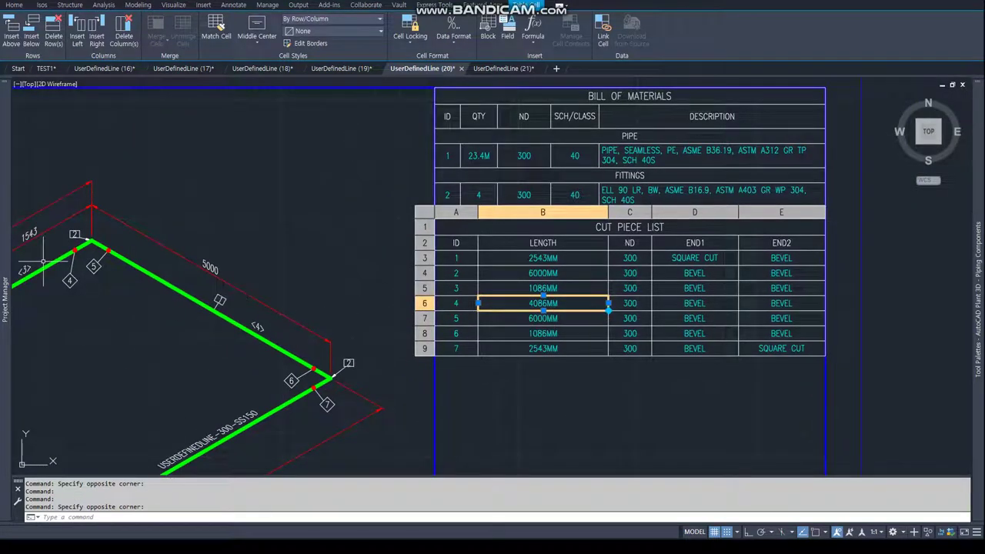